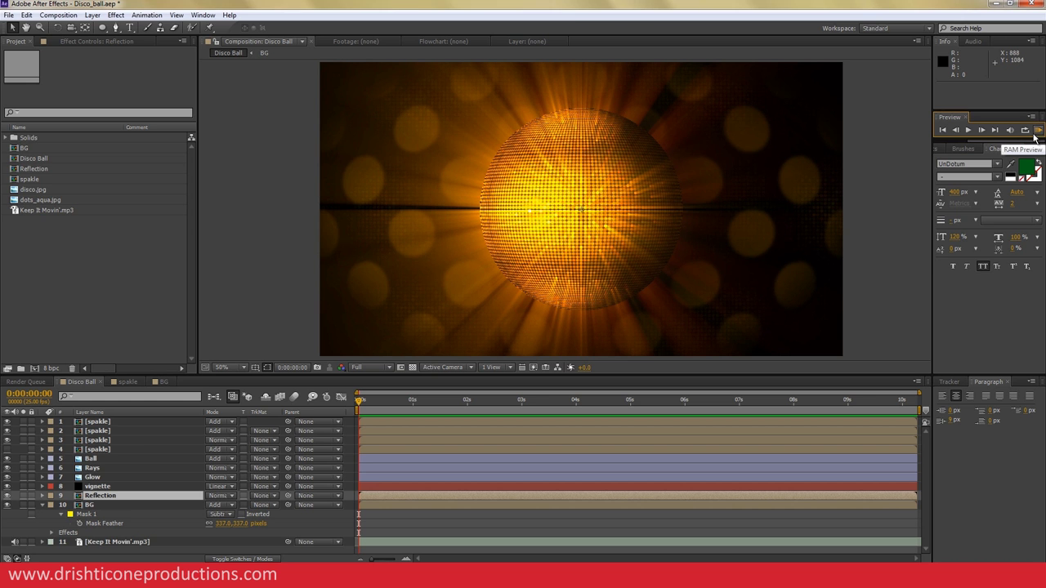
Preview the existing disco ball animation and scrub it to about 2 seconds.
left_click(1037, 131)
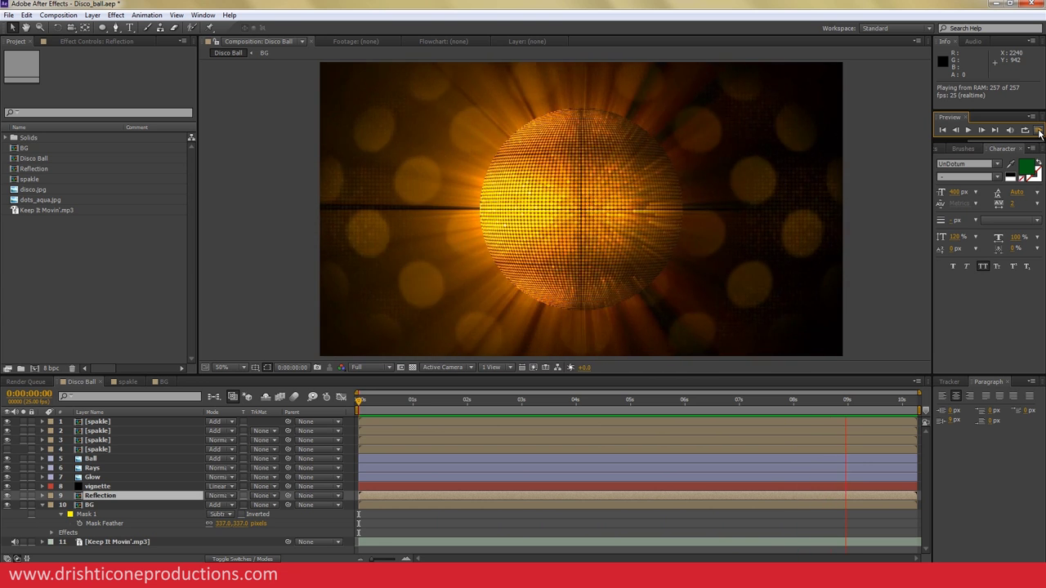
left_click(1039, 133)
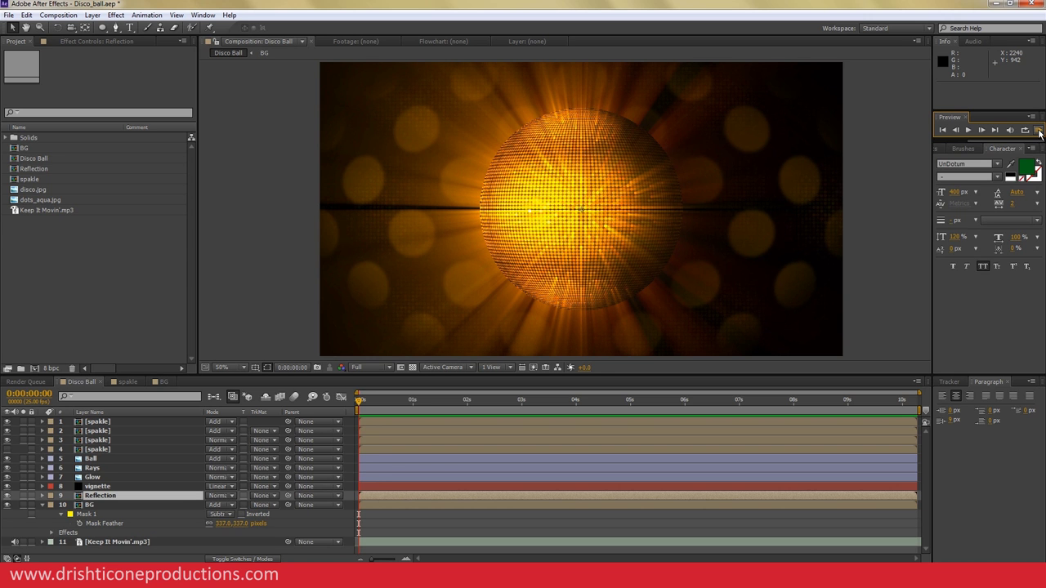
left_click(410, 416)
key("space")
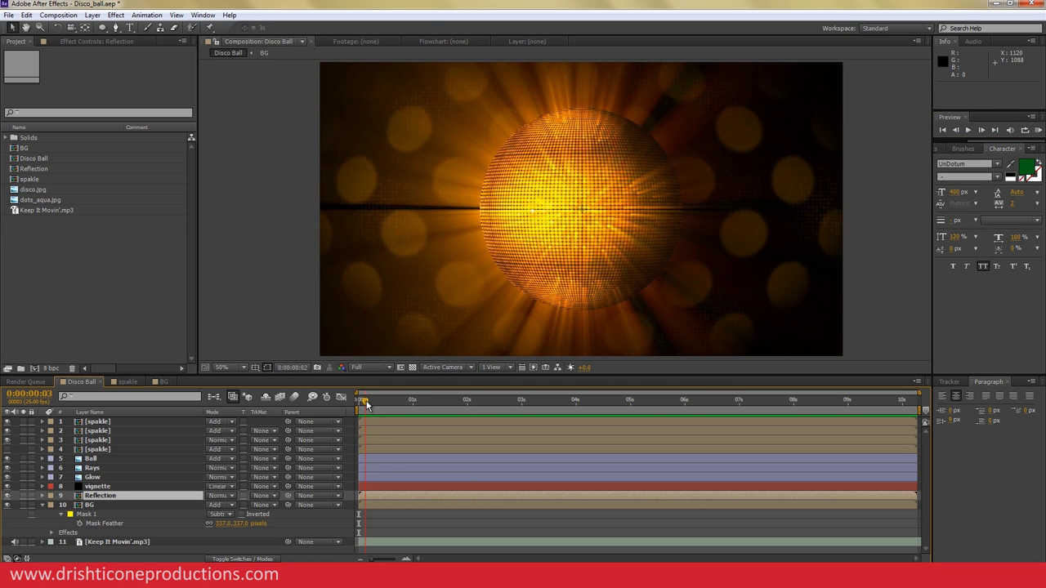
mouse_move(425, 406)
left_mouse_down()
mouse_move(601, 398)
mouse_move(918, 408)
mouse_move(357, 409)
left_mouse_up()
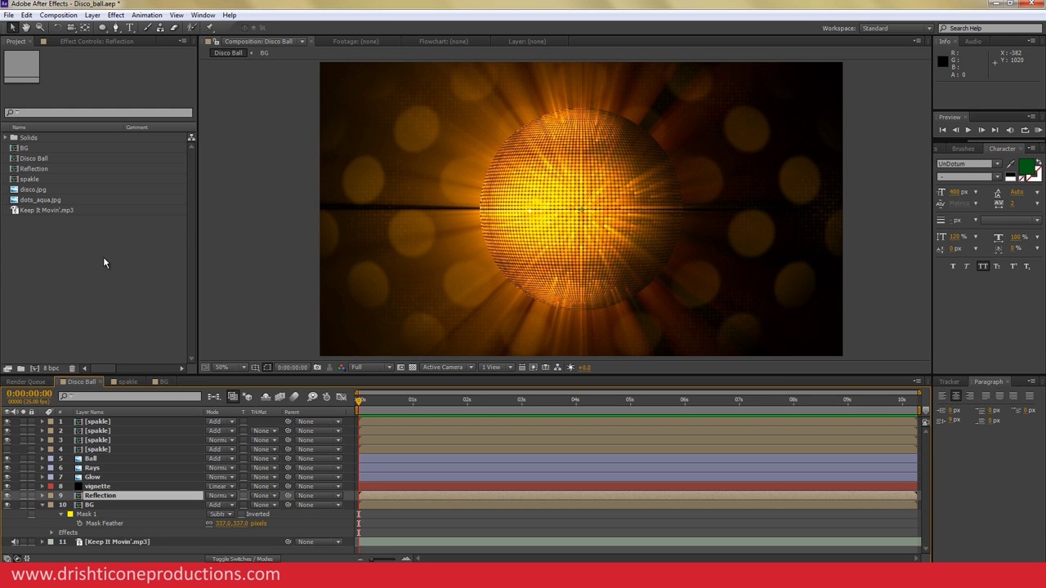
Create a new 1920×1080 composition named Disoc_ball_tut.
right_click(105, 241)
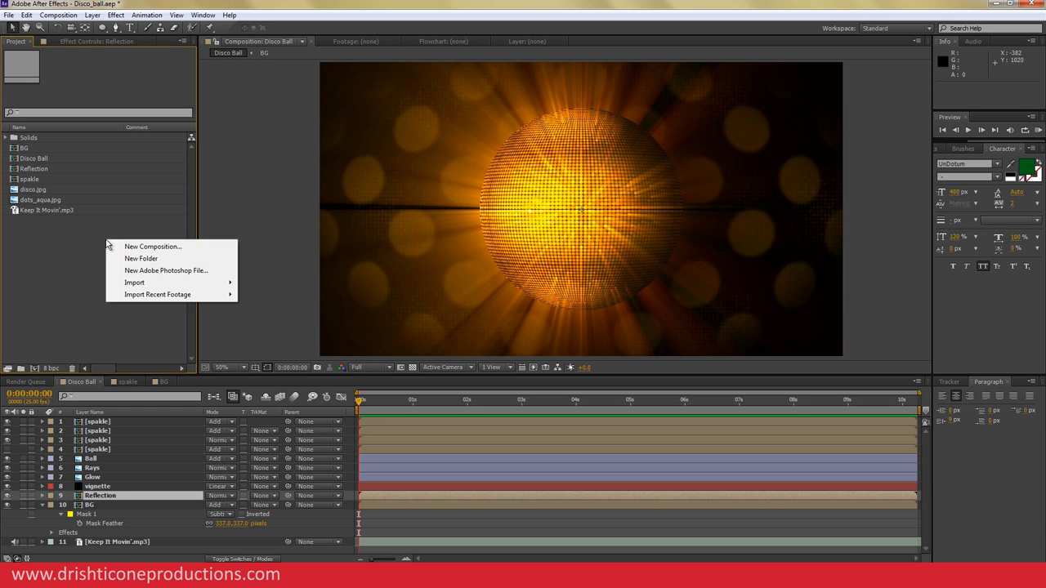
left_click(130, 247)
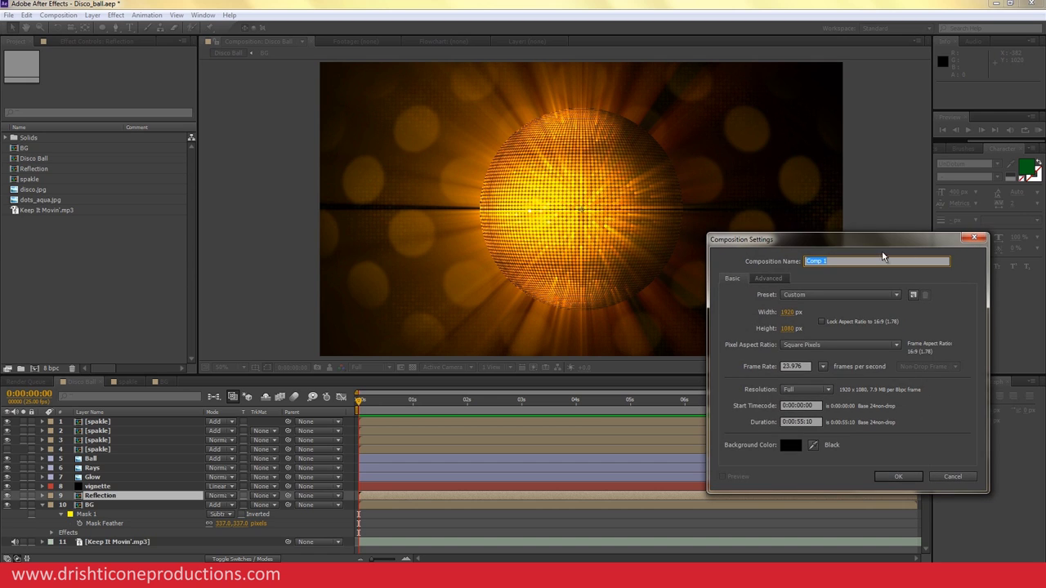
type("Disoc_ball_")
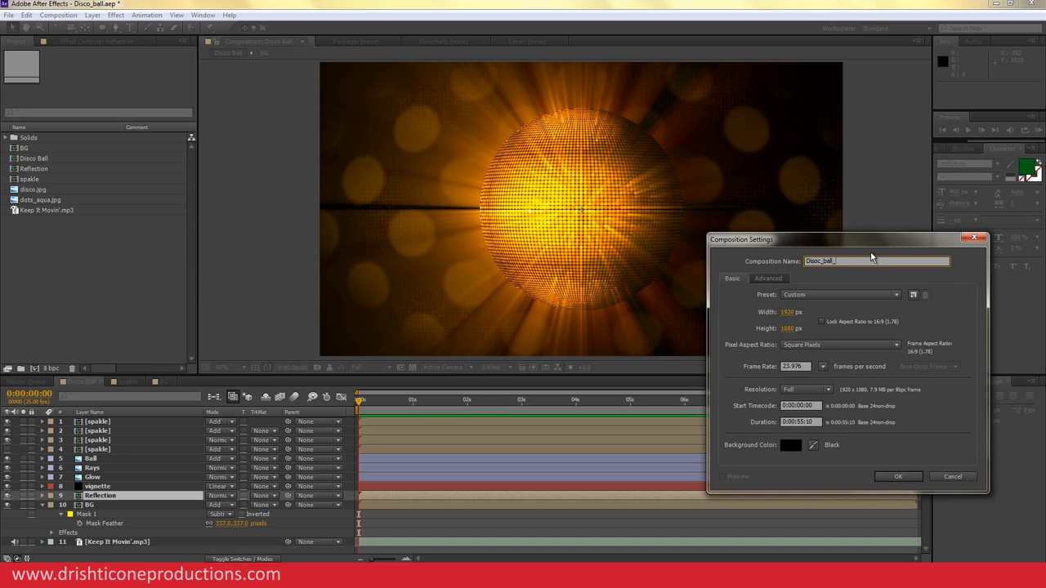
type("tut")
key("Return")
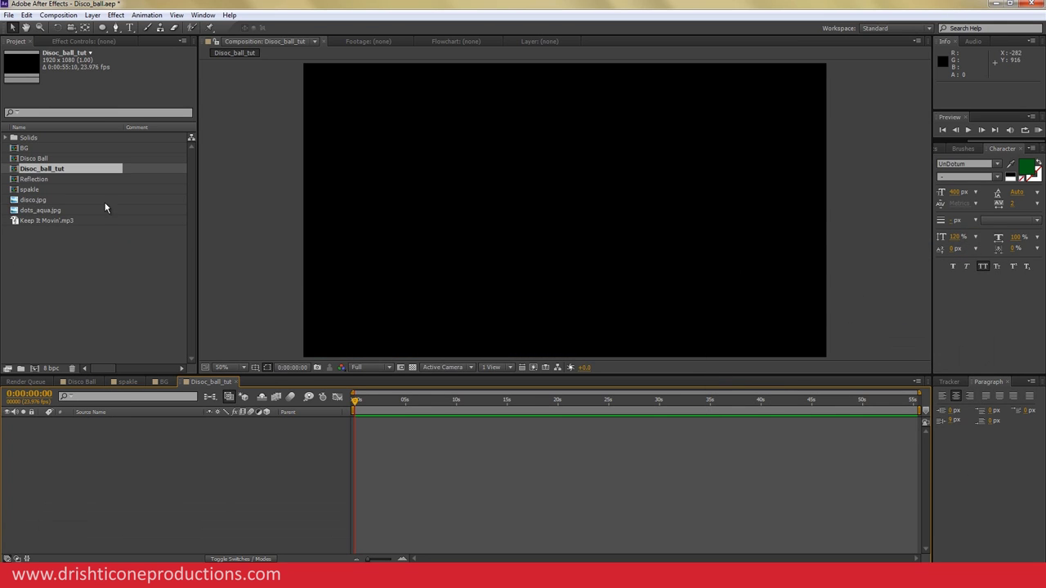
Add a green 400 px TEST text layer and nudge it down to 960, 680.
right_click(123, 439)
mouse_move(147, 447)
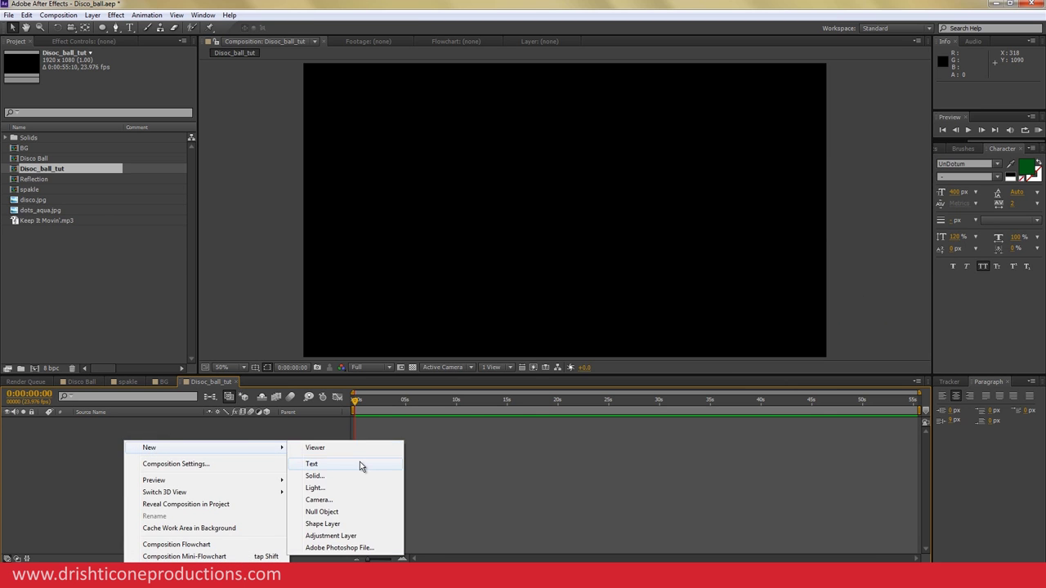
left_click(360, 465)
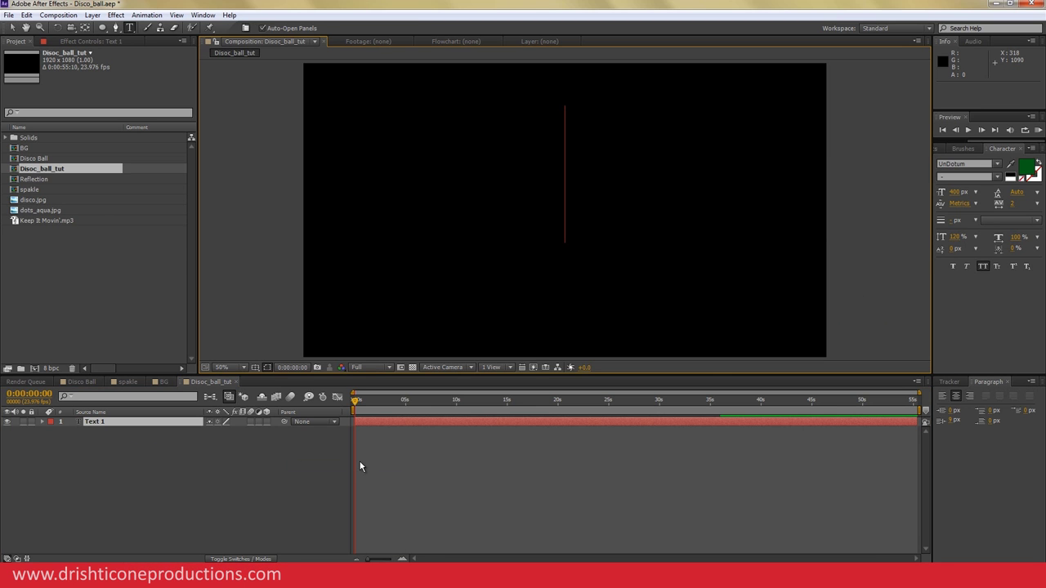
type("TEST")
left_click(102, 423)
key("v")
left_click_drag(596, 182, 598, 225)
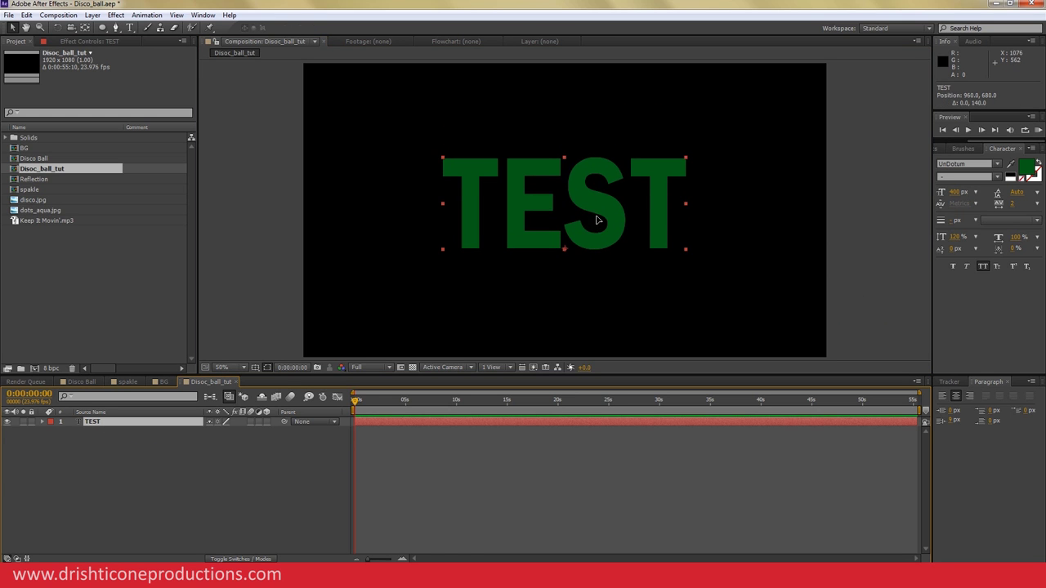
left_click(938, 149)
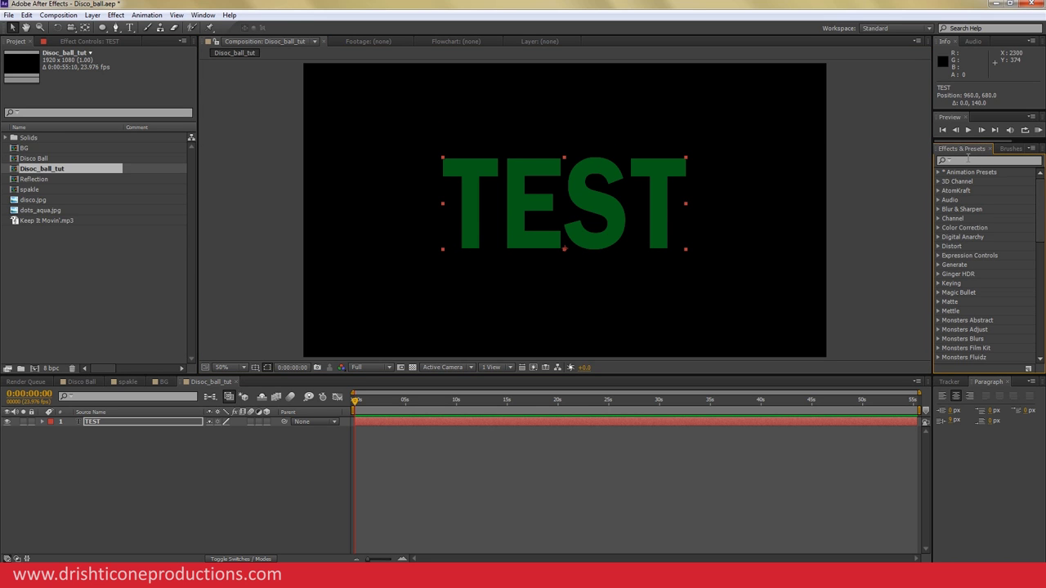
Apply CC Radial Fast Blur to the TEST text with Amount 99 and Brightest zoom.
left_click(968, 160)
type("cc radia")
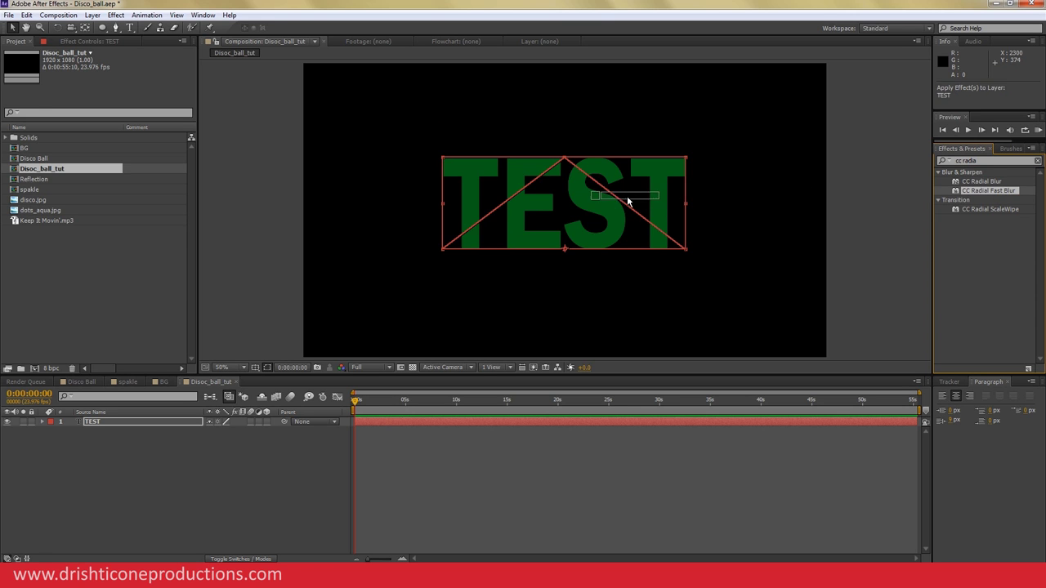
left_click_drag(993, 193, 616, 205)
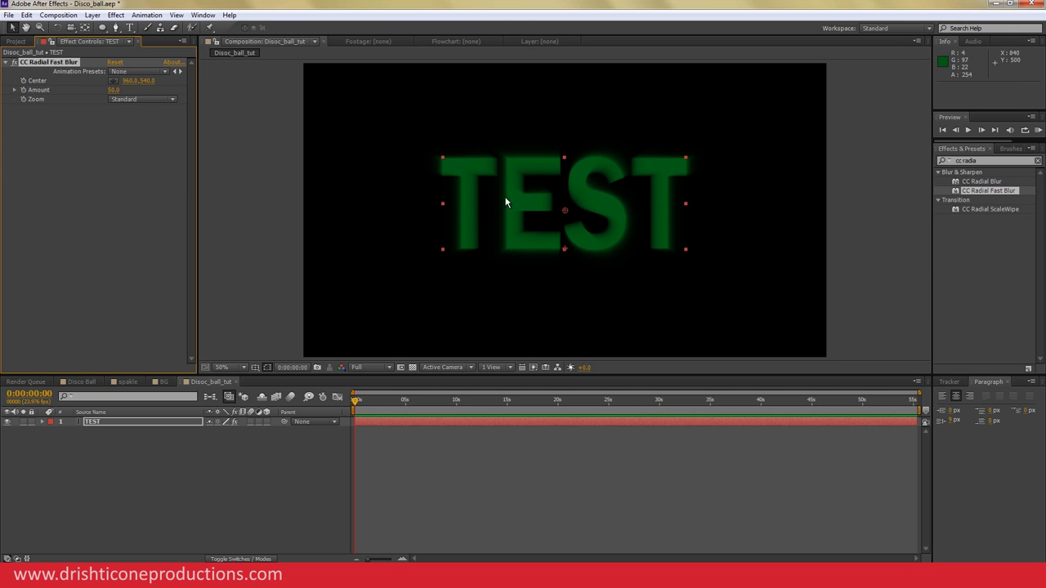
left_click_drag(115, 96, 138, 91)
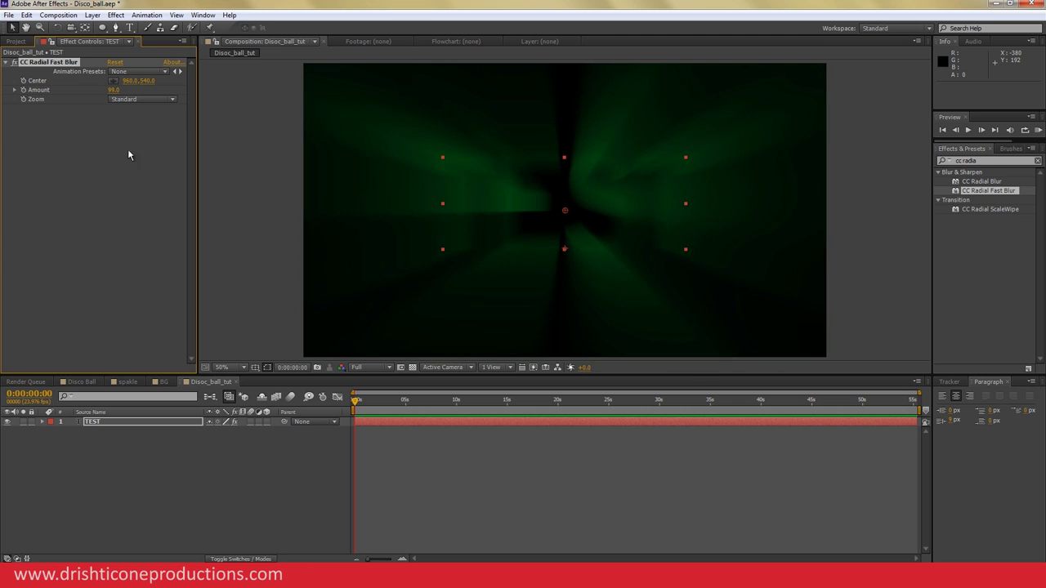
left_click(153, 100)
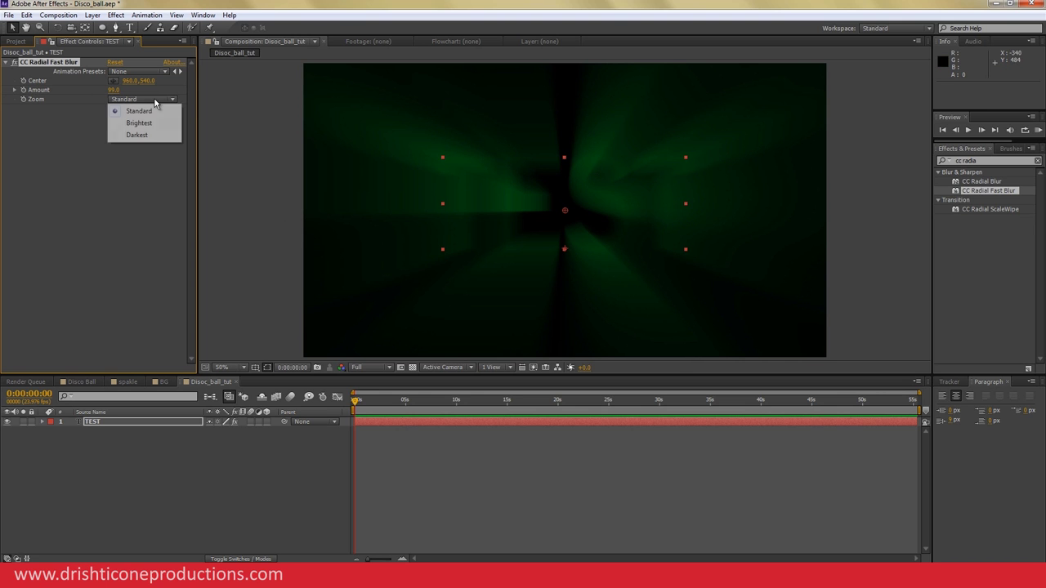
left_click(147, 120)
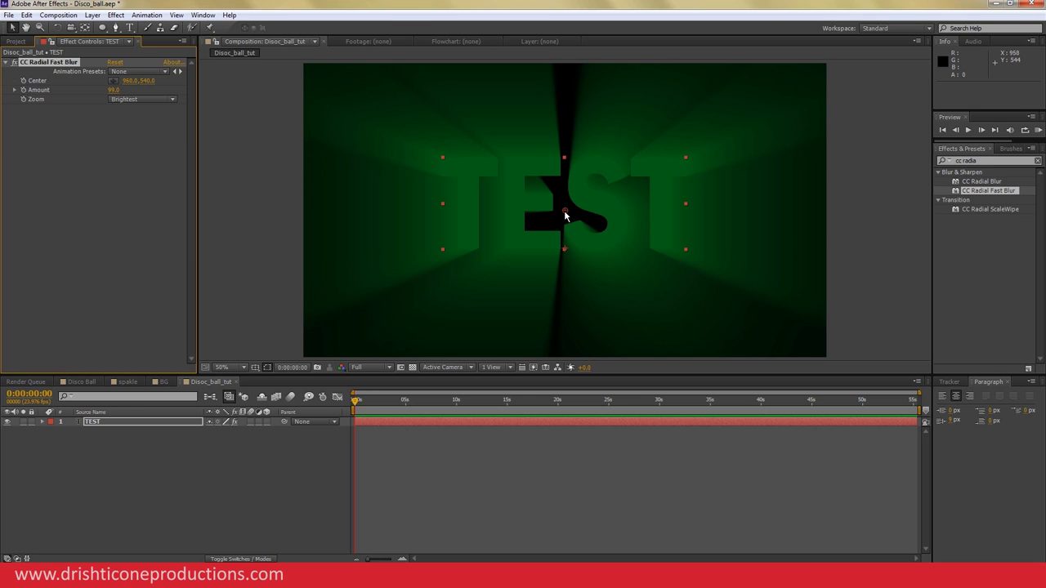
Keyframe the blur Center sweeping from 414 to 1528, preview it, then delete the TEST layer.
mouse_move(566, 214)
left_mouse_down()
mouse_move(652, 175)
mouse_move(582, 303)
mouse_move(529, 246)
mouse_move(658, 222)
mouse_move(493, 226)
mouse_move(564, 210)
mouse_move(416, 214)
left_mouse_up()
left_click(26, 84)
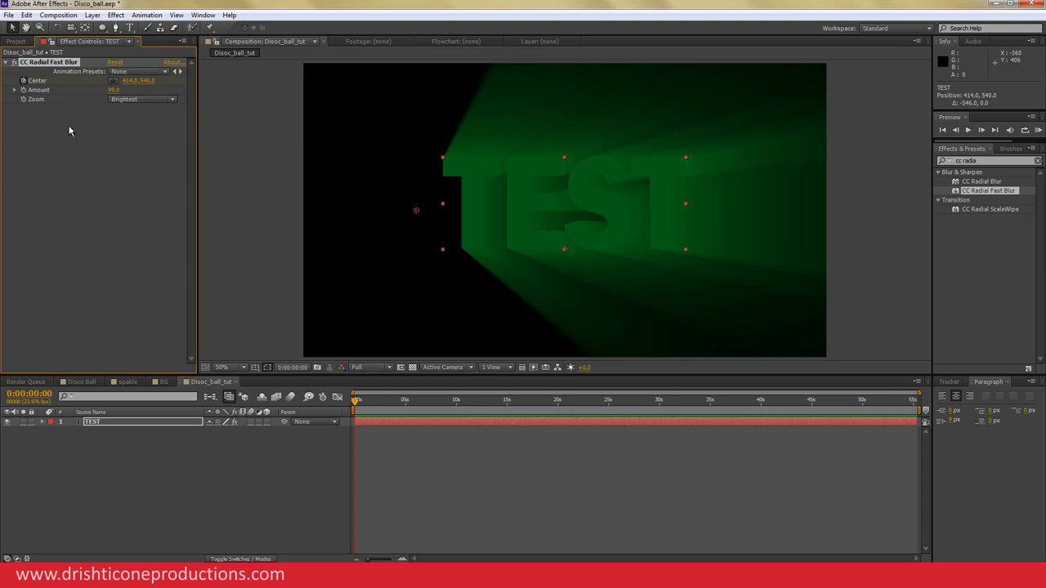
left_click_drag(355, 405, 384, 404)
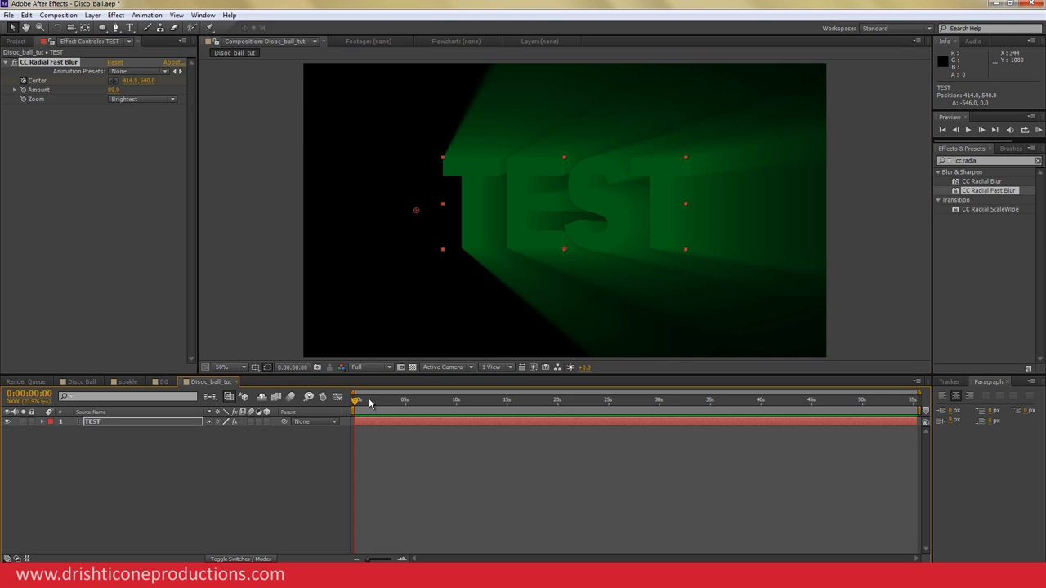
left_click_drag(416, 211, 720, 211)
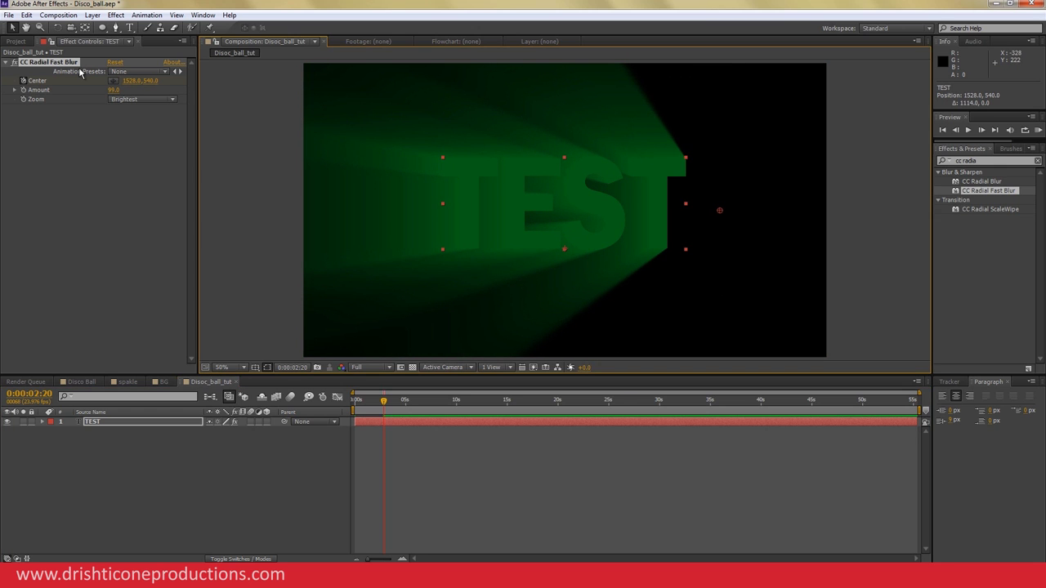
left_click(23, 80)
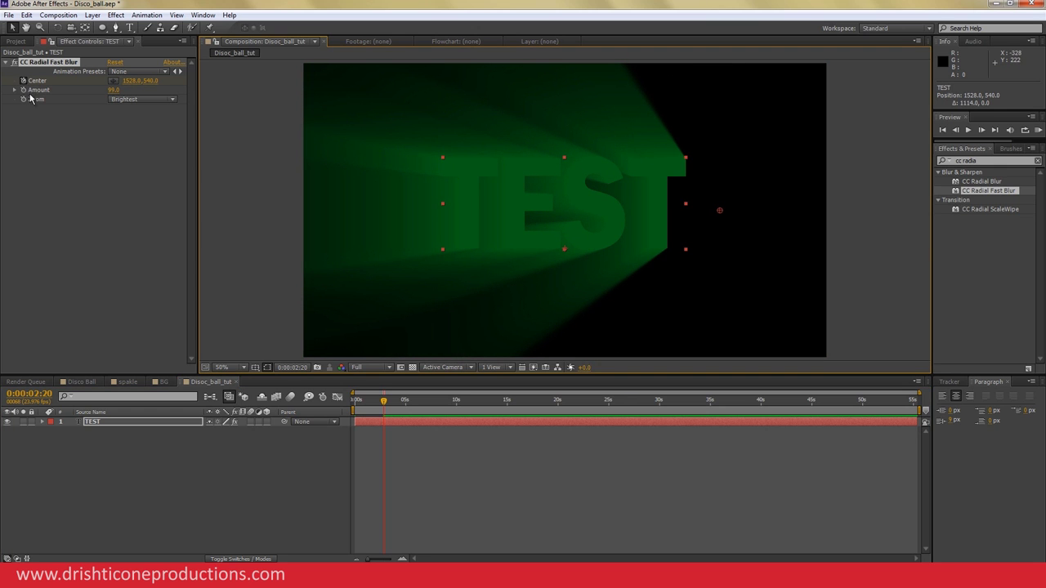
left_click(394, 444)
key("Home")
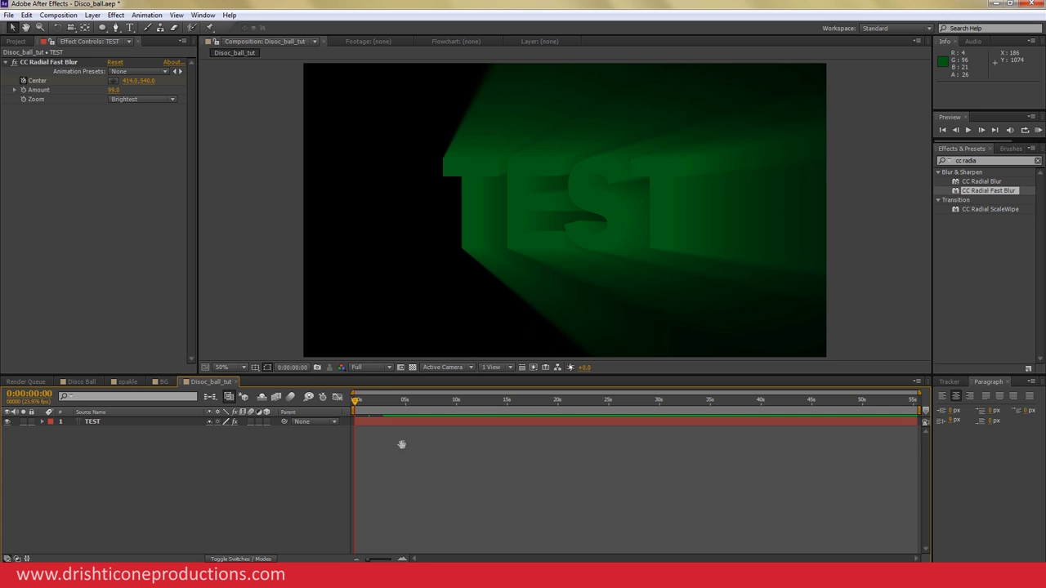
key("space")
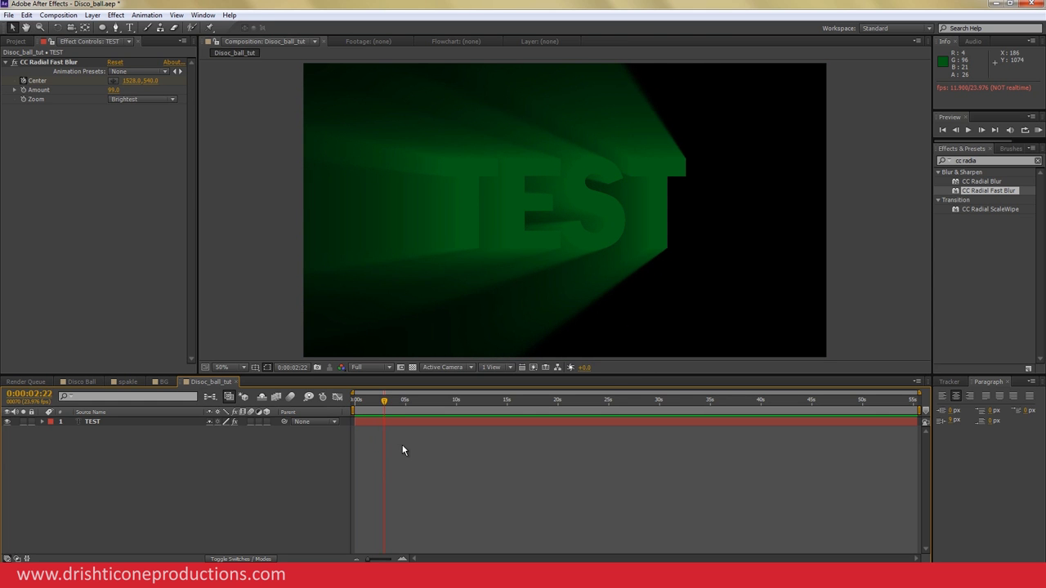
left_click_drag(384, 401, 364, 416)
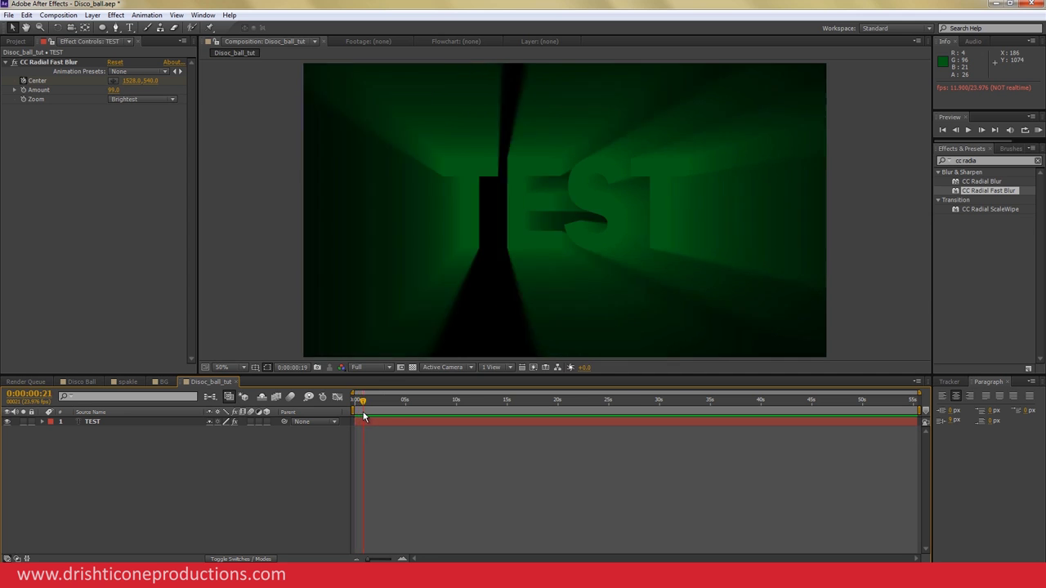
left_click_drag(363, 416, 366, 415)
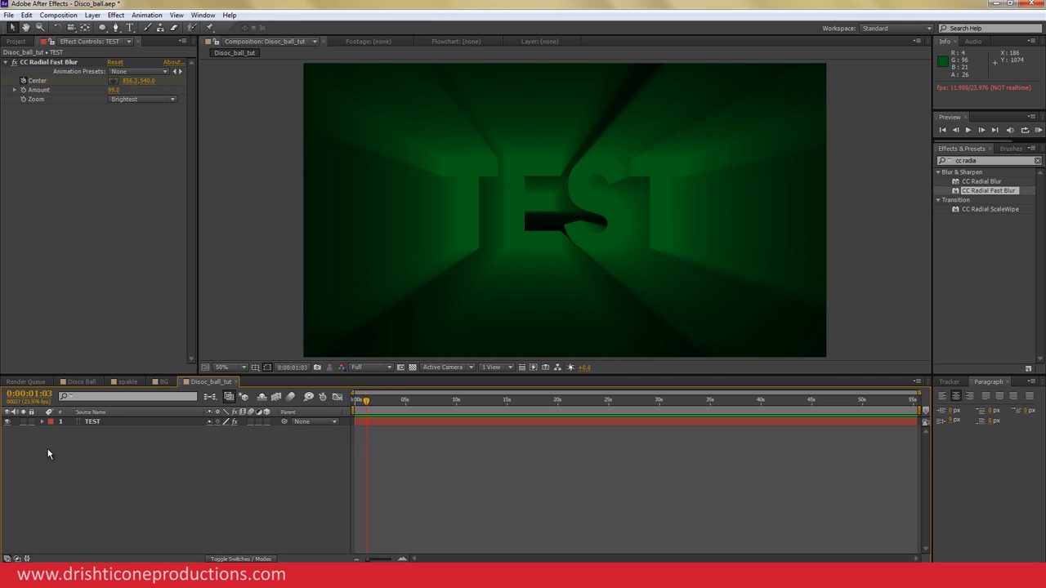
left_click(98, 425)
key("Delete")
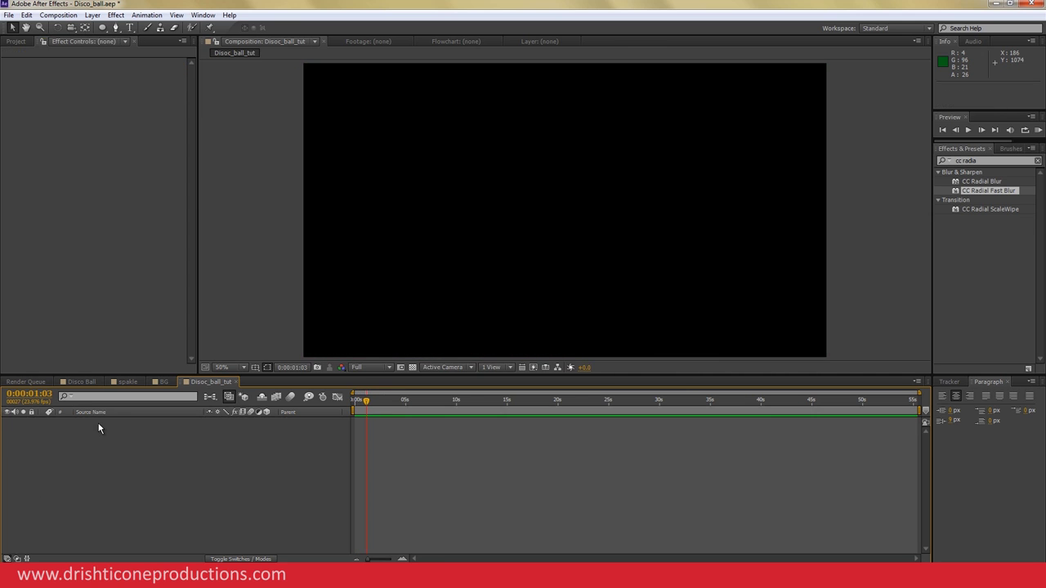
Add the dots_aqua.jpg image from the project as a layer in Disoc_ball_tut.
left_click(16, 41)
left_click(121, 308)
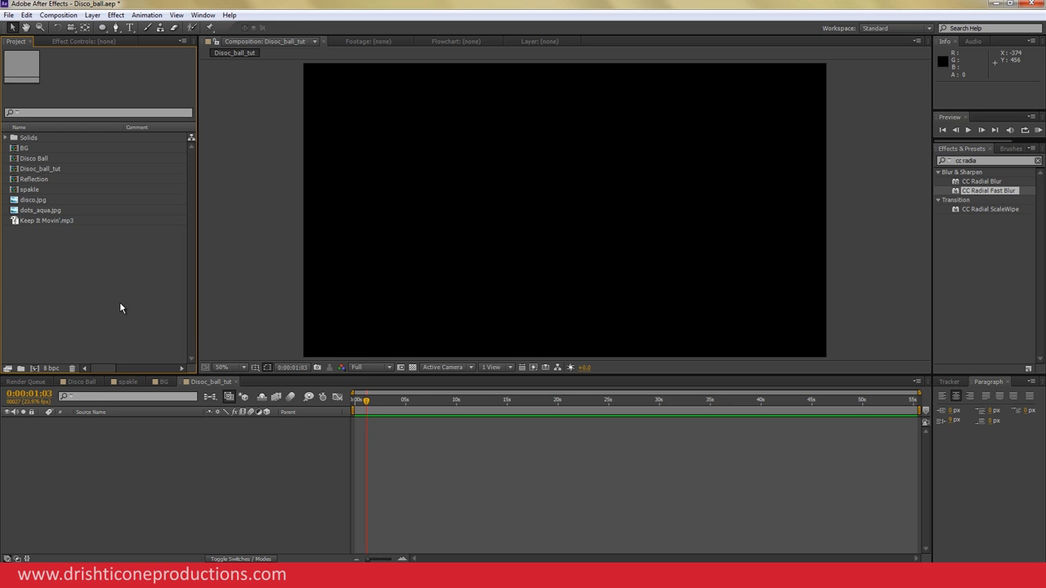
left_click(38, 202)
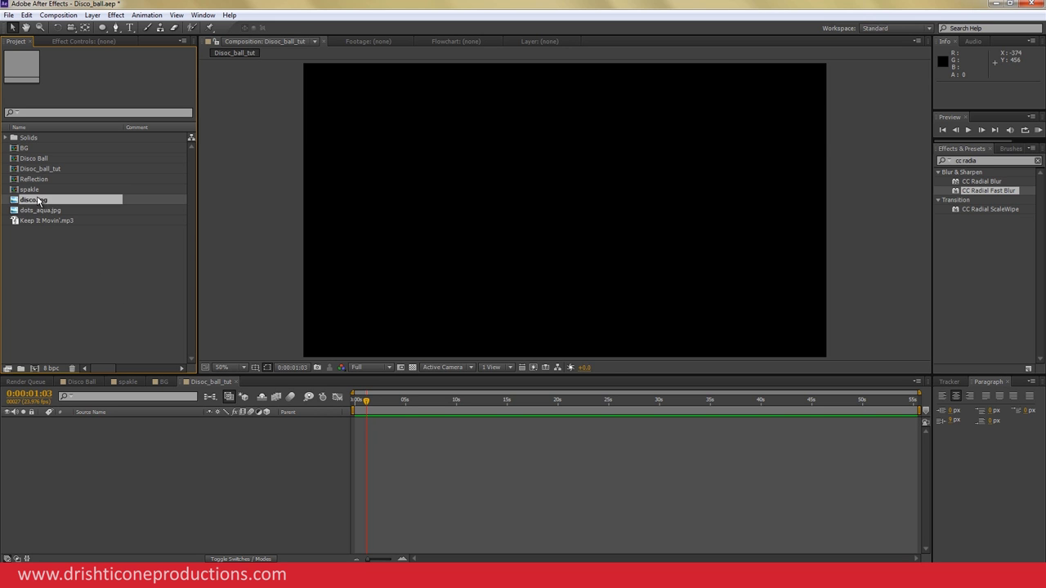
left_click(42, 211)
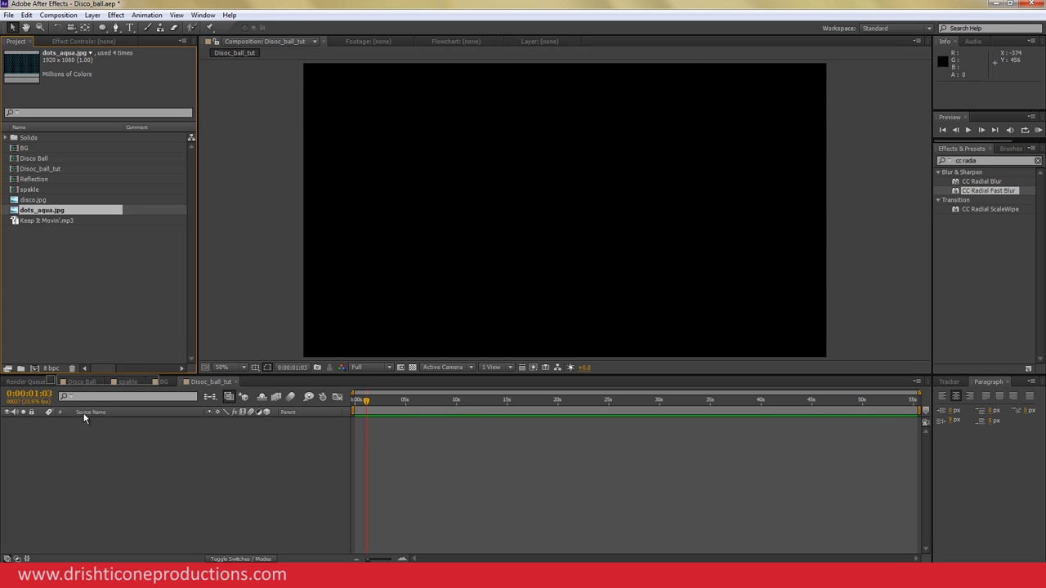
left_click_drag(41, 212, 90, 441)
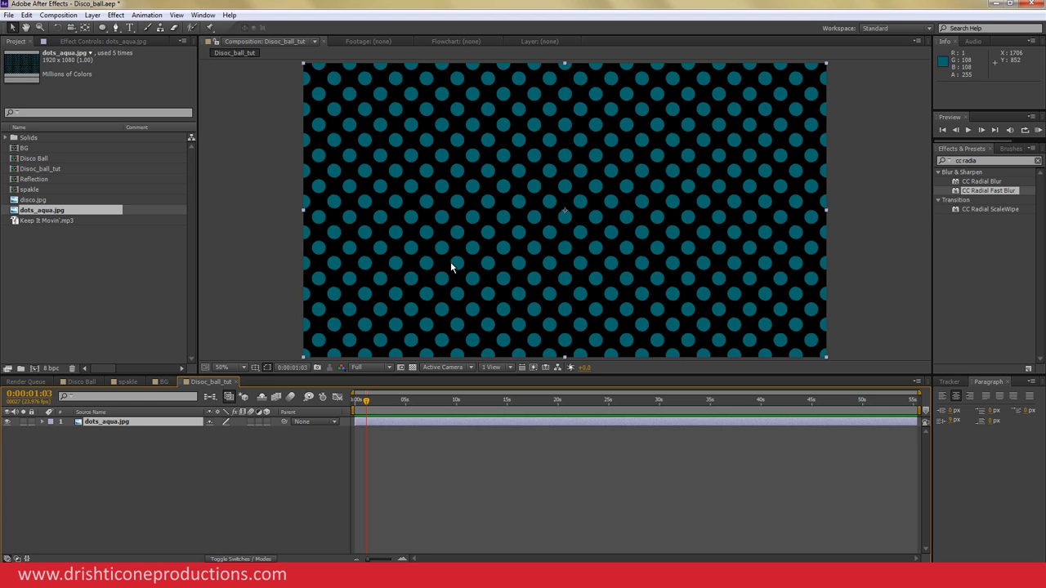
Try CC Radial Fast Blur on the dots layer with Brightest zoom, then remove it.
left_click_drag(957, 191, 622, 209)
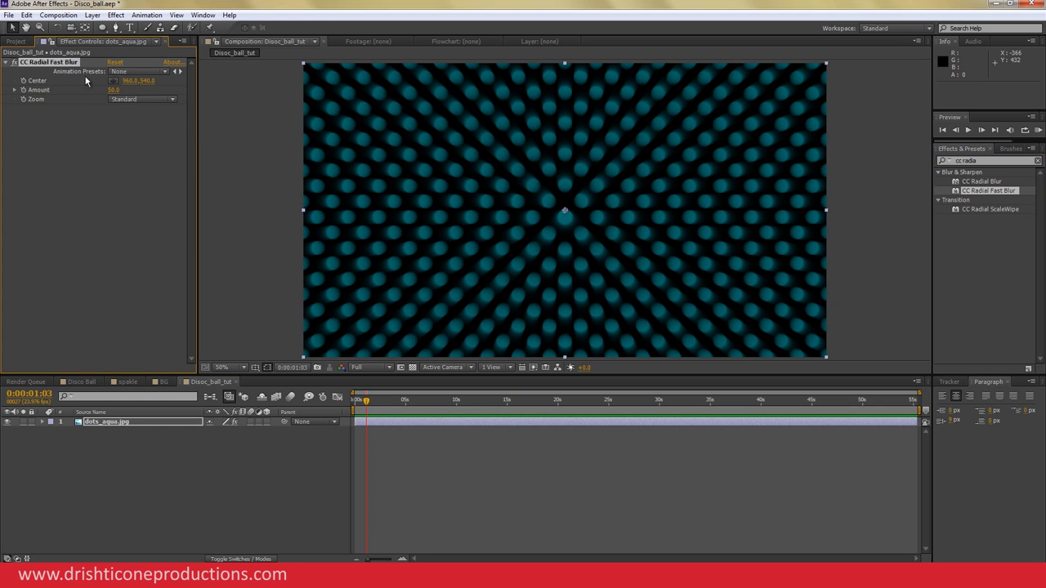
left_click_drag(123, 91, 143, 91)
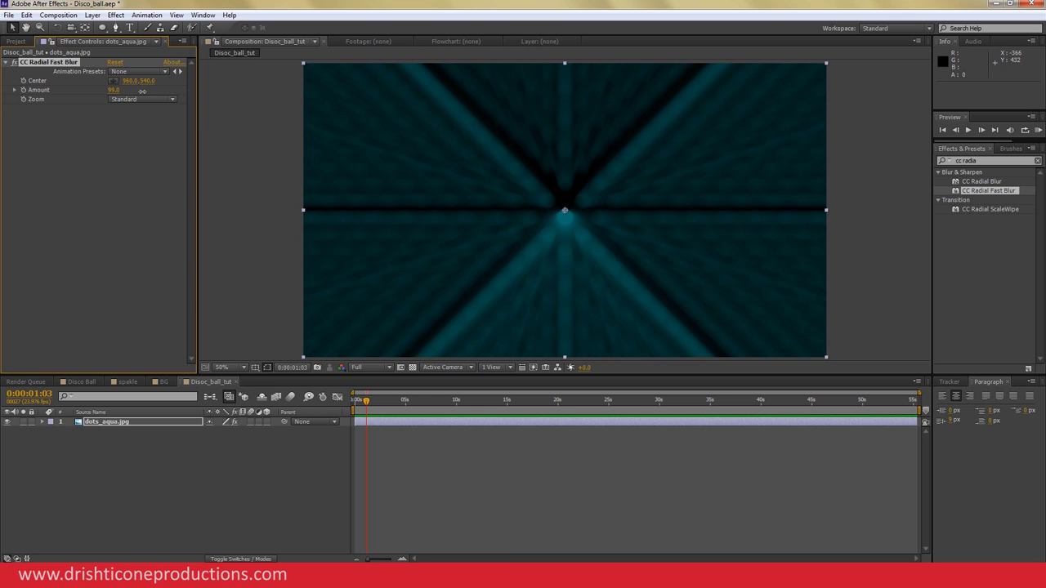
left_click(135, 101)
left_click(137, 123)
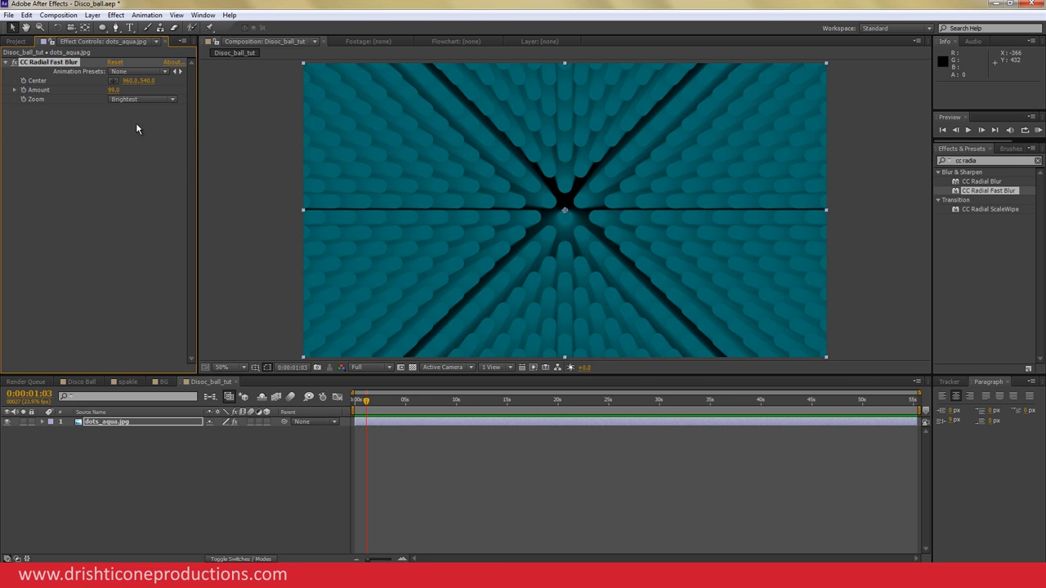
mouse_move(564, 211)
left_mouse_down()
mouse_move(599, 175)
mouse_move(537, 231)
left_mouse_up()
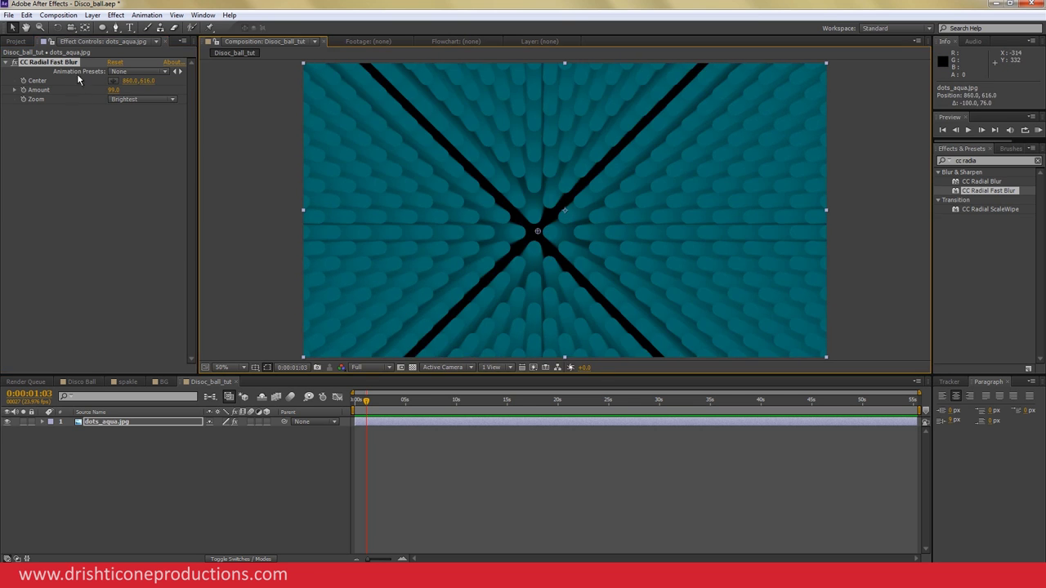
key("Delete")
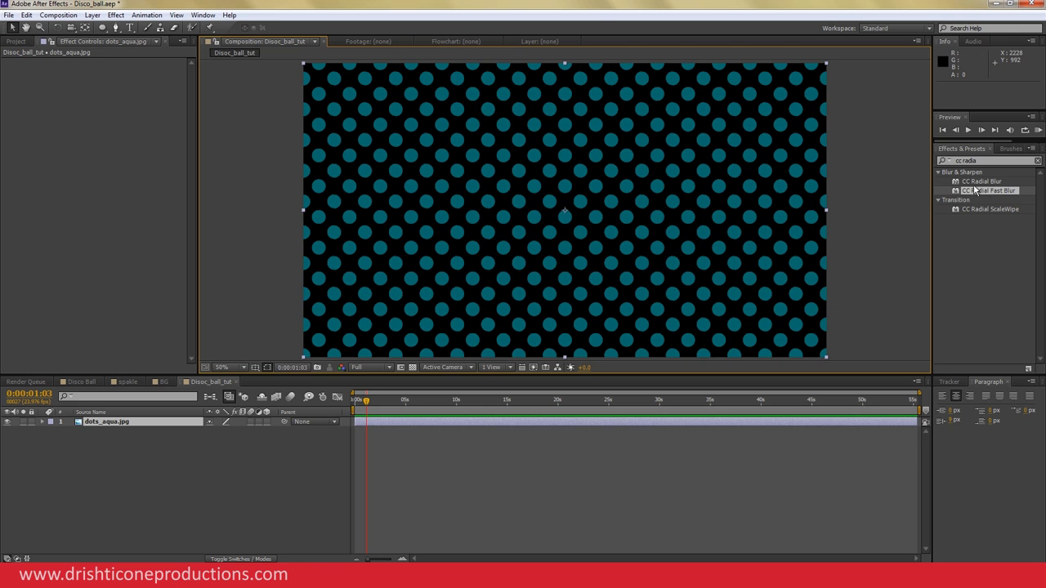
Apply CC Sphere to dots_aqua.jpg with Radius 330 and Rotation Y about 106°.
left_click(1007, 160)
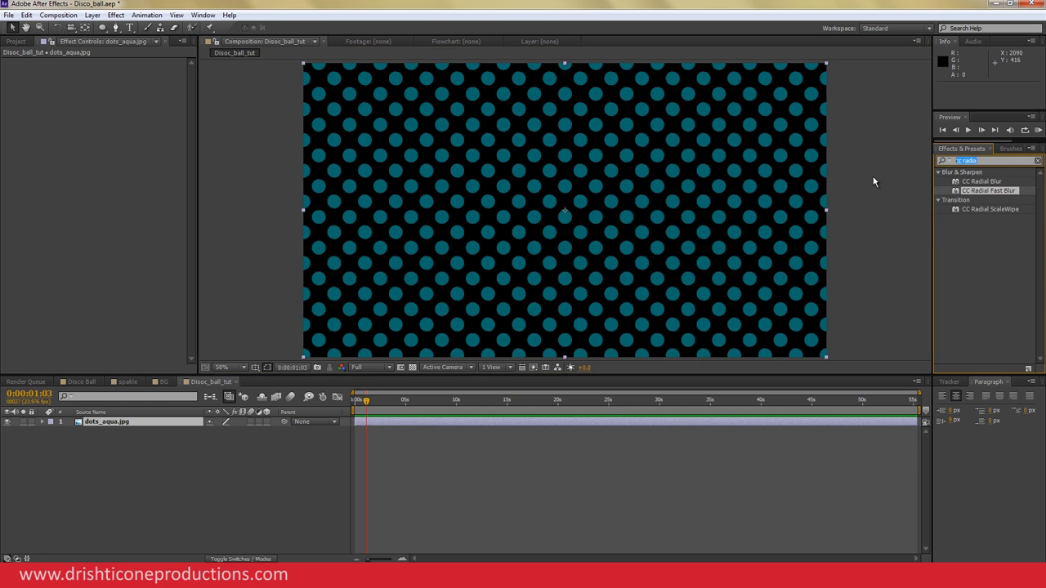
type("cc sphere")
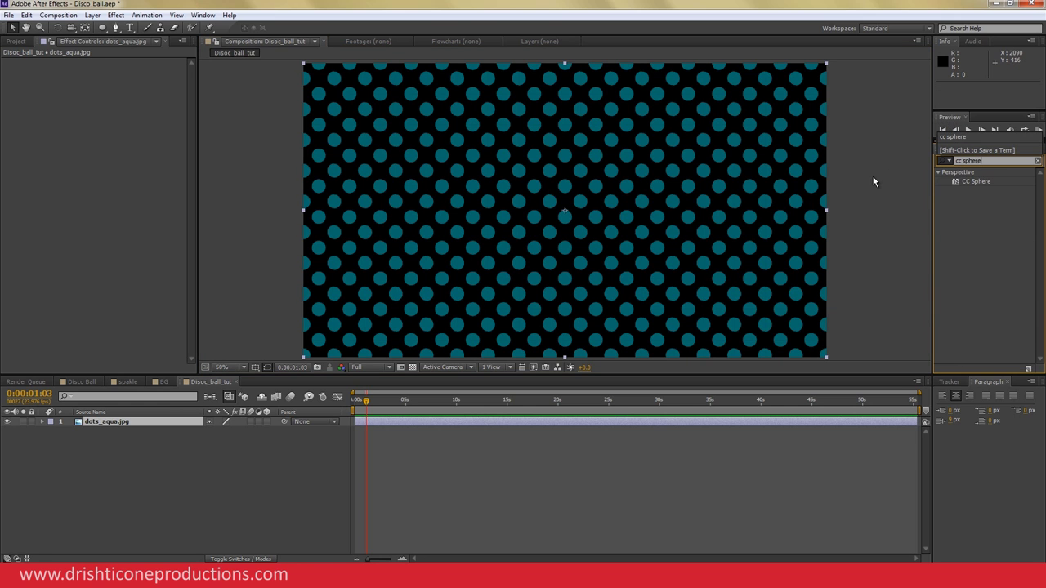
left_click(977, 182)
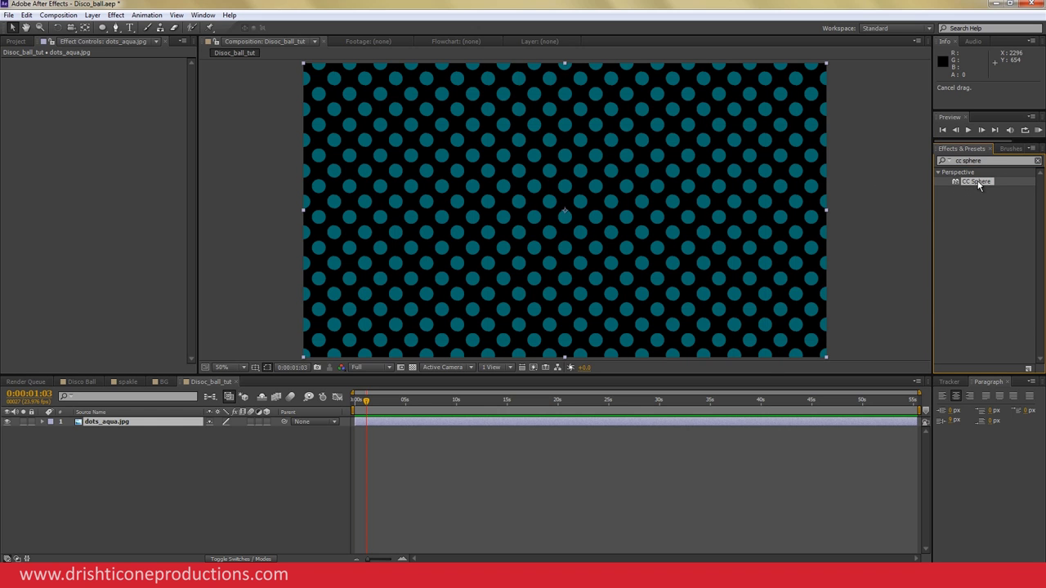
left_click_drag(978, 185, 617, 224)
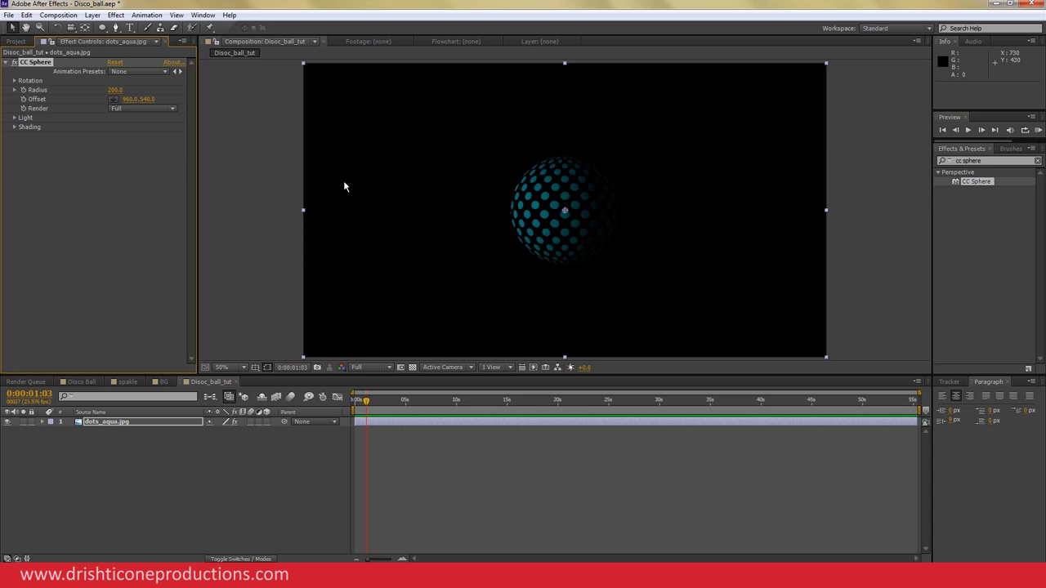
mouse_move(114, 90)
left_mouse_down()
mouse_move(203, 88)
mouse_move(181, 86)
left_mouse_up()
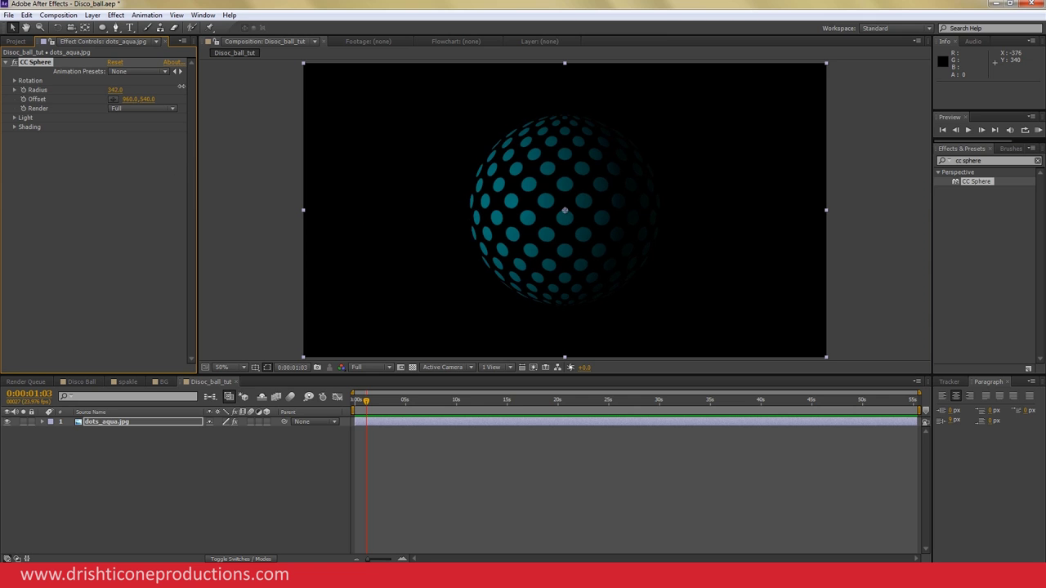
left_click(14, 81)
key("ctrl+z")
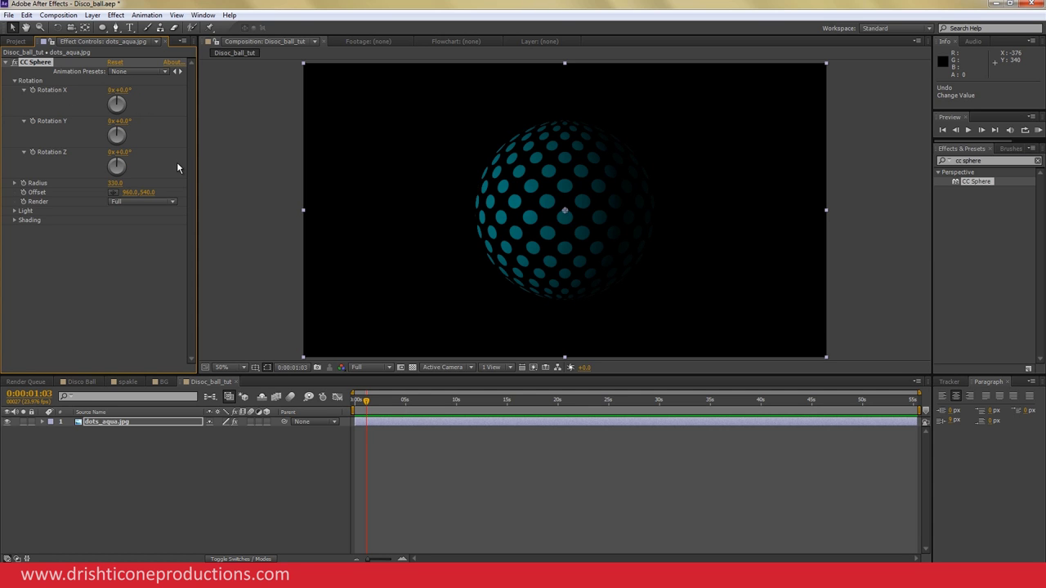
mouse_move(118, 121)
left_mouse_down()
mouse_move(267, 116)
mouse_move(179, 117)
left_mouse_up()
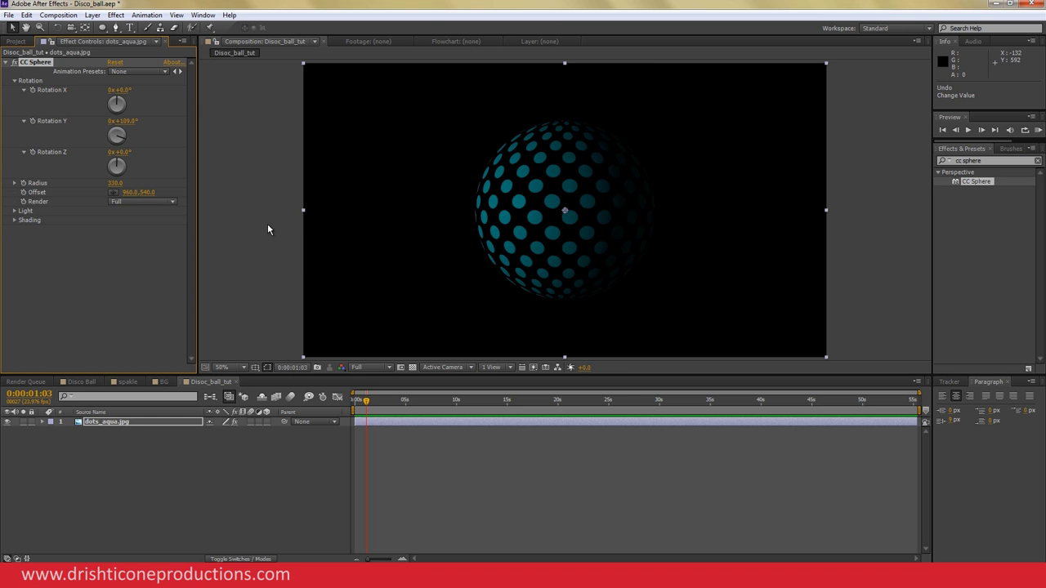
Keyframe Rotation Y from the start to a larger value at 5 seconds, preview, then delete the keyframes.
key("Home")
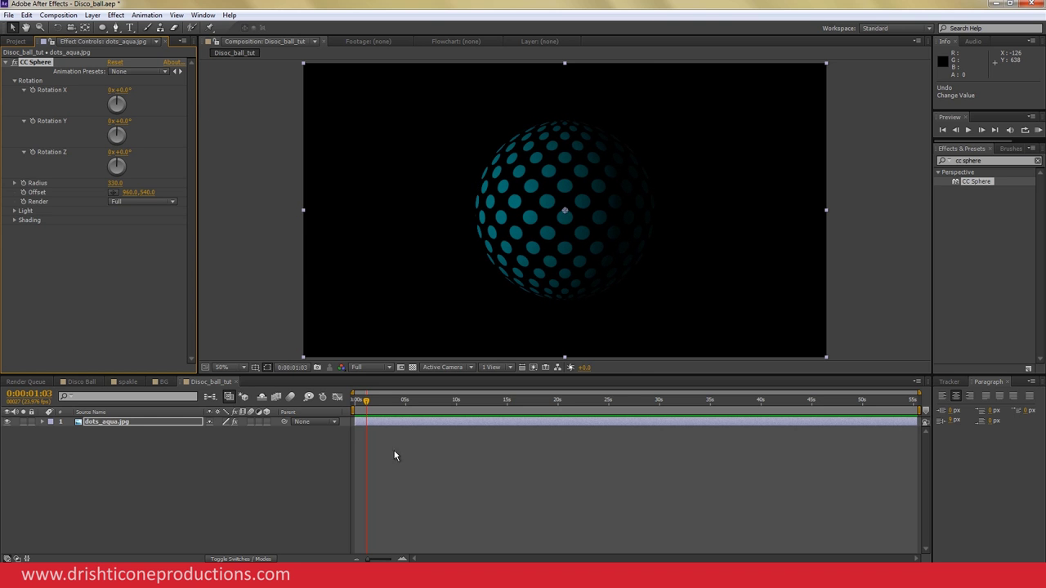
left_click(332, 404)
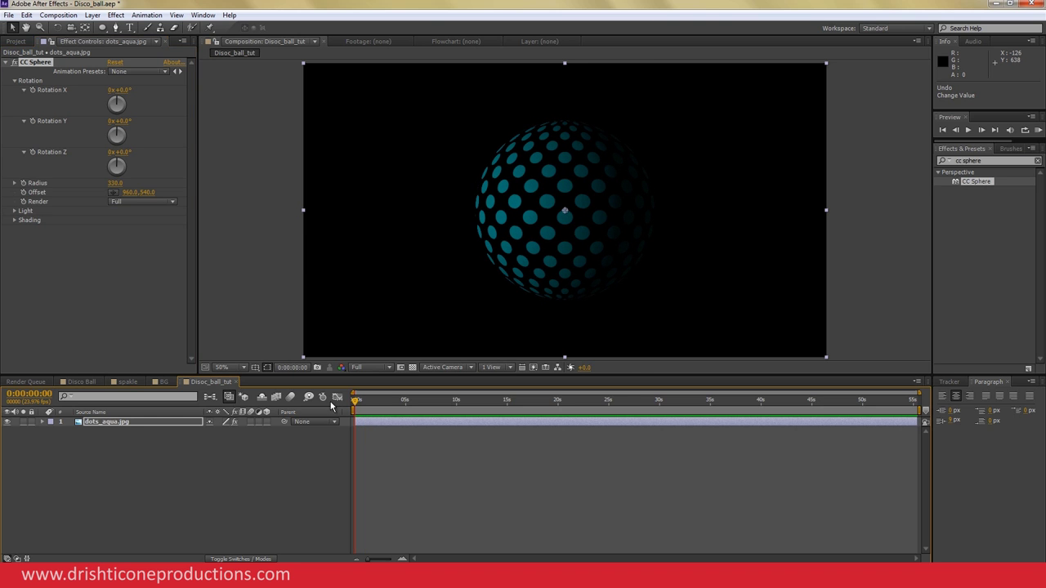
left_click(33, 121)
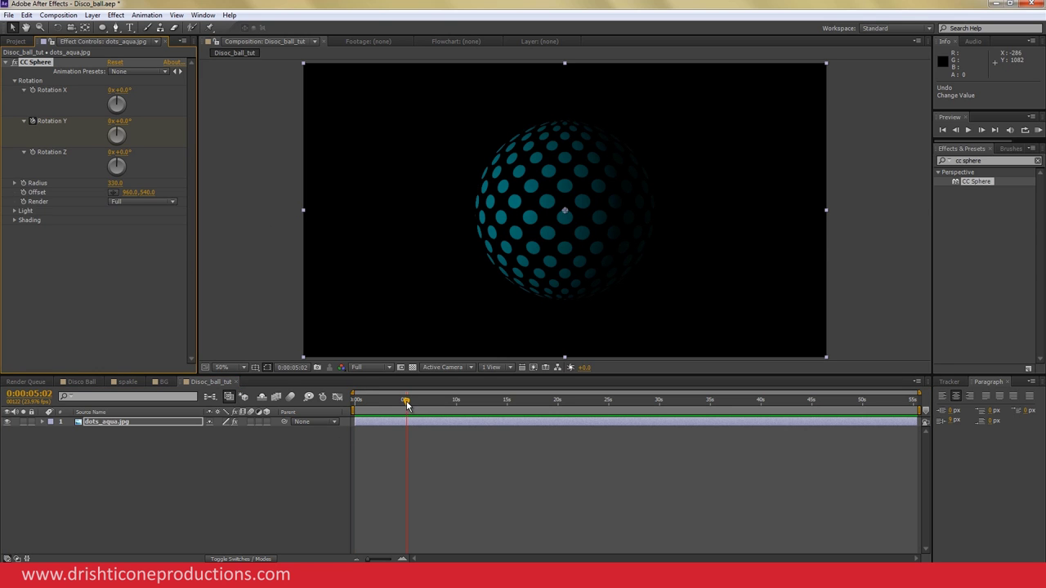
left_click_drag(121, 120, 186, 142)
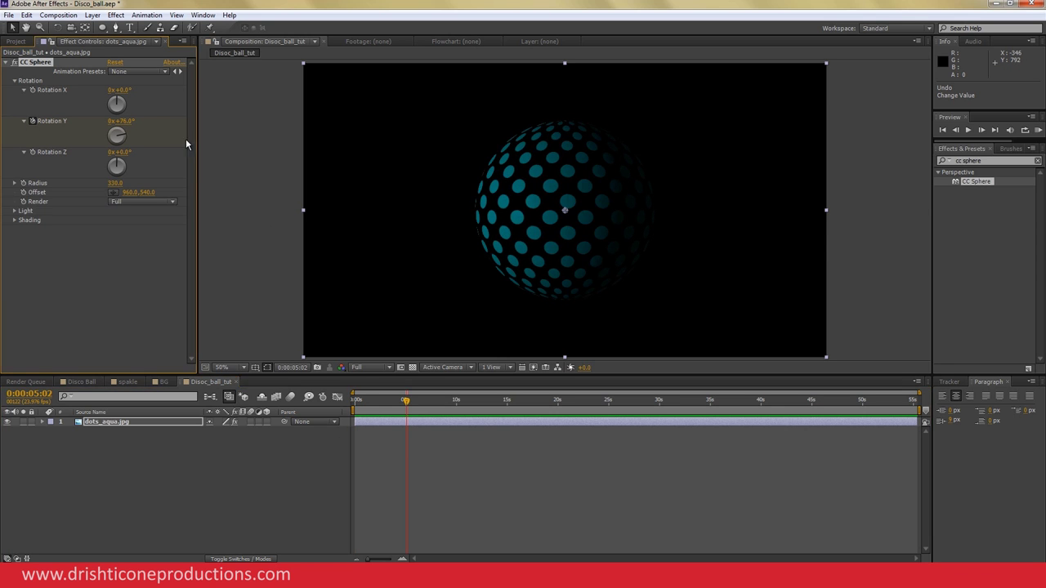
key("u")
left_click(367, 401)
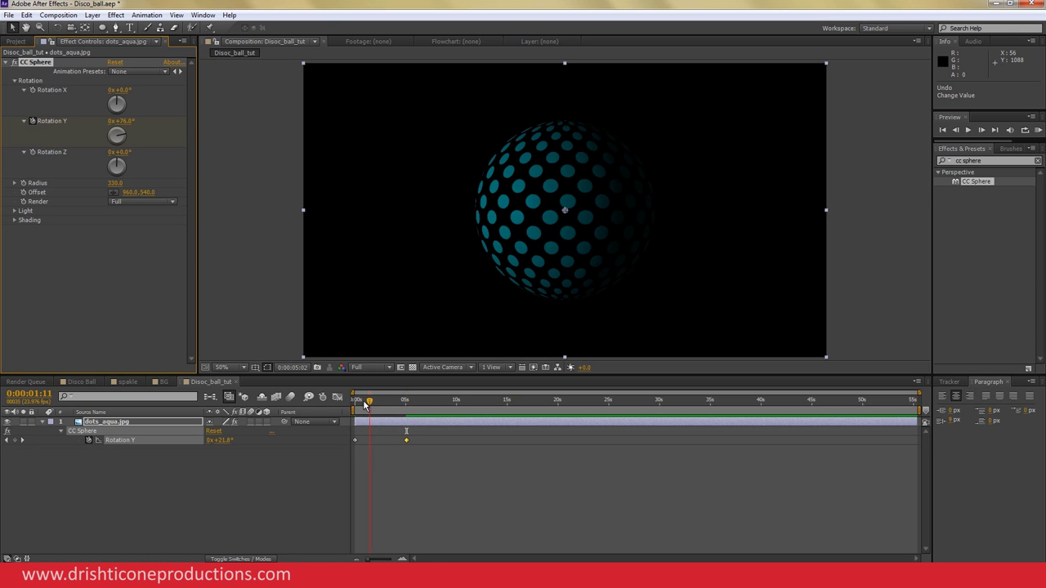
key("KP_0")
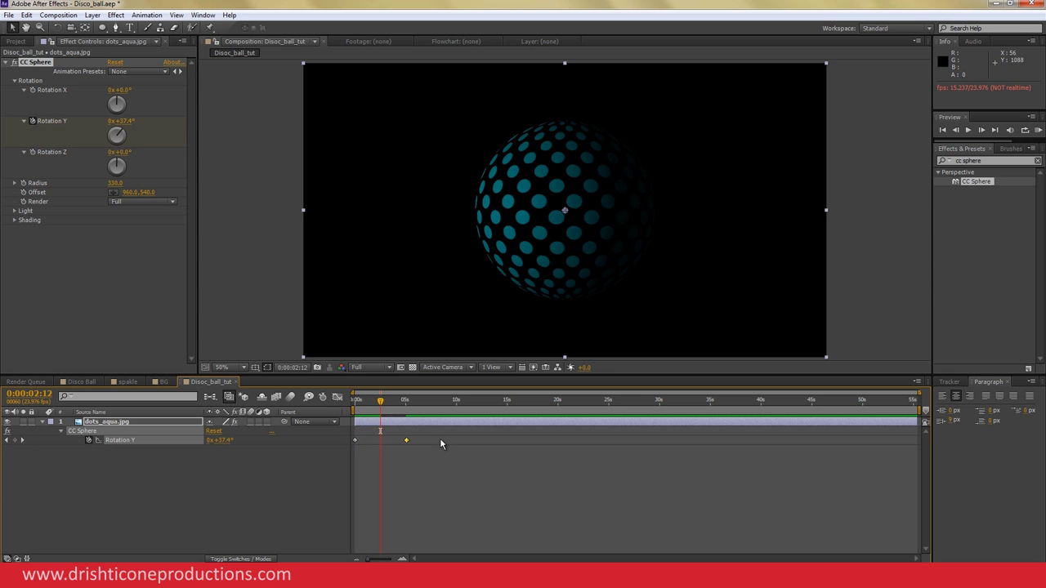
key("space")
left_click(89, 439)
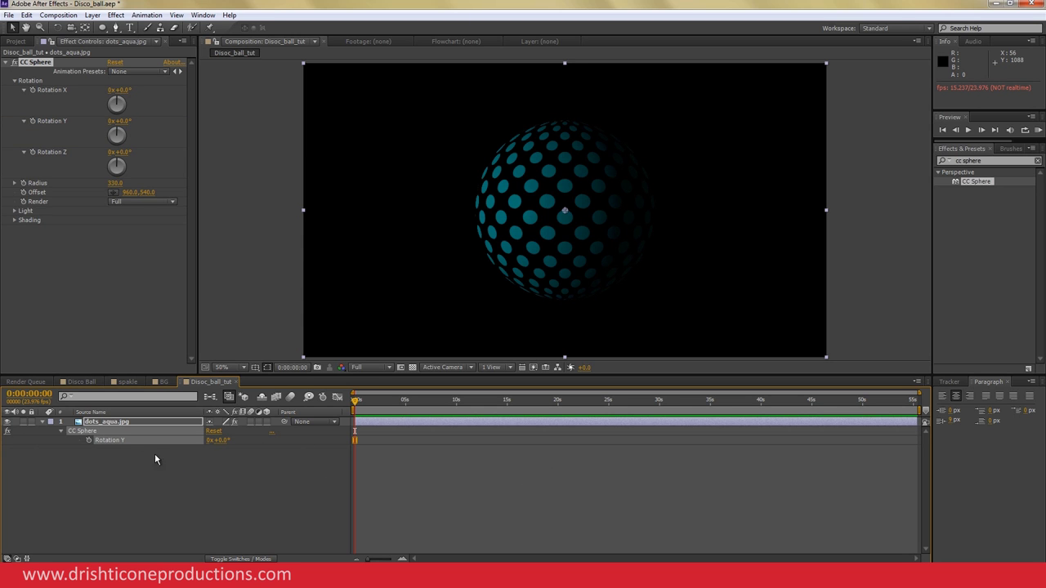
Drive CC Sphere's Rotation Y with the expression time*20 and preview the spin around 1 second.
left_click(88, 440, "alt")
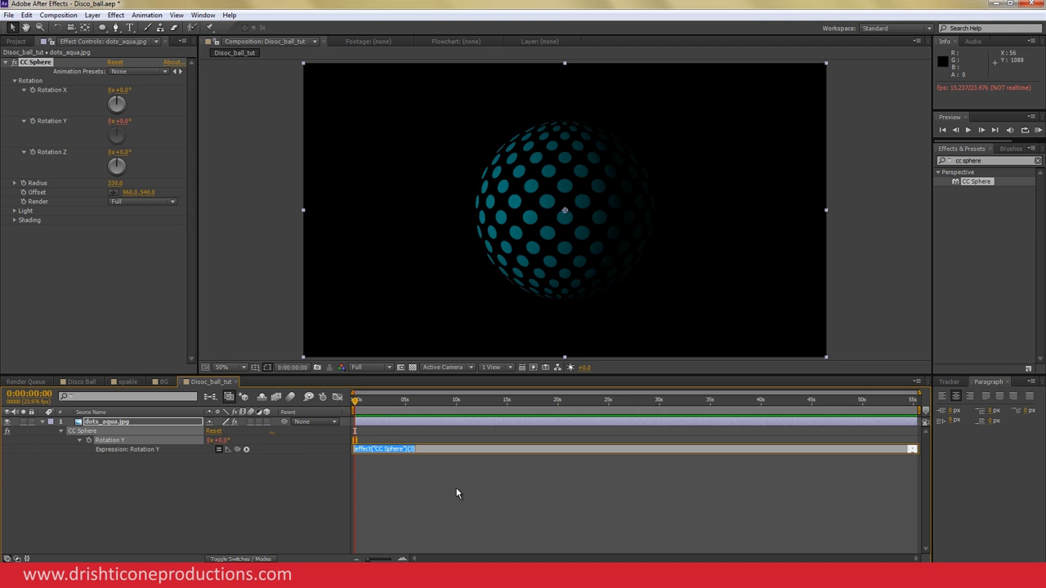
type("time*20")
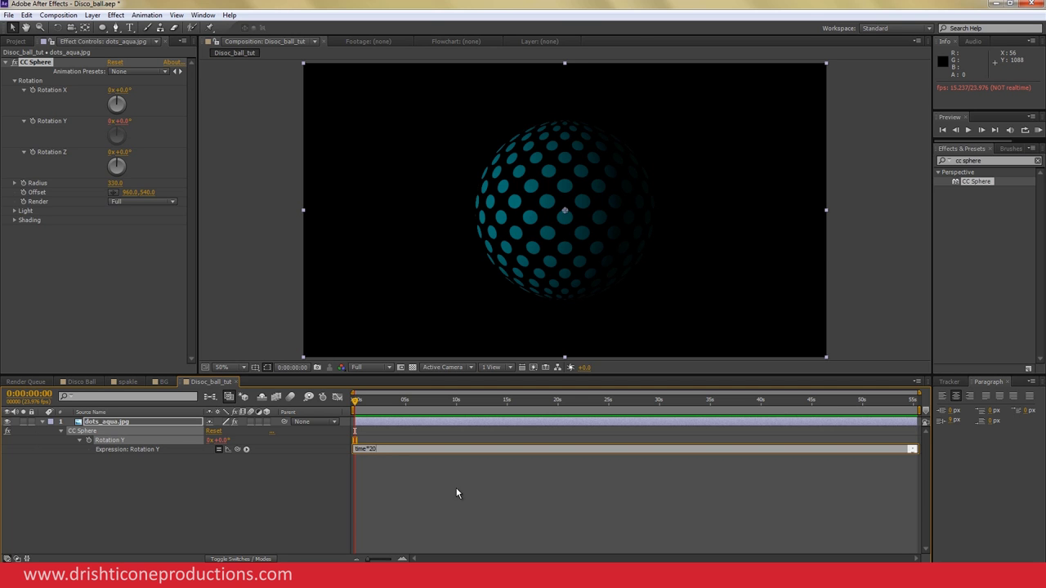
left_click(477, 521)
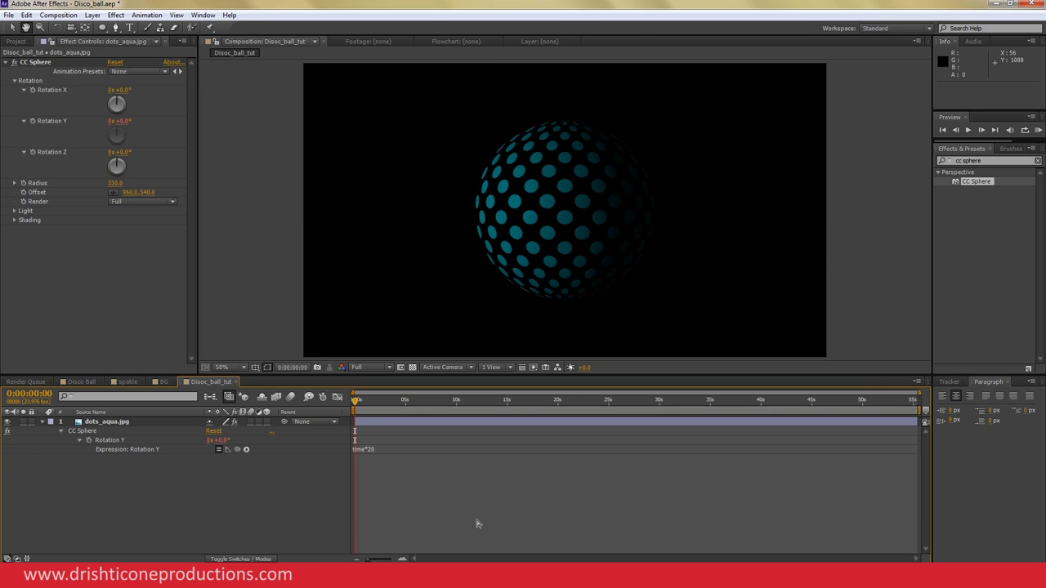
key("space")
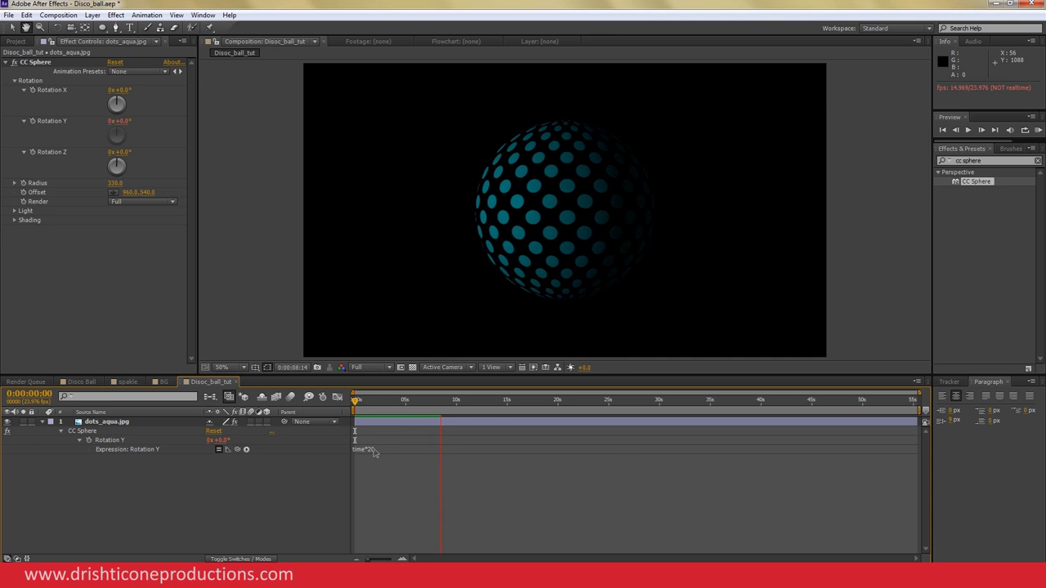
left_click(368, 400)
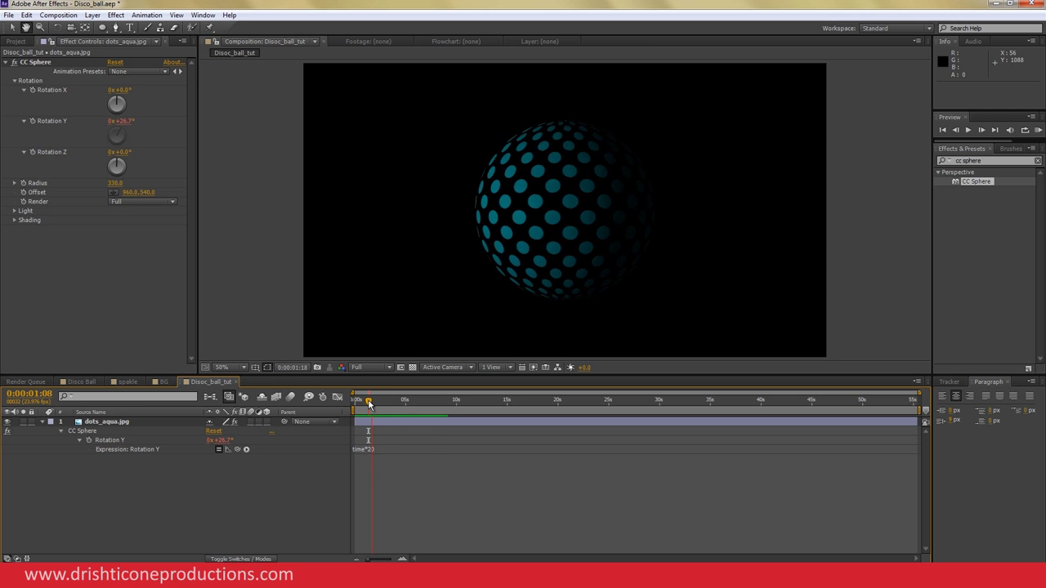
left_click(366, 400)
left_click(372, 401)
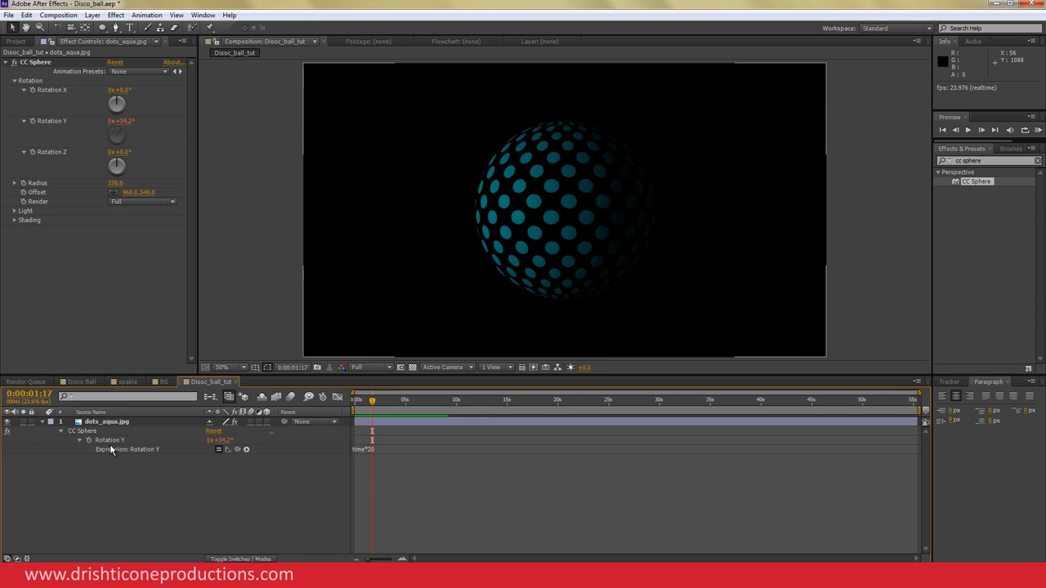
left_click(112, 423)
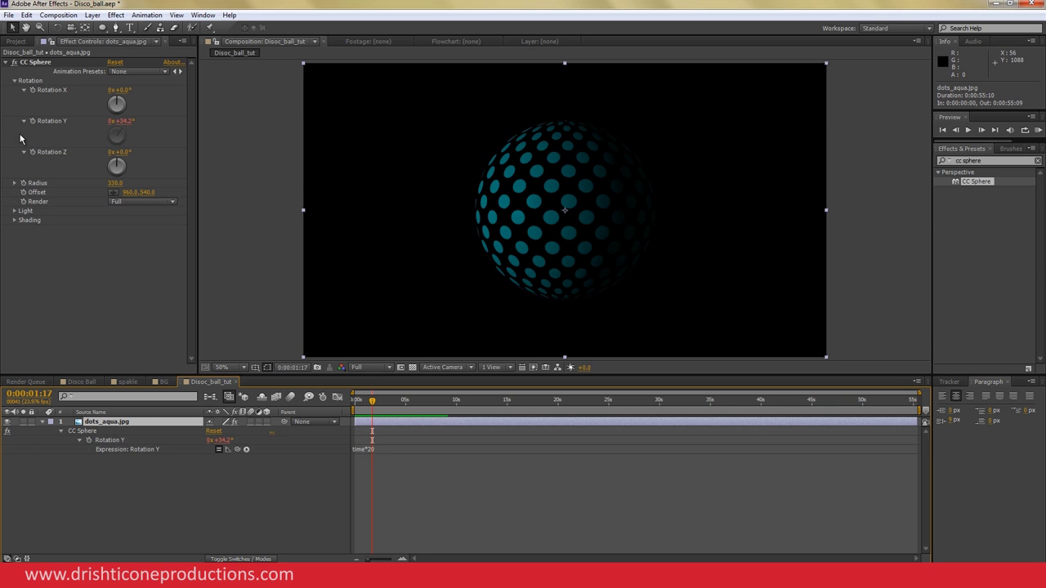
left_click(7, 63)
Apply CC Radial Fast Blur to dots_aqua.jpg with Amount 97 and Zoom set to Brightest.
left_click(985, 161)
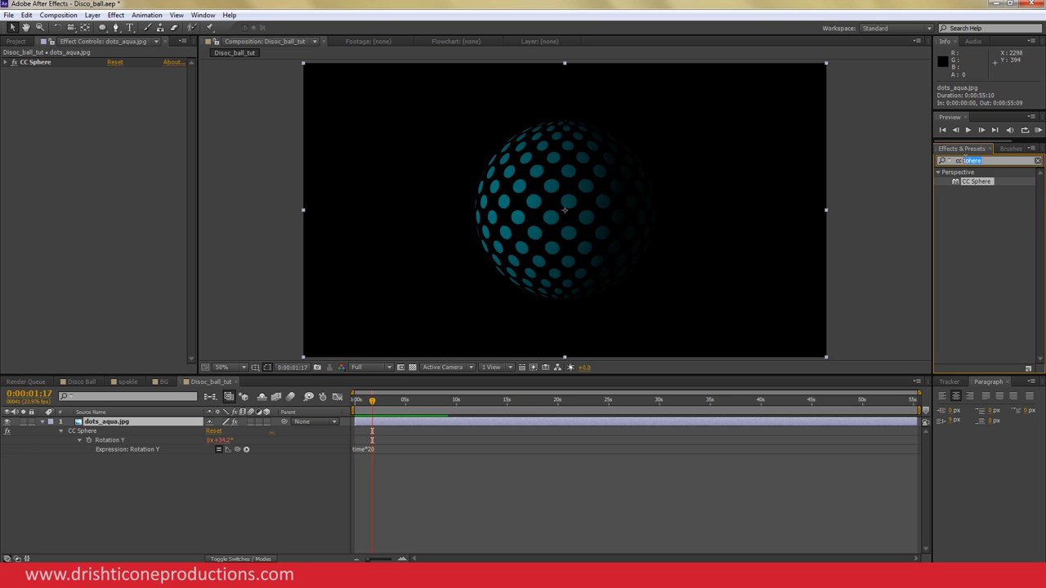
type("radial")
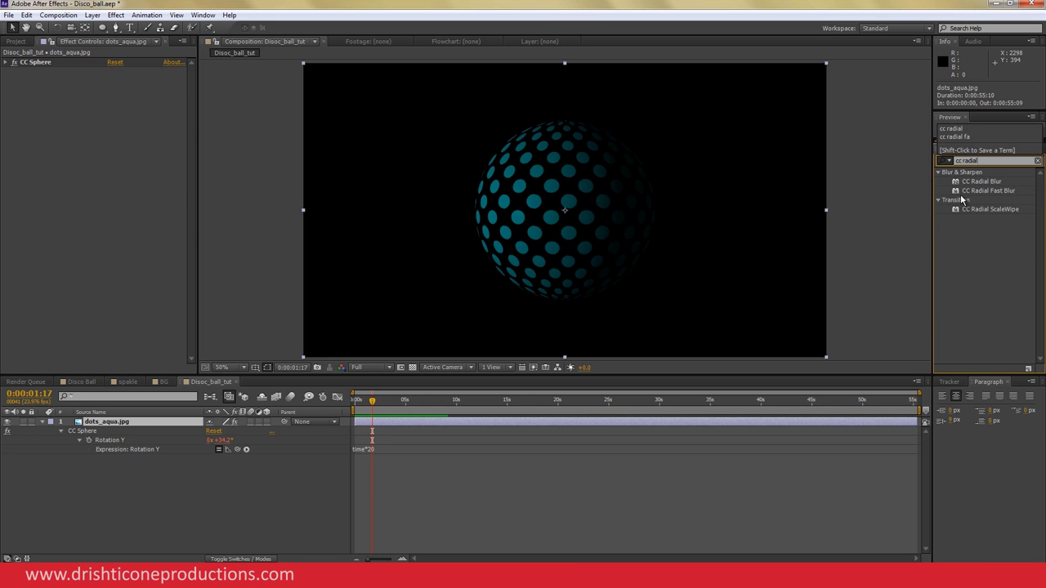
left_click_drag(972, 190, 581, 232)
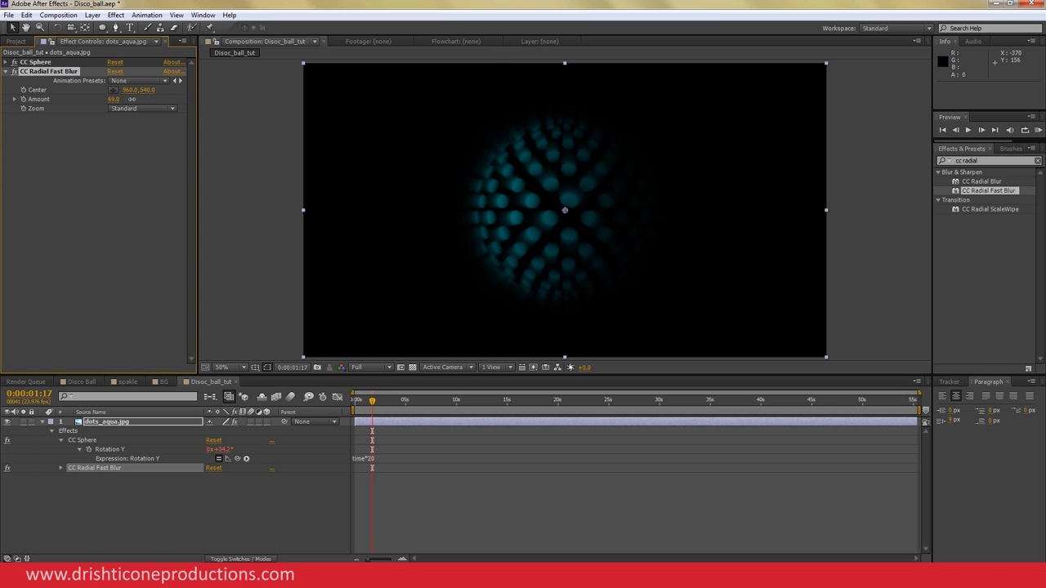
left_click_drag(131, 99, 142, 97)
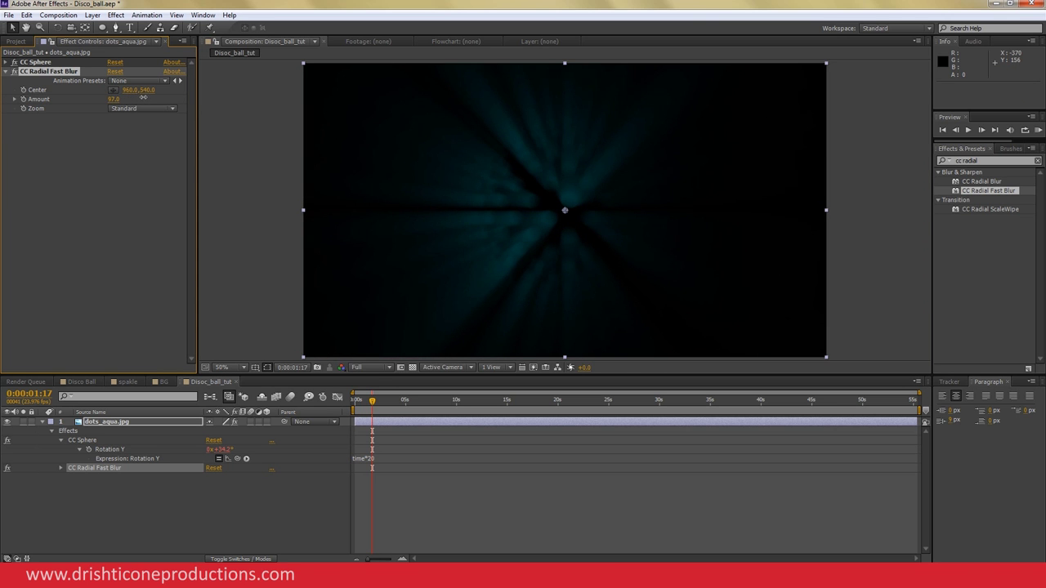
left_click(133, 108)
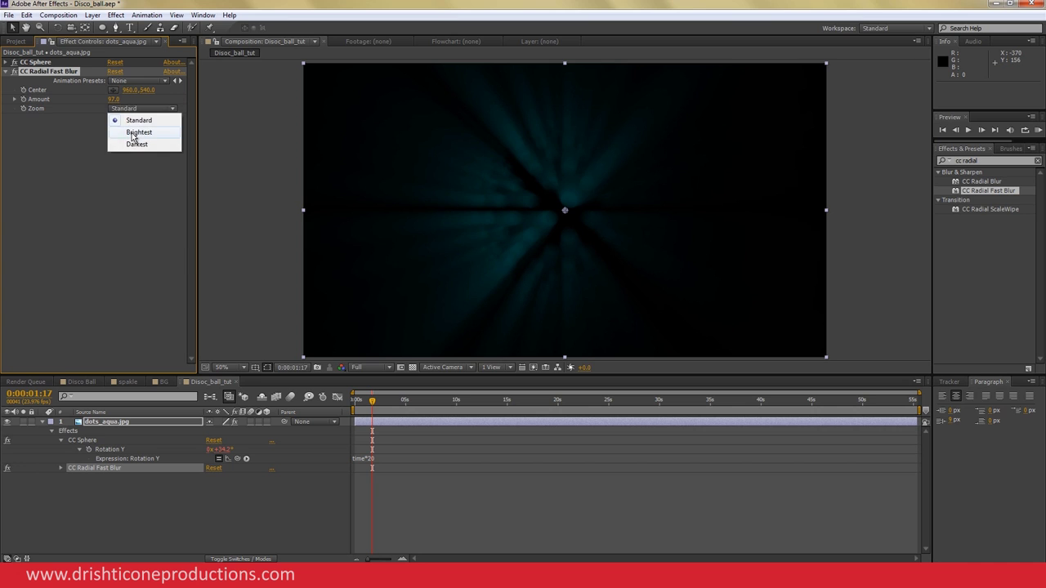
left_click(134, 132)
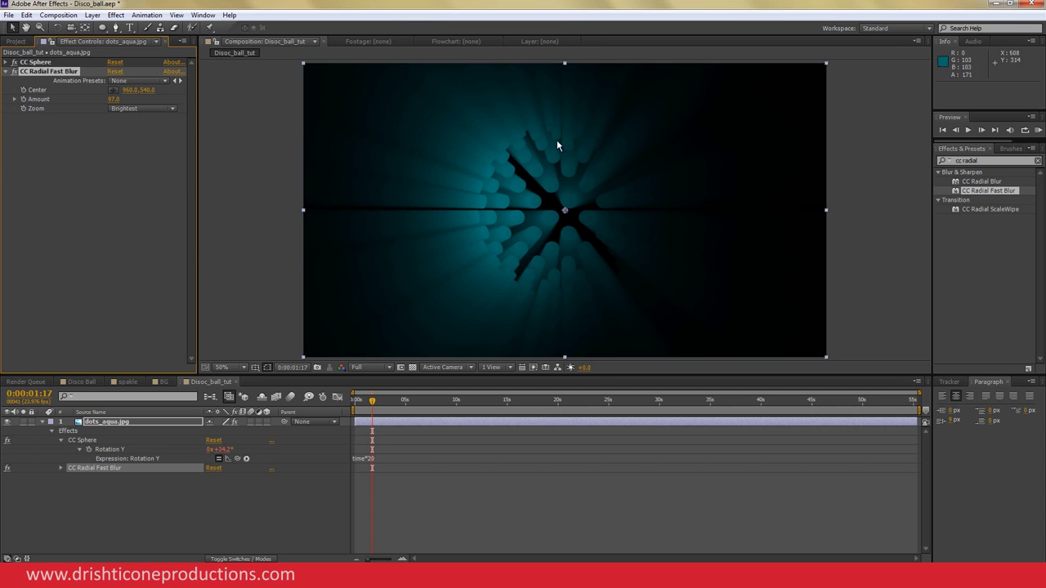
left_click(113, 424)
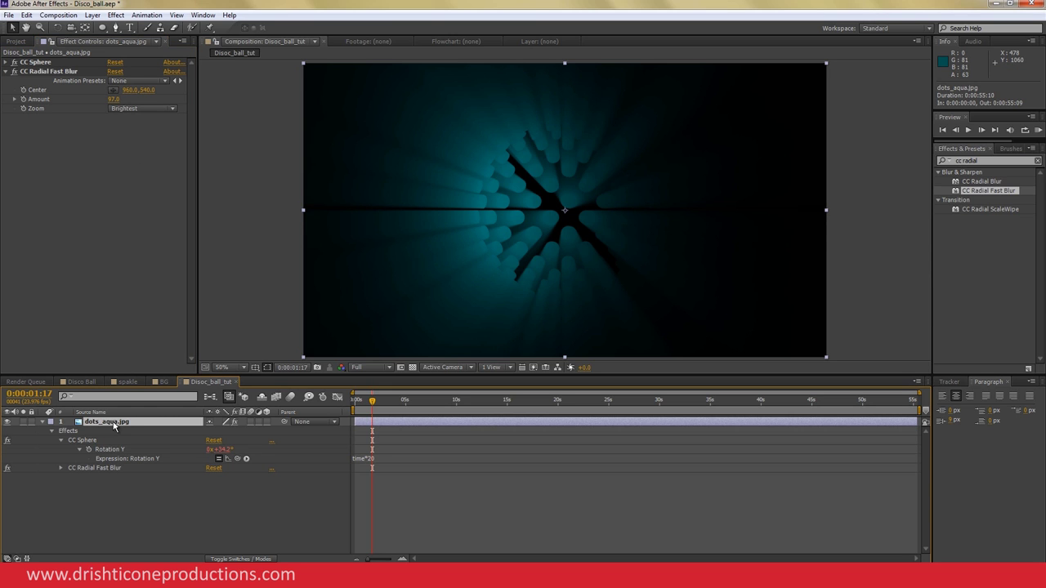
Duplicate dots_aqua.jpg, disable CC Radial Fast Blur on one copy, and stack the blurred copy on top.
key("ctrl+d")
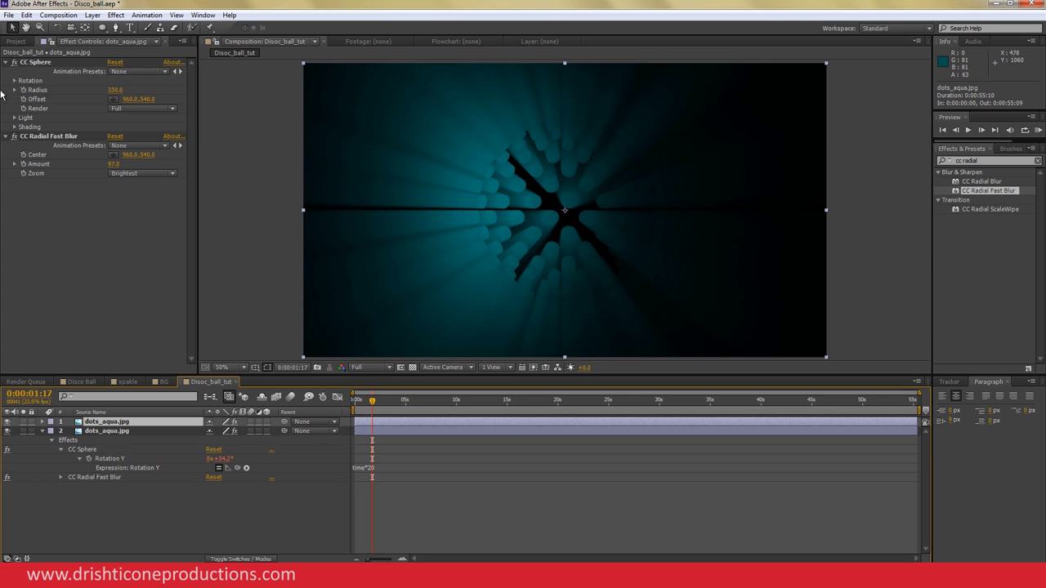
left_click(24, 139)
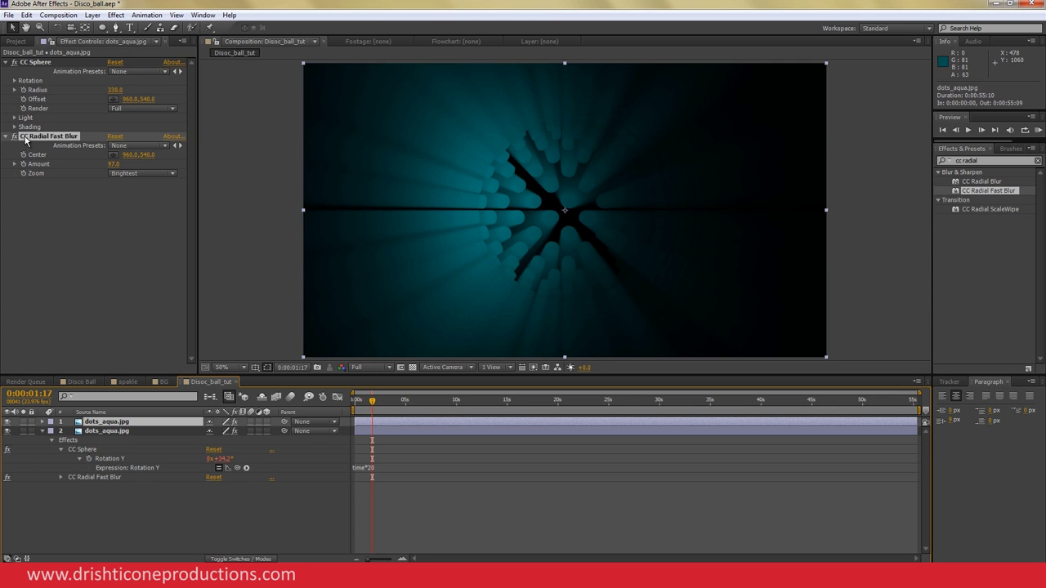
left_click(14, 136)
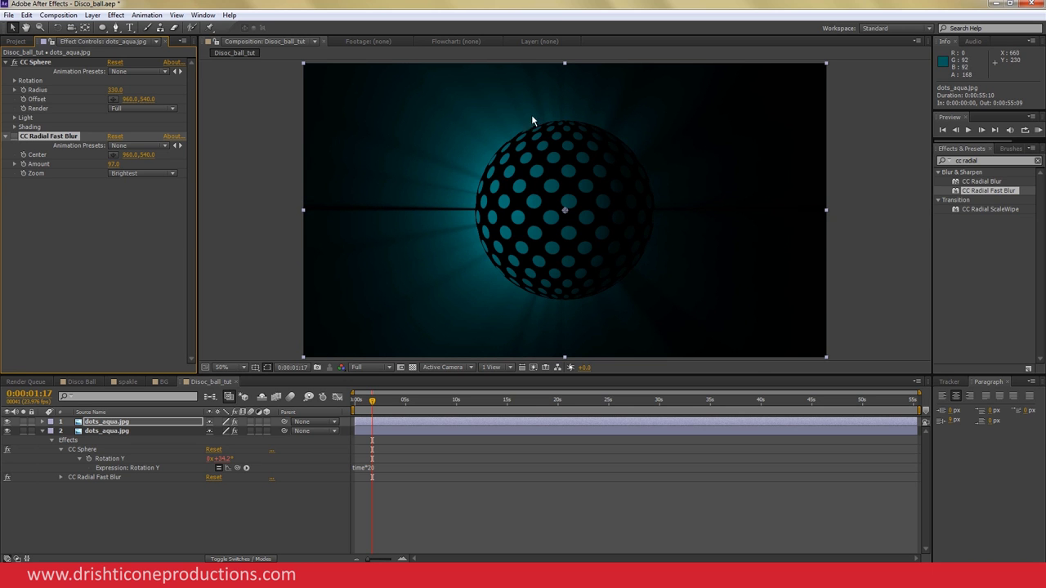
left_click_drag(378, 411, 359, 408)
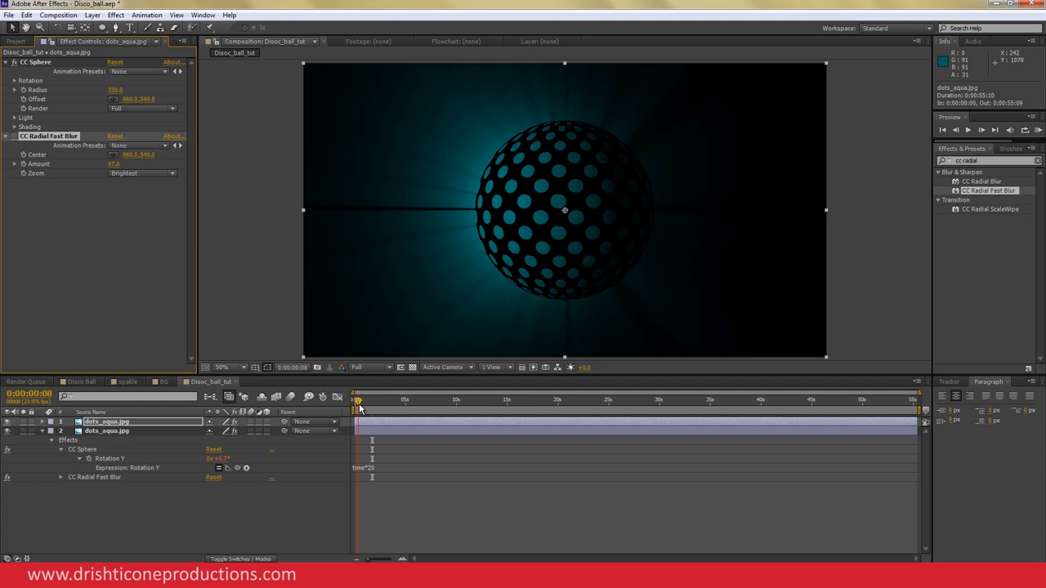
mouse_move(360, 409)
left_mouse_down()
mouse_move(396, 432)
mouse_move(368, 420)
left_mouse_up()
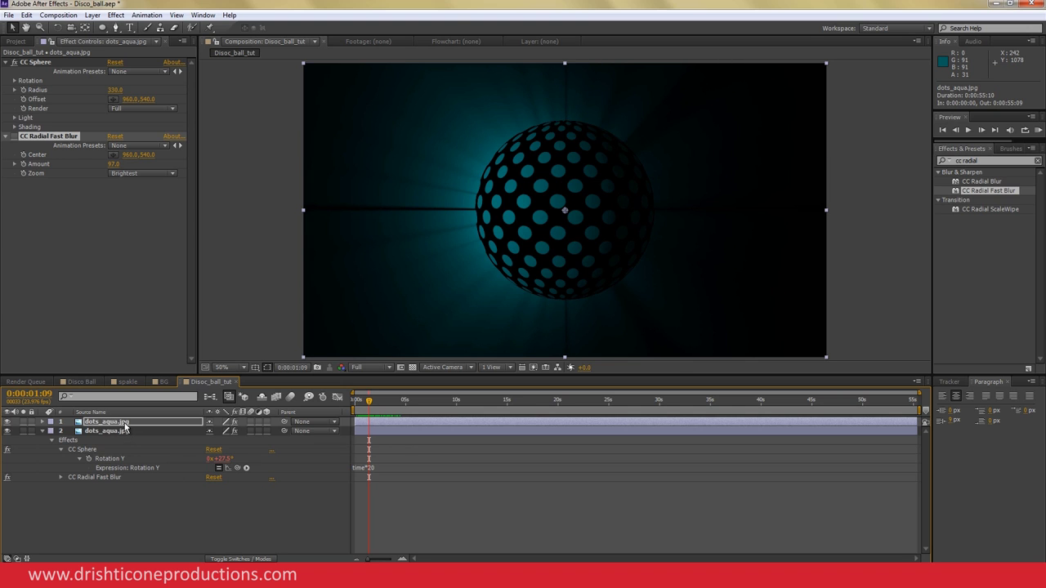
left_click_drag(124, 425, 125, 513)
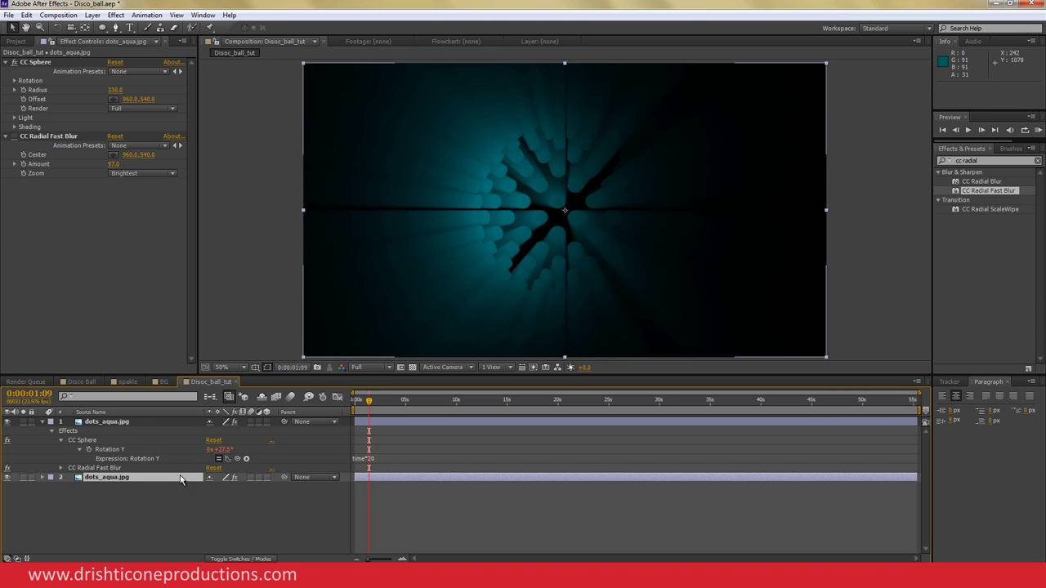
Set the top blurred layer's blend mode to Add, then compare with the Disco Ball comp.
left_click(142, 421)
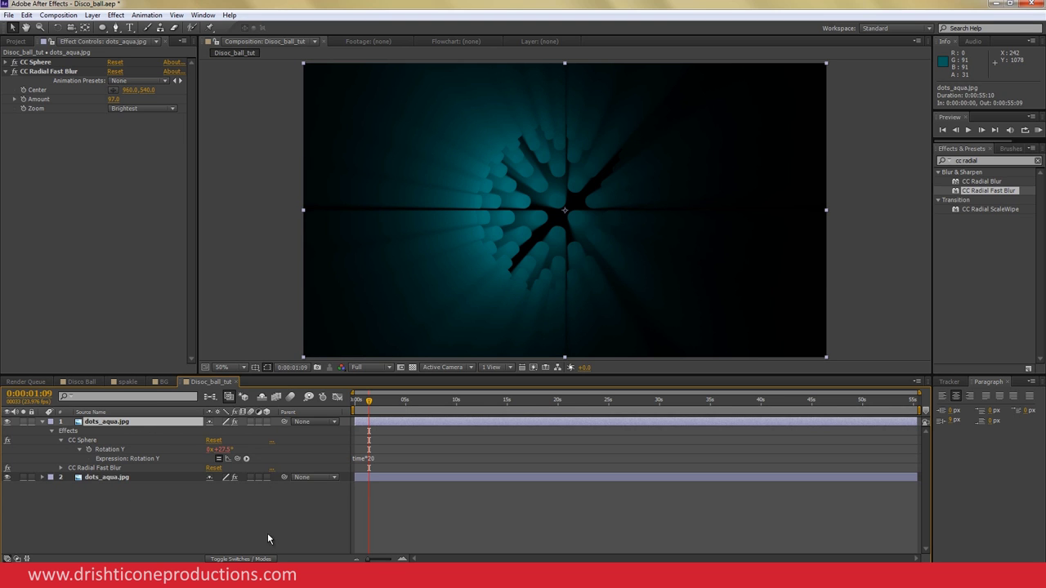
left_click(245, 559)
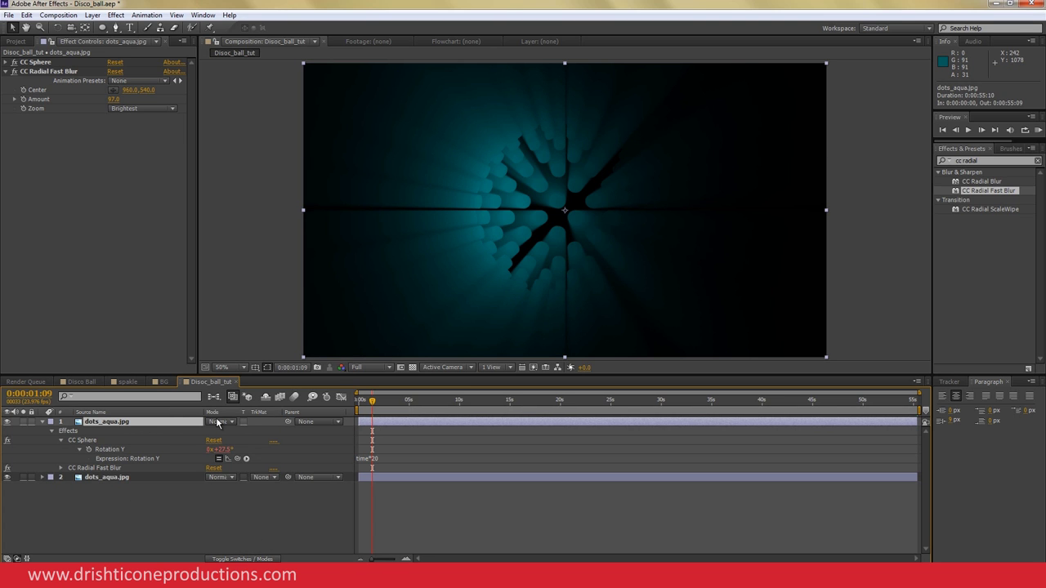
left_click(219, 422)
left_click(256, 199)
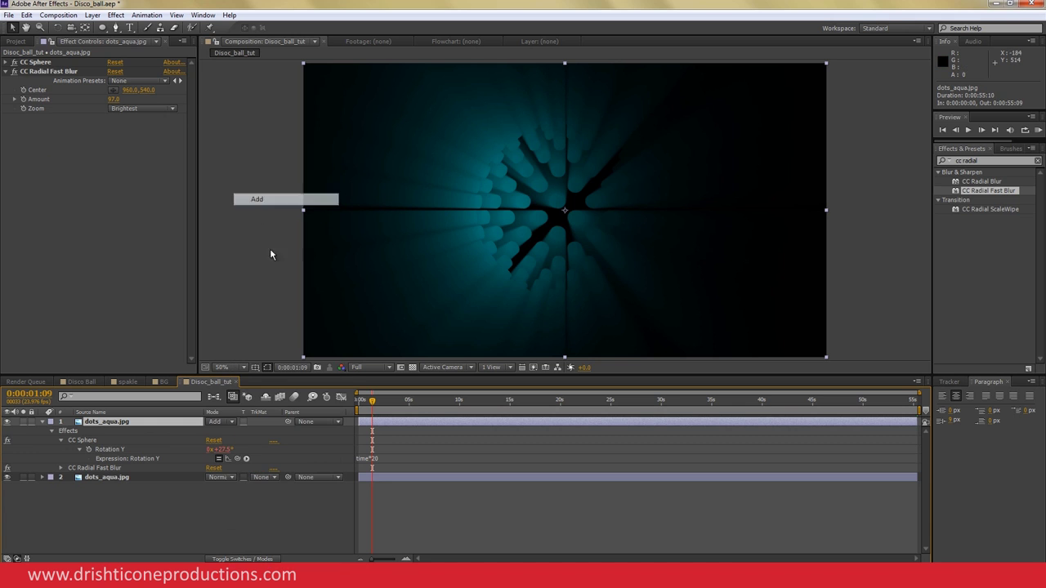
mouse_move(372, 401)
left_mouse_down()
mouse_move(358, 402)
mouse_move(389, 421)
mouse_move(325, 406)
left_mouse_up()
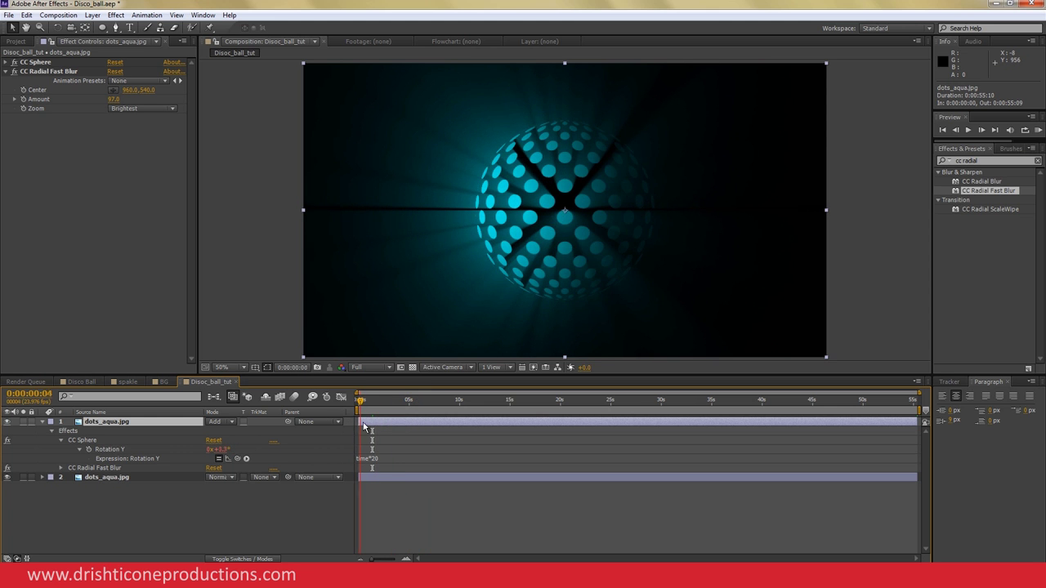
left_click(165, 495)
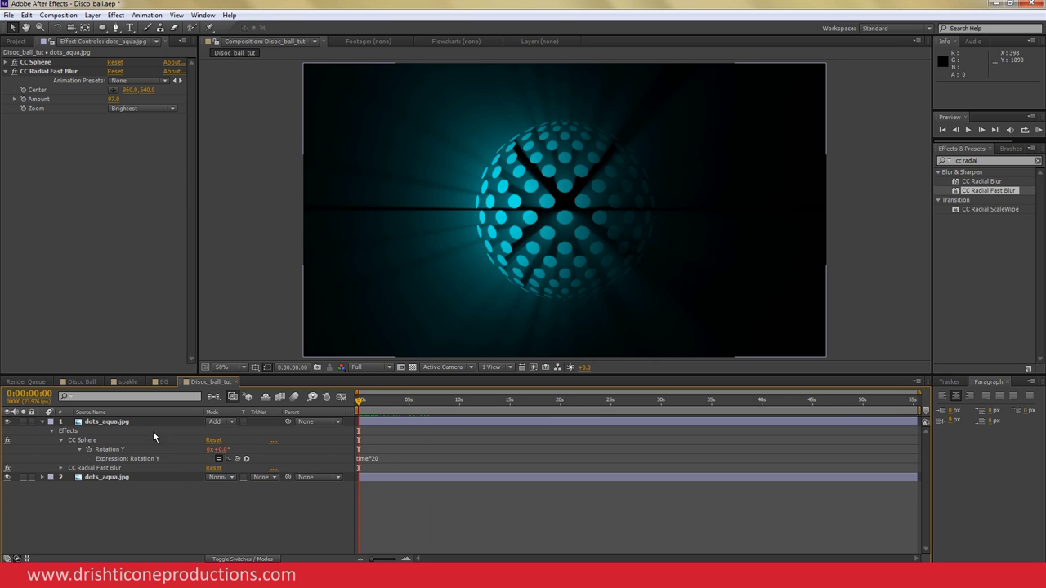
left_click(78, 382)
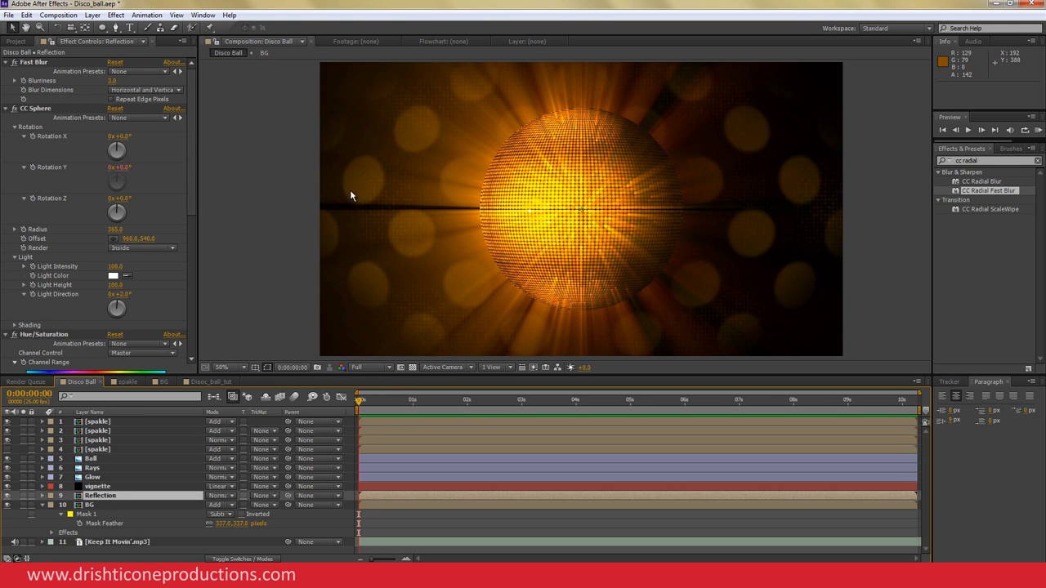
mouse_move(364, 398)
left_mouse_down()
mouse_move(599, 421)
mouse_move(480, 429)
left_mouse_up()
In Disoc_ball_tut, duplicate the layer 2 sphere and name the new copy BG.
left_click(208, 382)
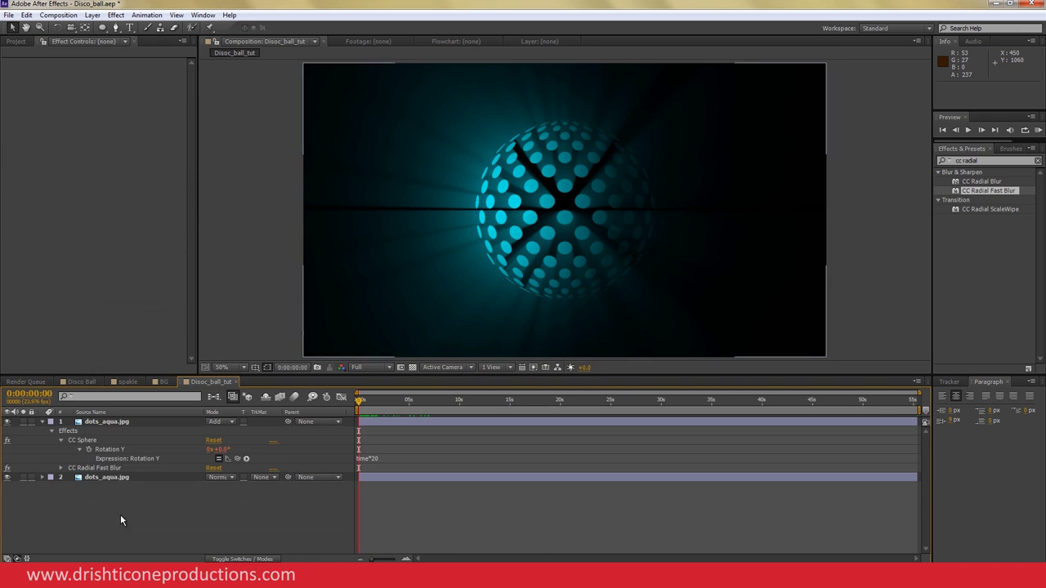
left_click(112, 478)
key("ctrl+d")
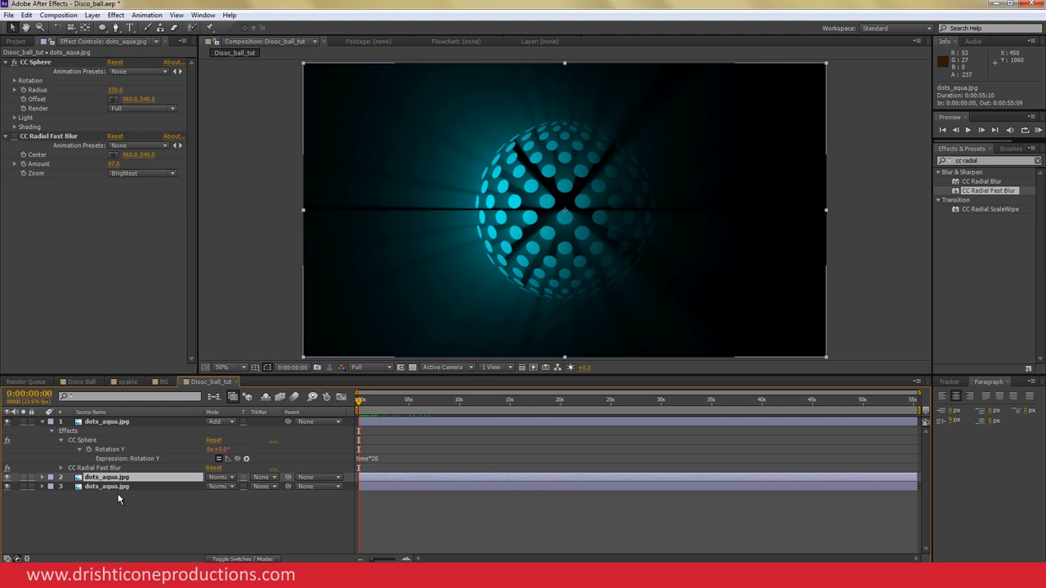
key("Return")
type("BG")
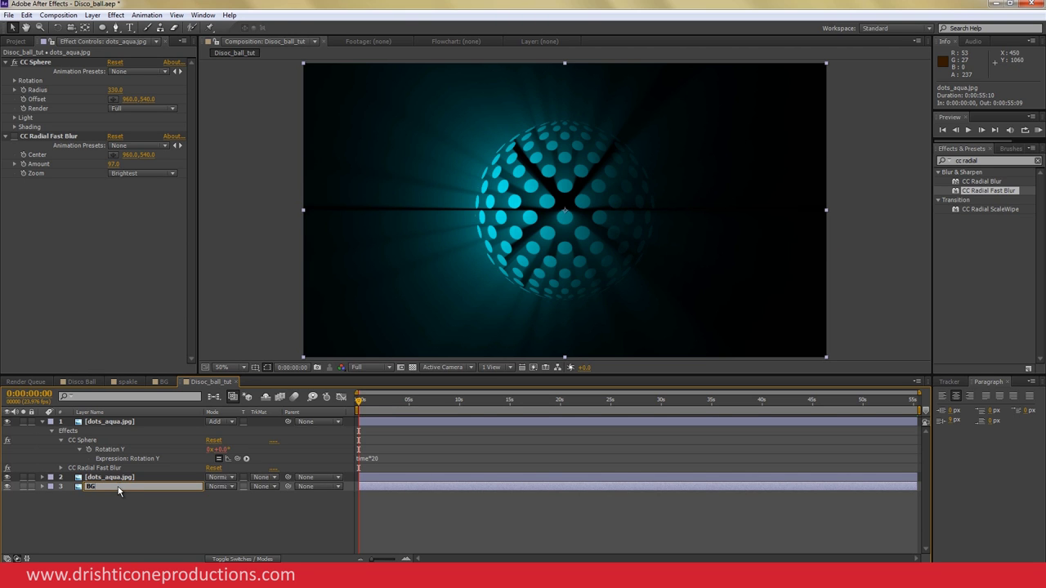
key("Return")
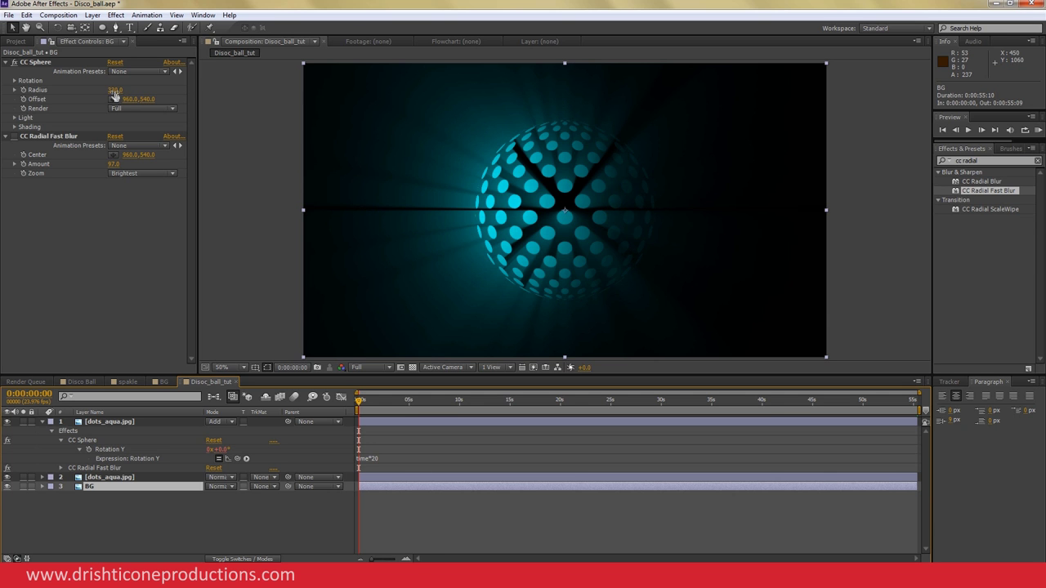
Enlarge the BG sphere's radius to 1069, render it Inside, and set its opacity to 60%.
mouse_move(114, 90)
left_mouse_down()
mouse_move(523, 90)
mouse_move(485, 63)
left_mouse_up()
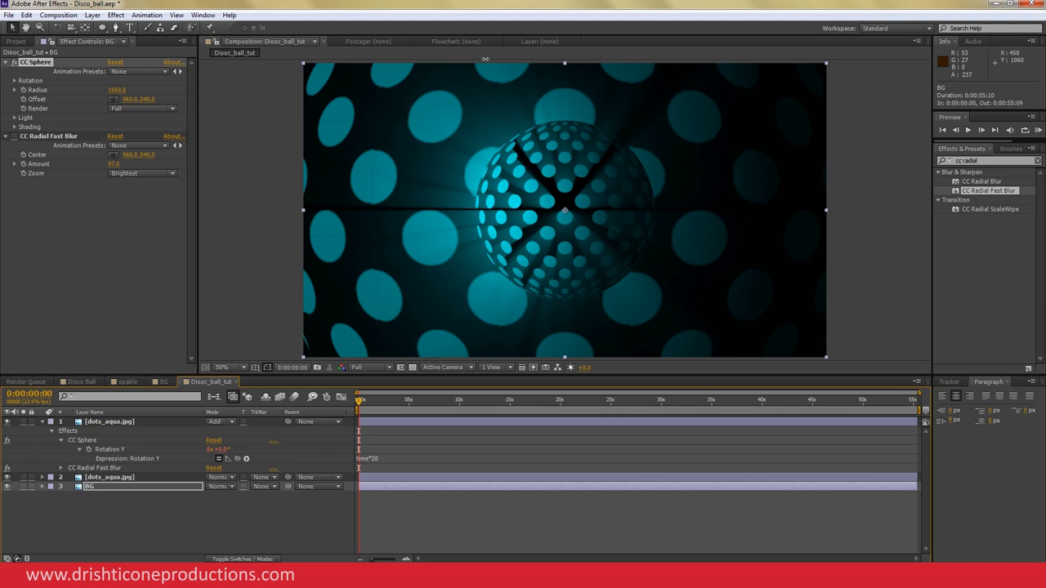
left_click(132, 107)
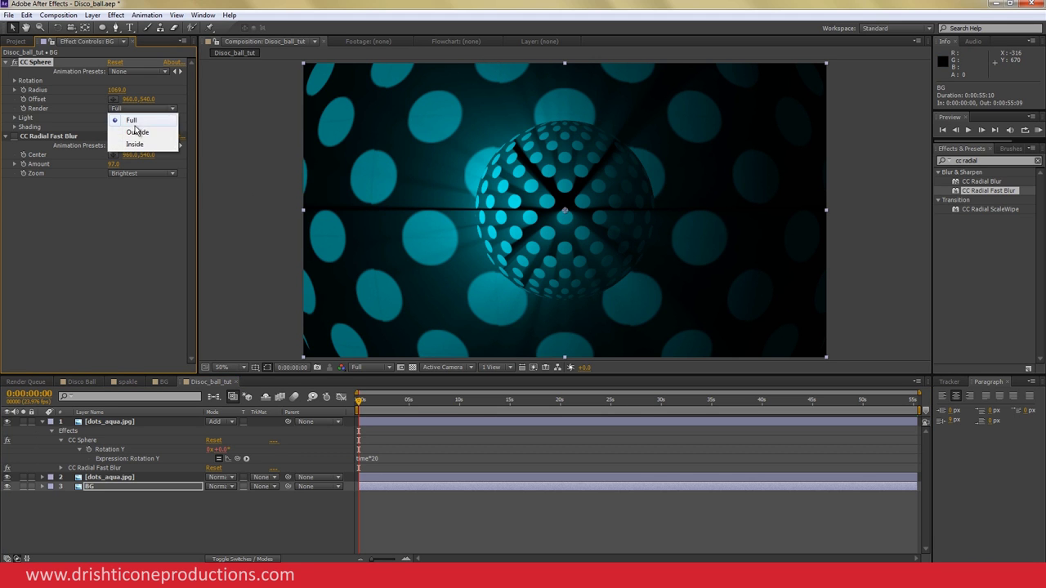
left_click(135, 144)
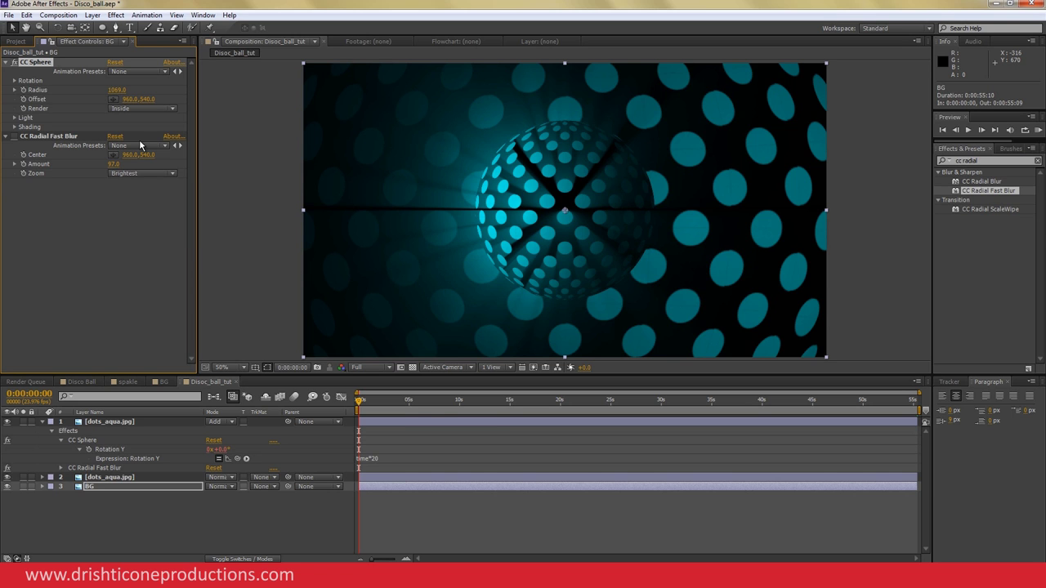
left_click(111, 490)
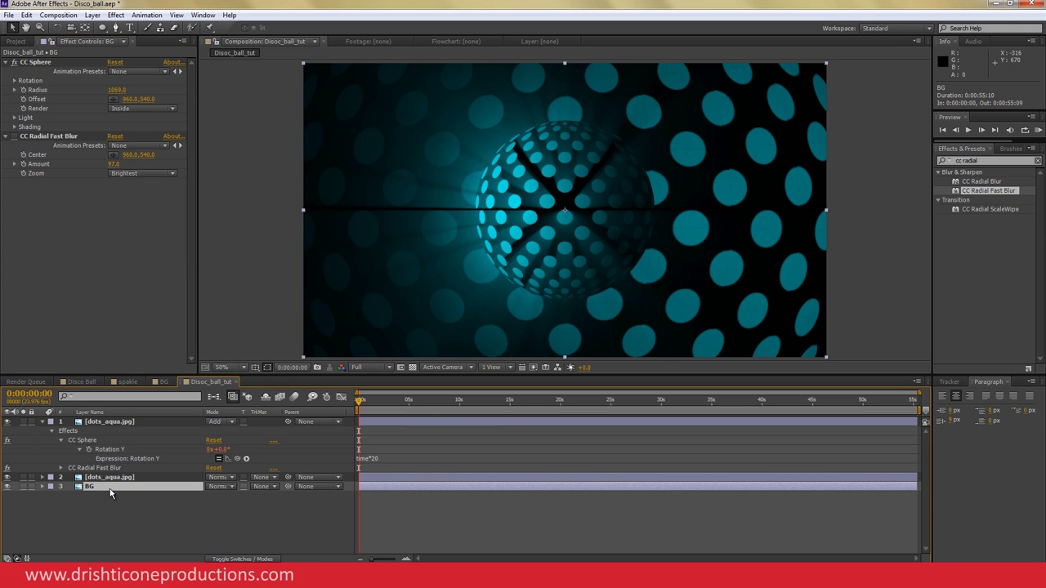
key("t")
left_click(214, 496)
Confirm BG opacity at 60% and add a Fast Blur with Blurriness 10.
key("Return")
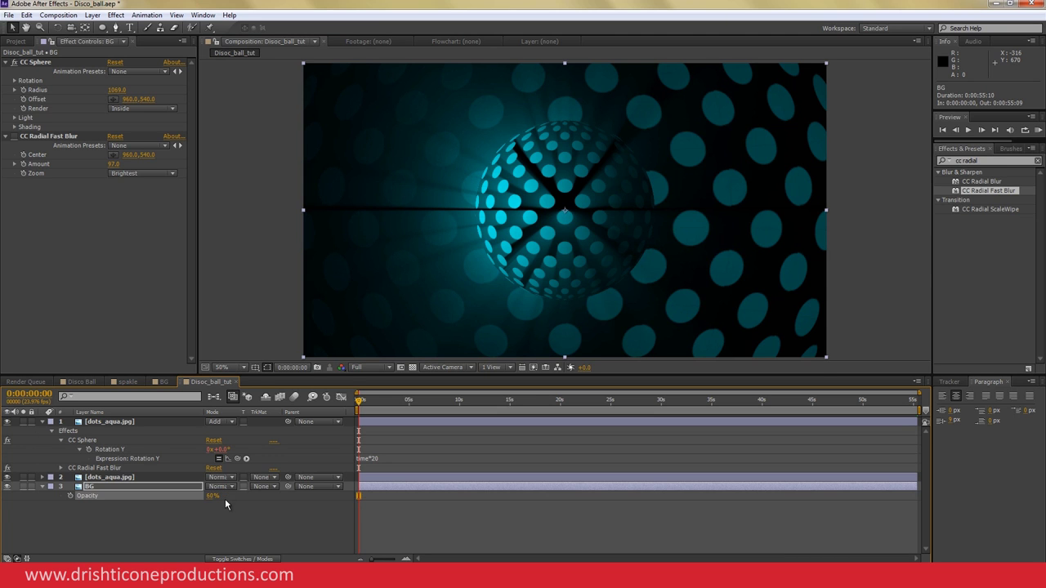
left_click(981, 160)
type("fast")
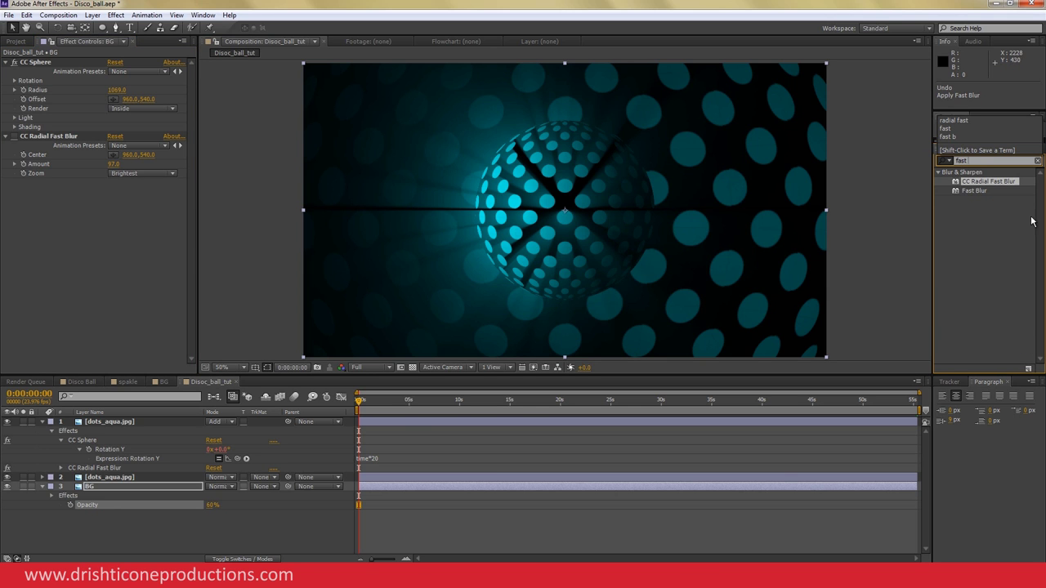
double_click(975, 190)
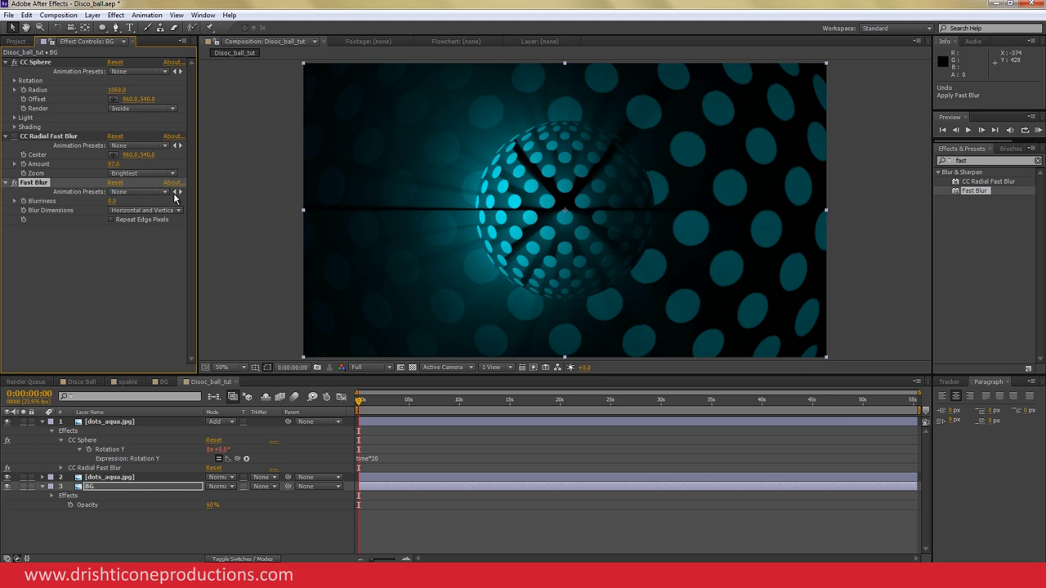
left_click_drag(112, 201, 124, 207)
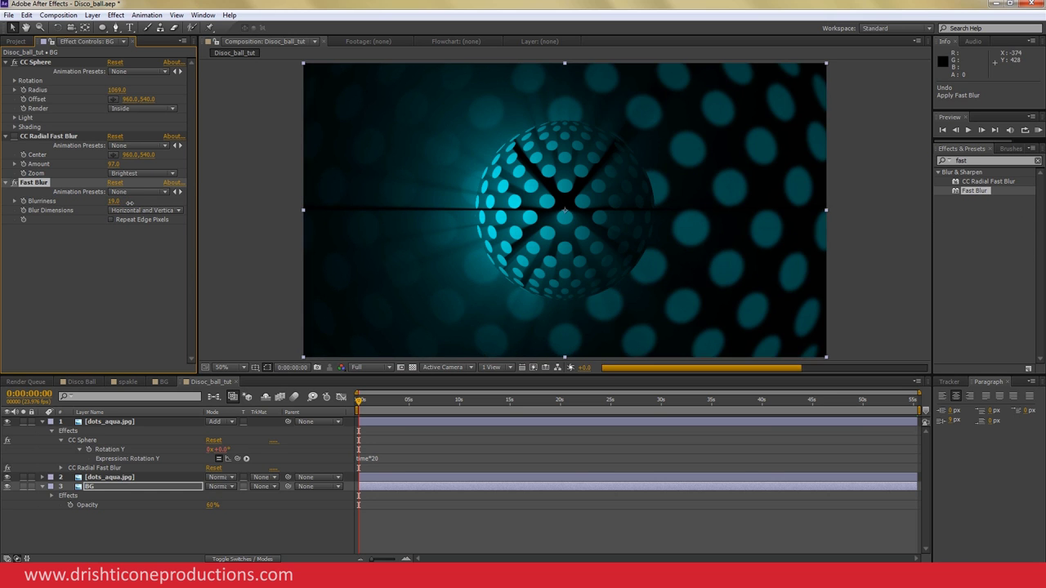
left_click(115, 201)
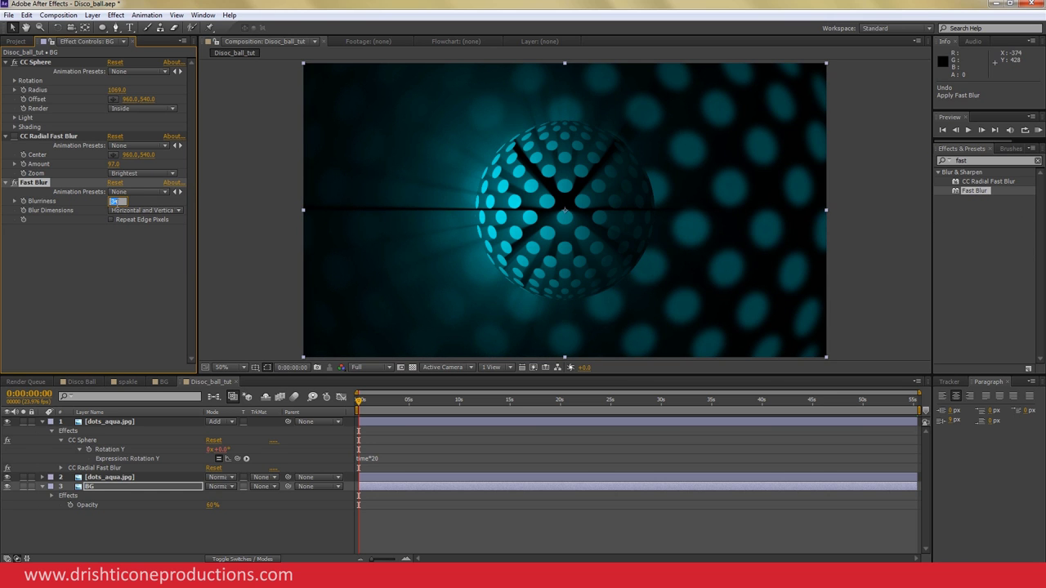
type("10")
key("Return")
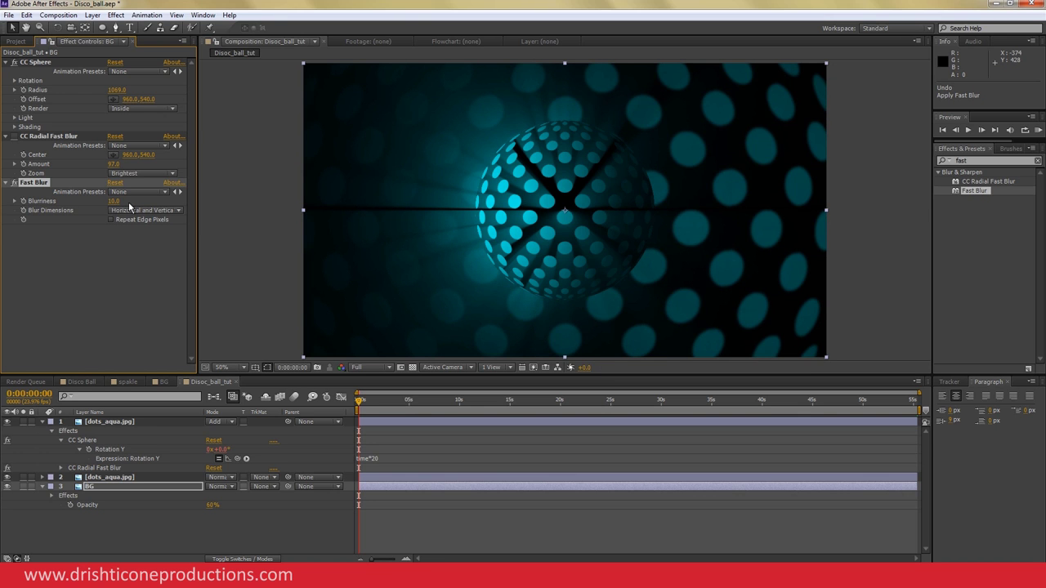
Lower the BG layer's opacity to 40% and scrub the timeline to check the spin.
left_click(212, 505)
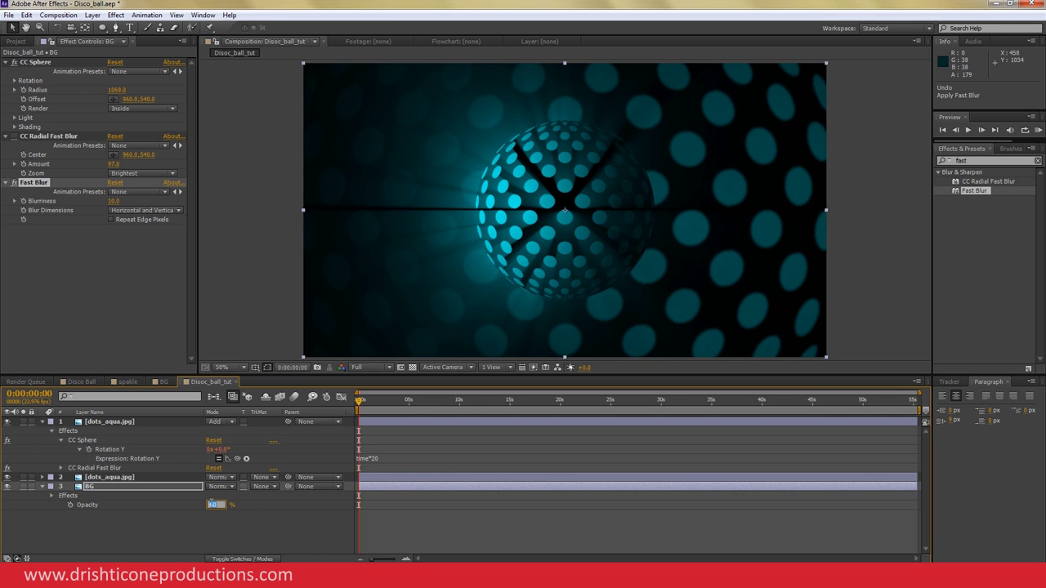
type("4")
key("Return")
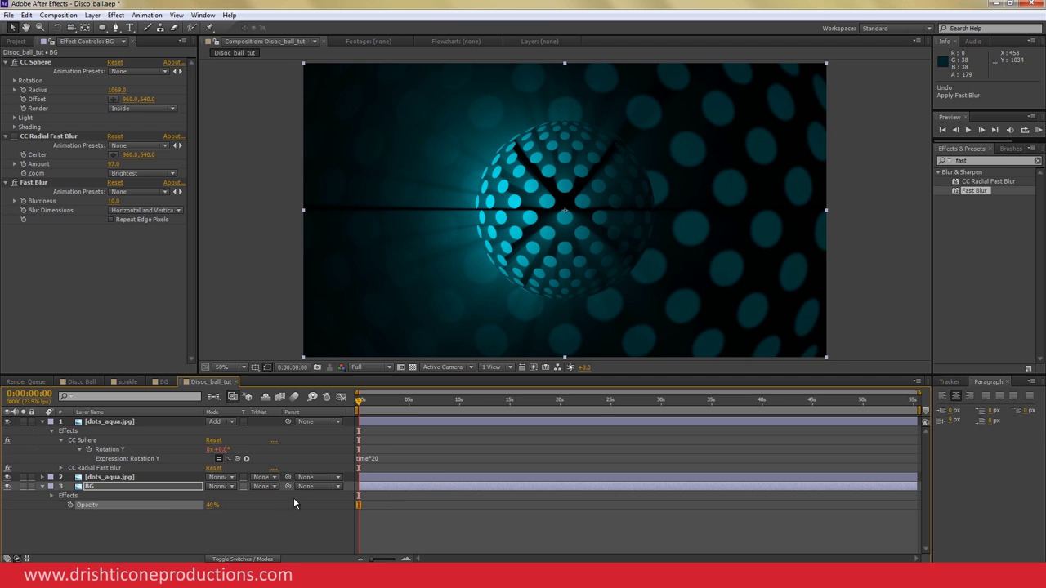
mouse_move(364, 402)
left_mouse_down()
mouse_move(383, 402)
mouse_move(359, 404)
left_mouse_up()
left_click(408, 523)
Preview the spinning ball animation, then switch to the Disco Ball Tutorial images folder.
key("space")
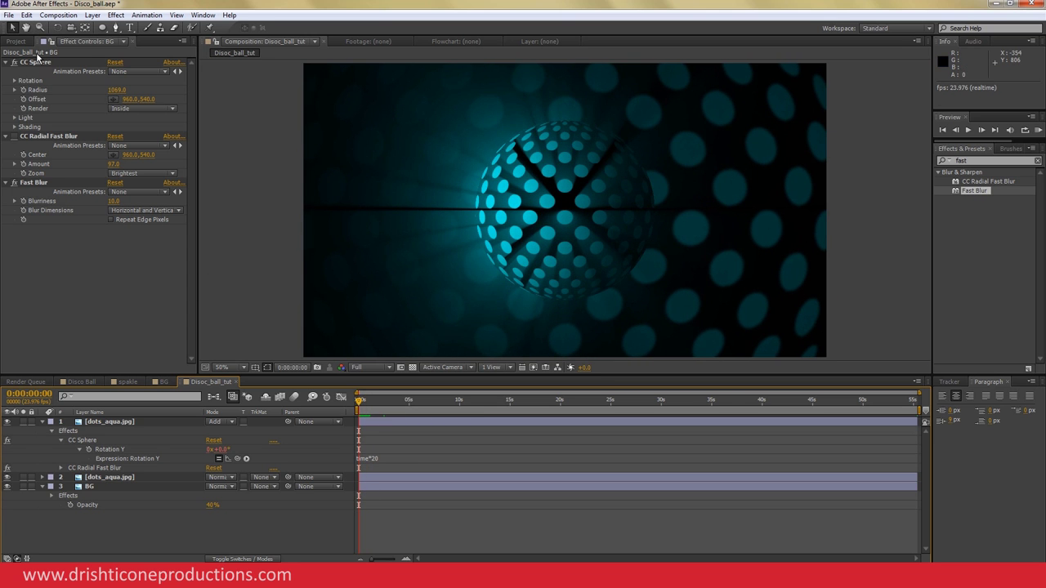
key("ctrl+0")
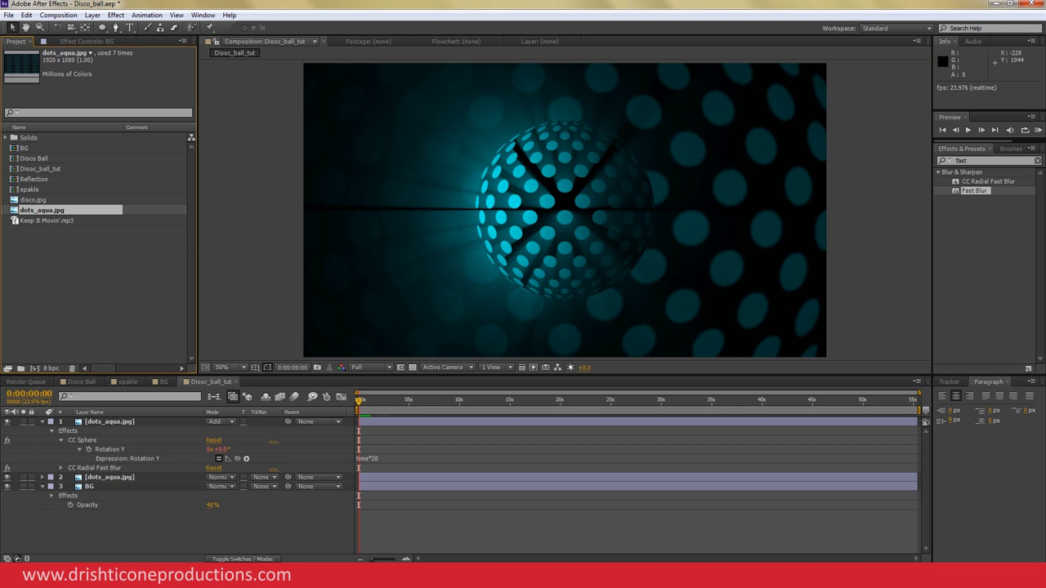
left_click(341, 526)
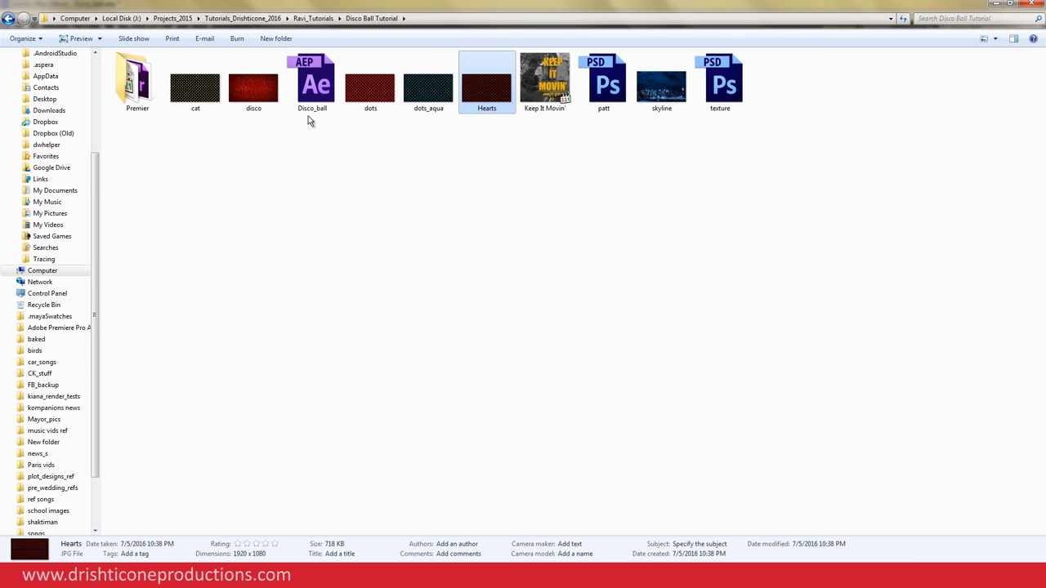
View the yellow cat pattern image in Photo Viewer, close it, and return to After Effects.
double_click(195, 88)
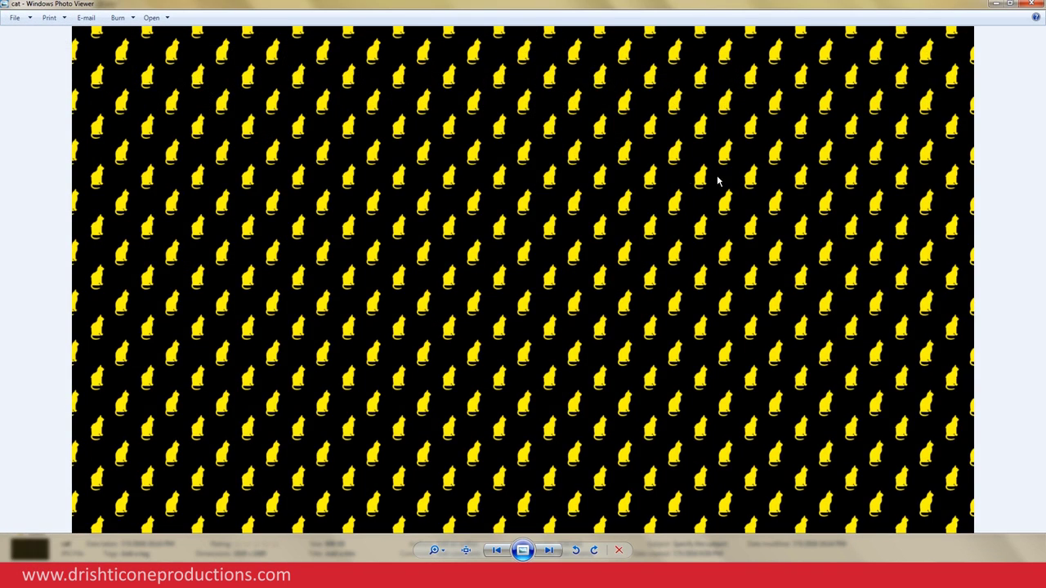
left_click(1036, 5)
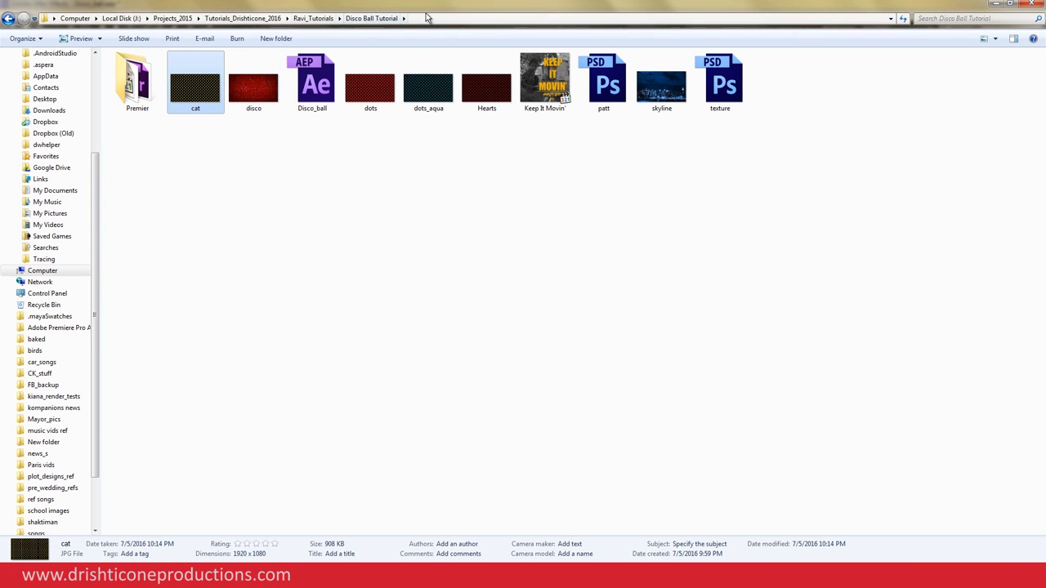
left_click(444, 18)
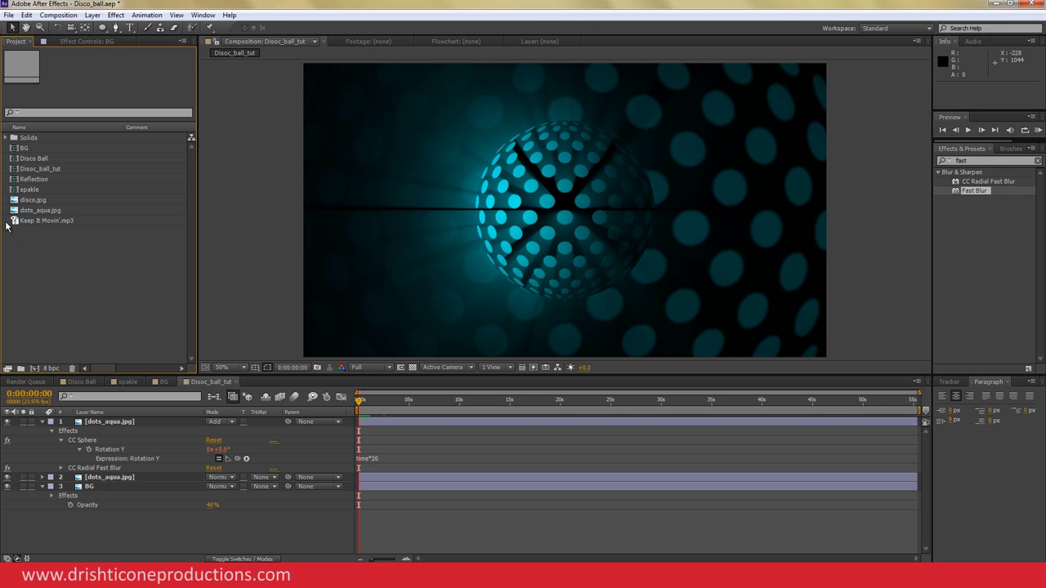
left_click(23, 211)
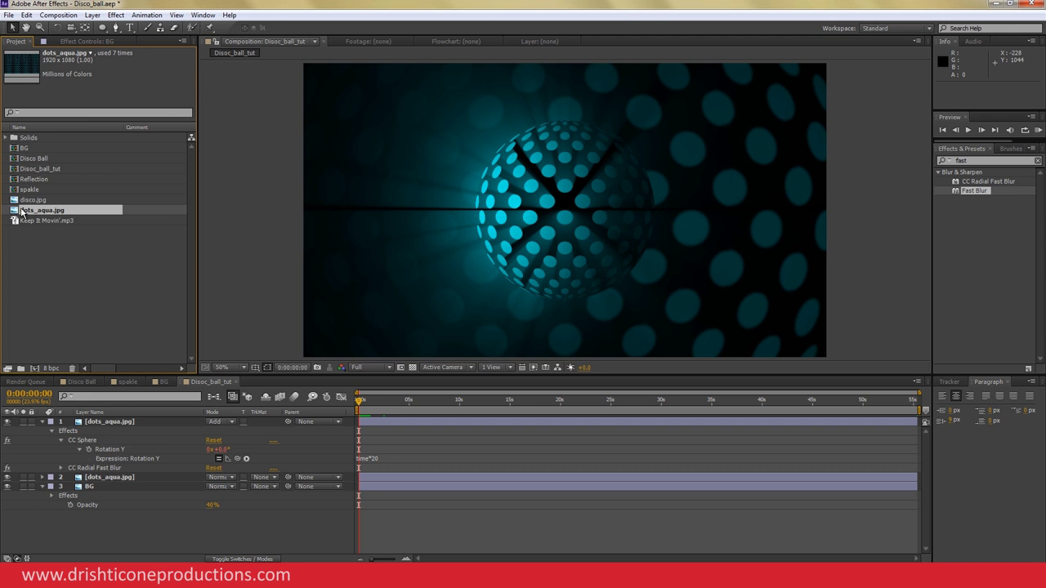
Replace the dots_aqua.jpg footage with cat.jpg and scrub to see the yellow cat patterns.
right_click(23, 212)
mouse_move(91, 289)
left_click(201, 290)
left_click(147, 81)
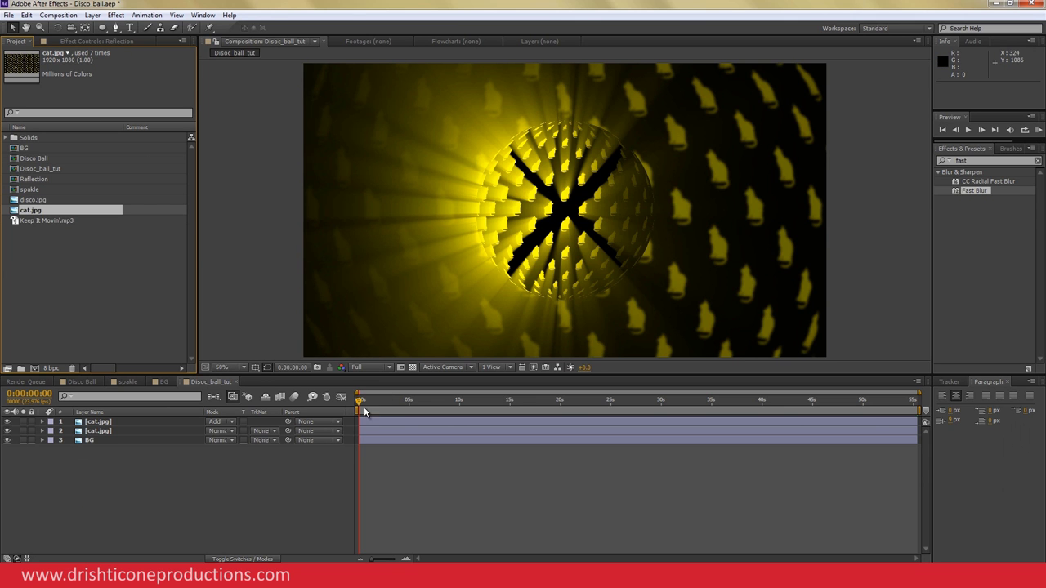
left_click_drag(374, 402, 419, 404)
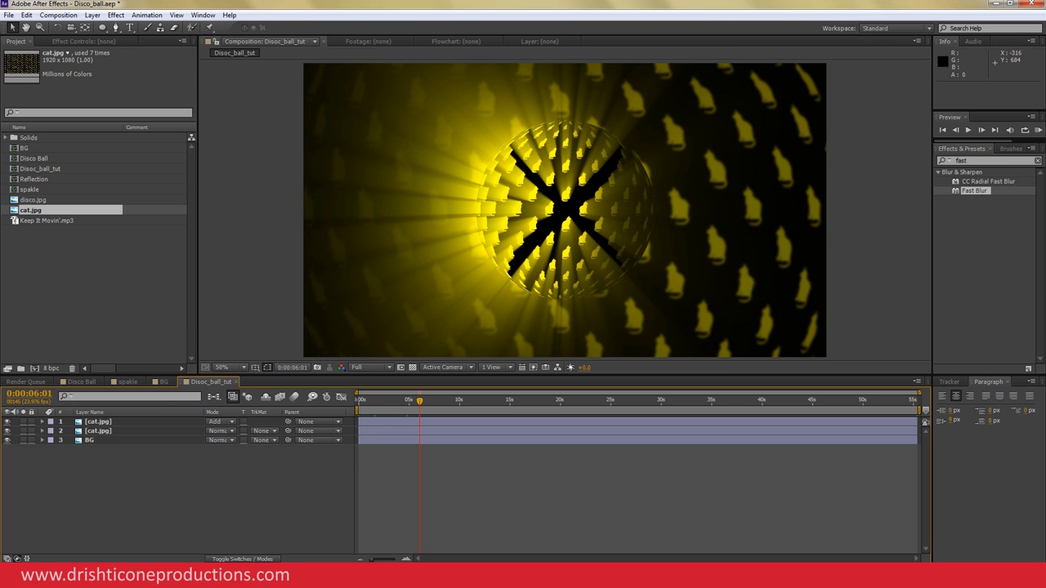
View the red Hearts image in Photo Viewer, close it, and return to After Effects.
left_click(302, 564)
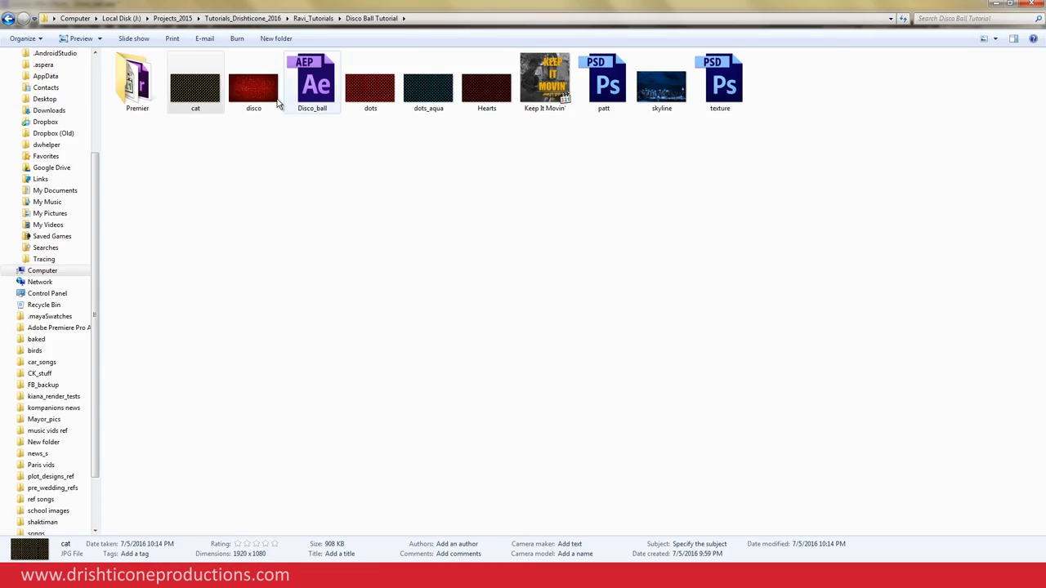
double_click(490, 88)
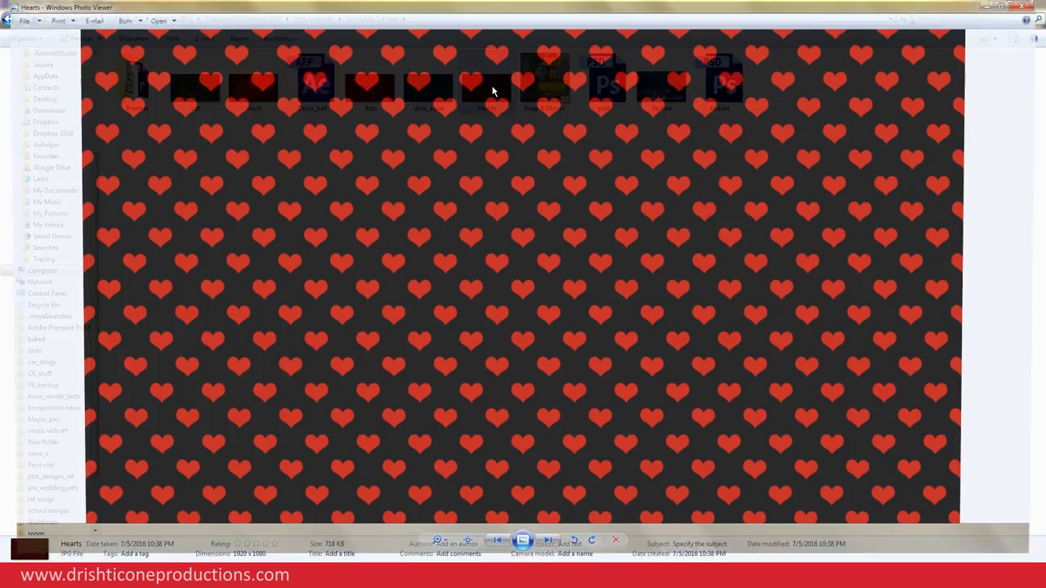
left_click(1032, 4)
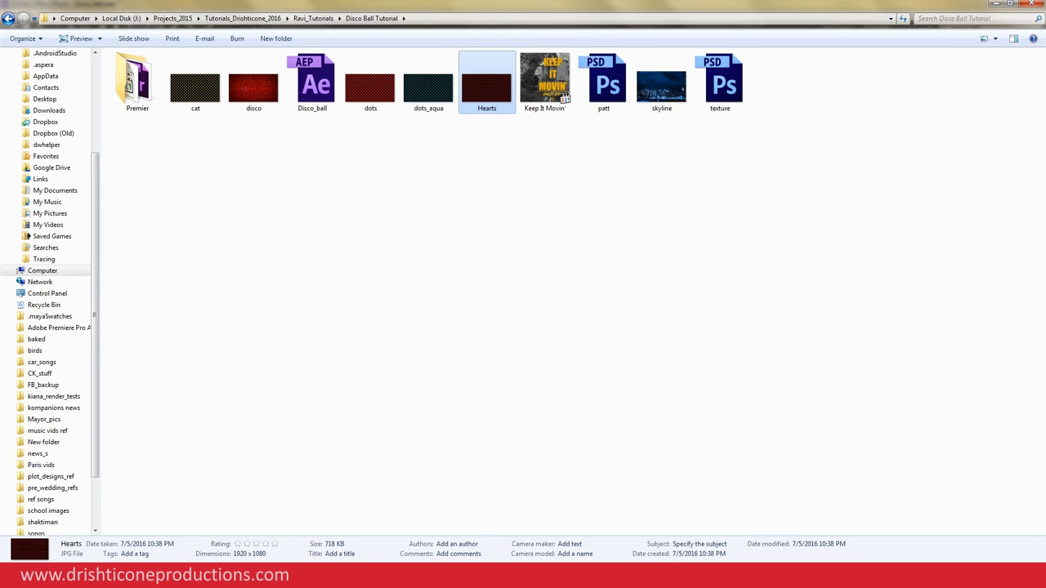
key("alt+Tab")
right_click(31, 210)
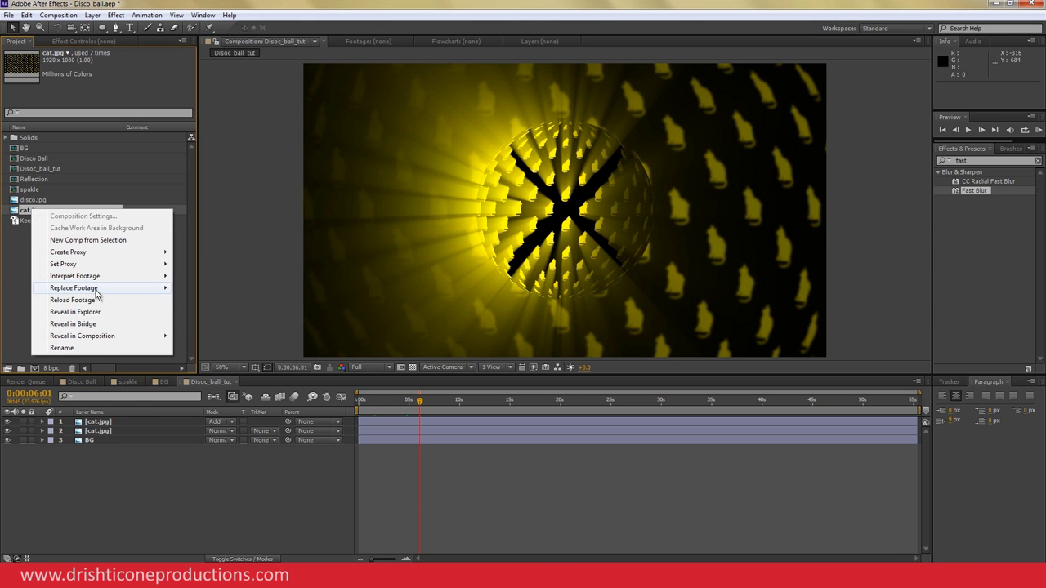
Replace the cat.jpg footage with Hearts and preview the red ball from about 8 seconds.
mouse_move(98, 290)
left_click(220, 288)
double_click(430, 110)
left_click(441, 404)
key("space")
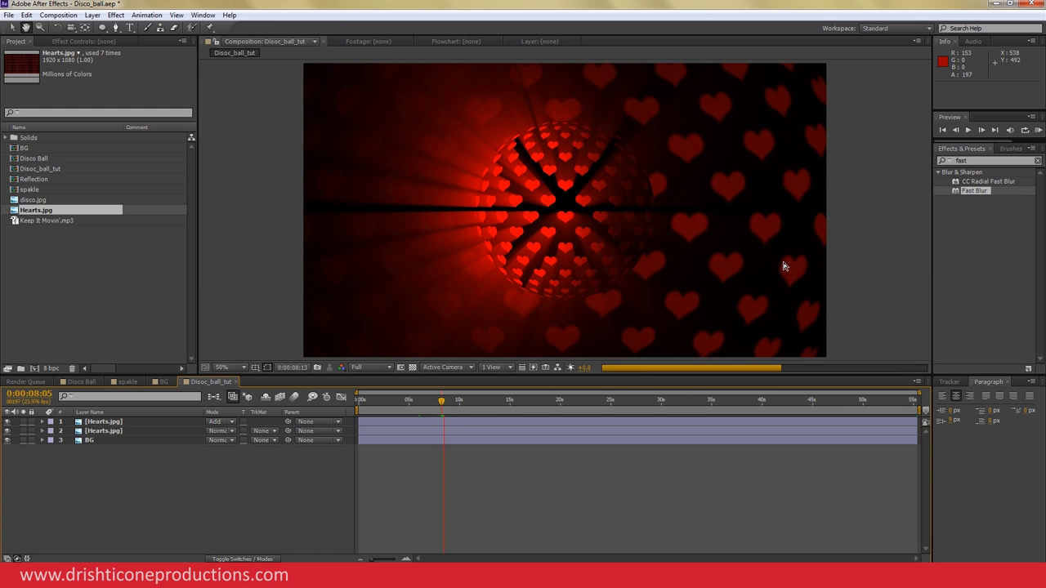
key("space")
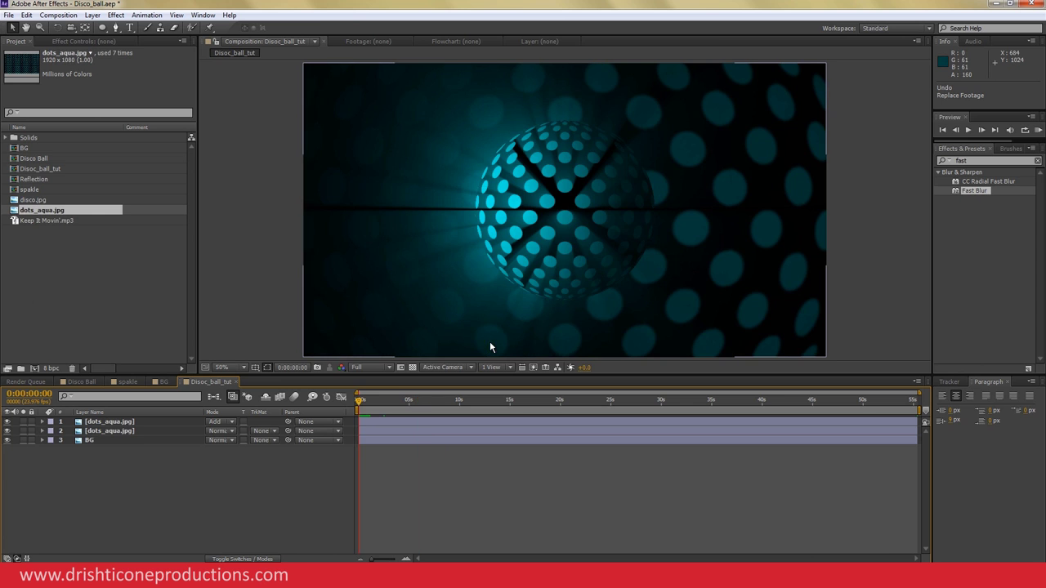
Switch to the Disco Ball composition and move the current time to about 2 seconds.
left_click(82, 381)
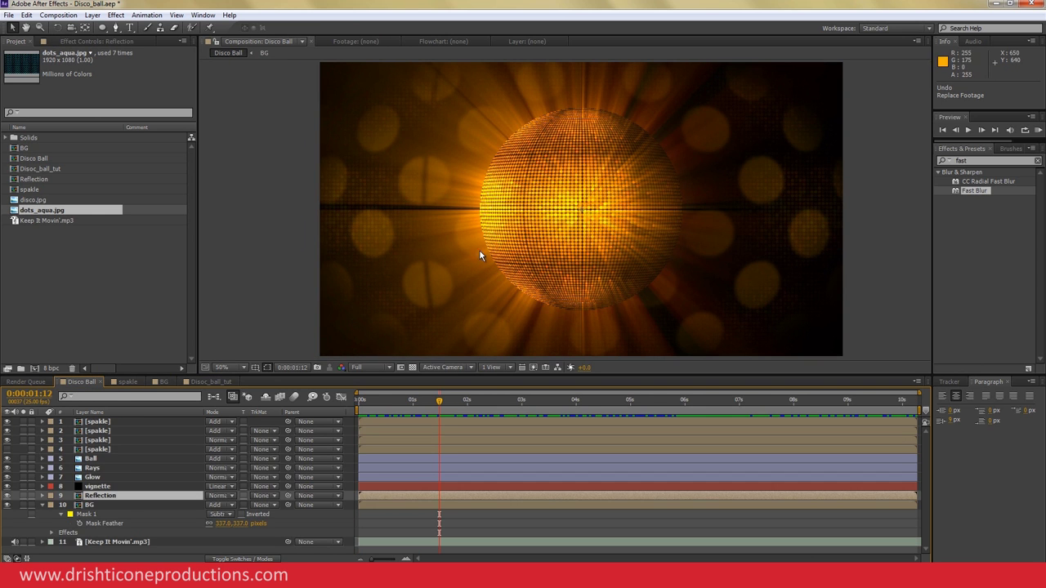
left_click_drag(448, 403, 468, 410)
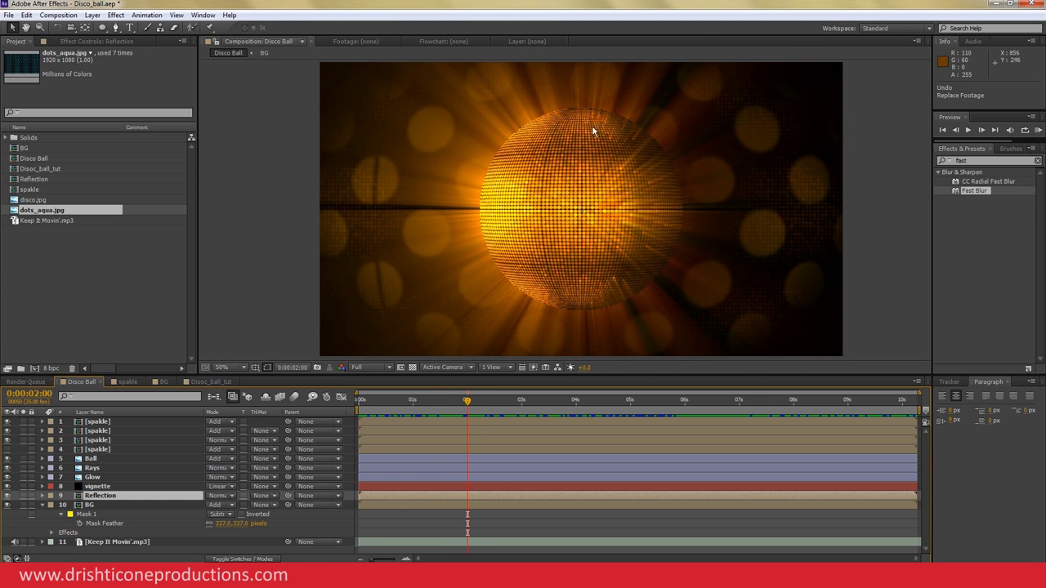
left_click_drag(468, 402, 478, 421)
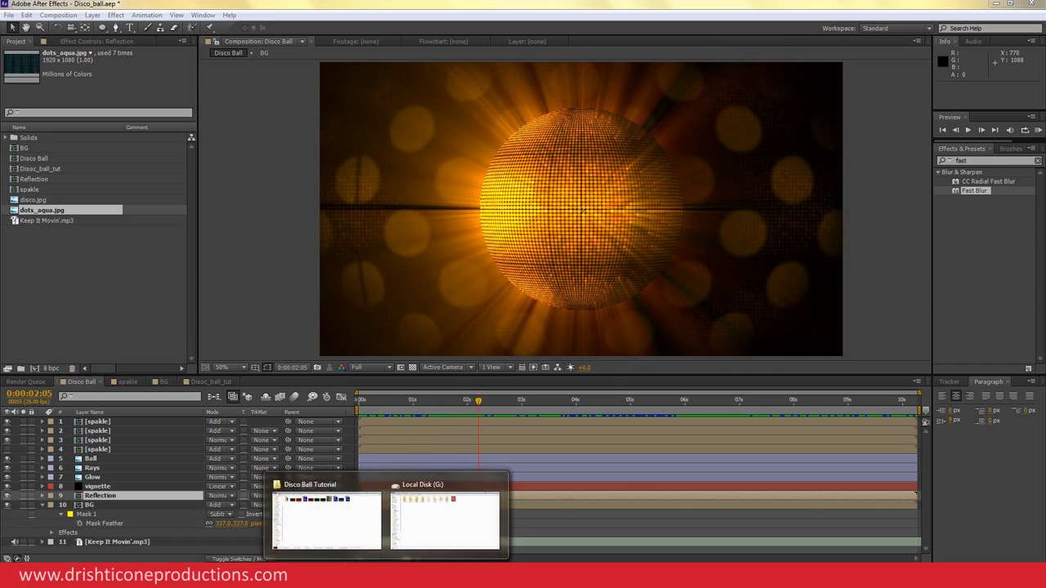
View the red disco dots image, close it, and set the Disco Ball time near 2 seconds.
left_click(327, 490)
double_click(263, 104)
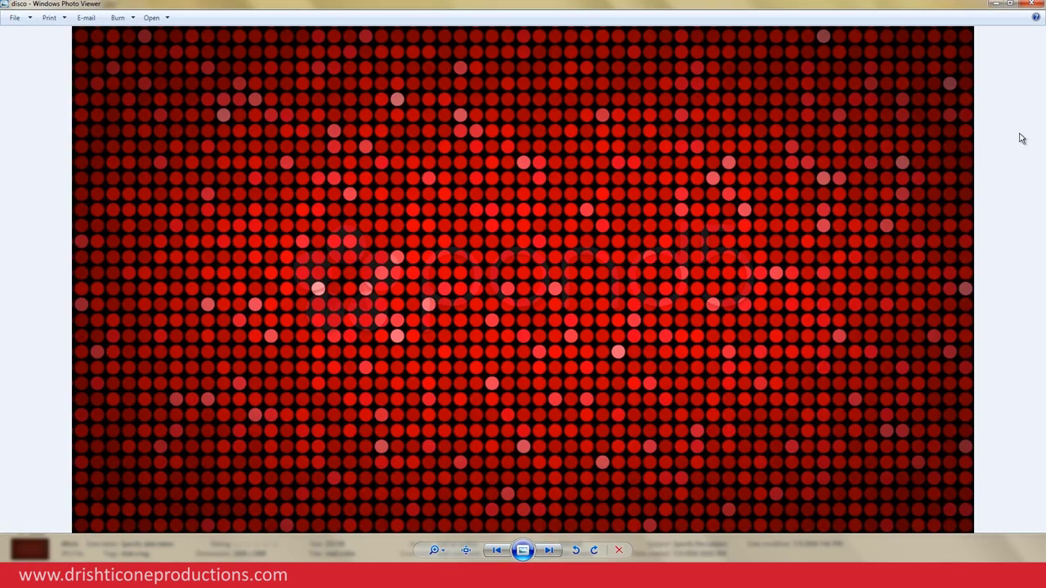
left_click(1031, 3)
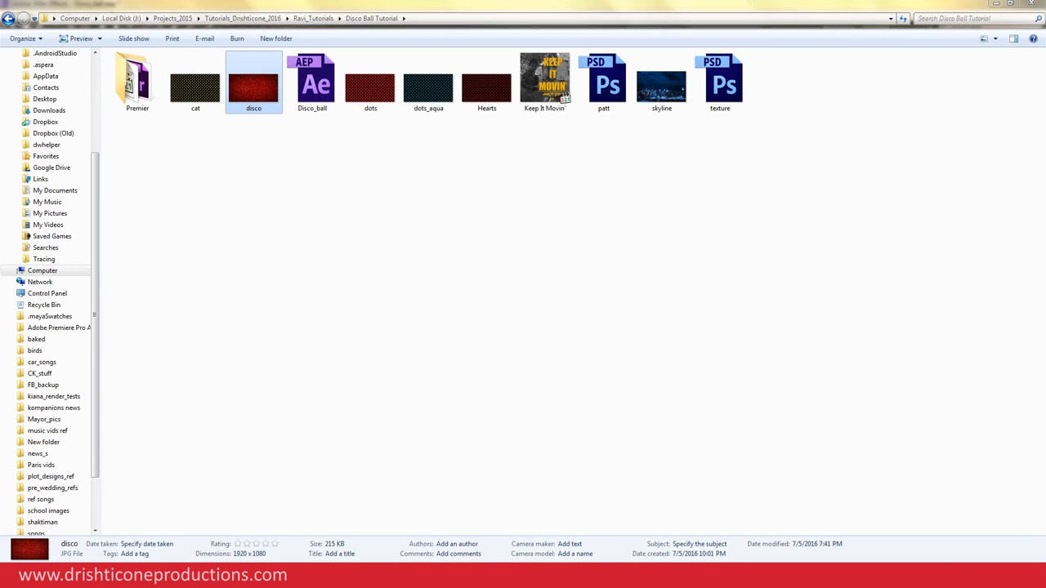
key("alt+Tab")
left_click_drag(486, 400, 425, 401)
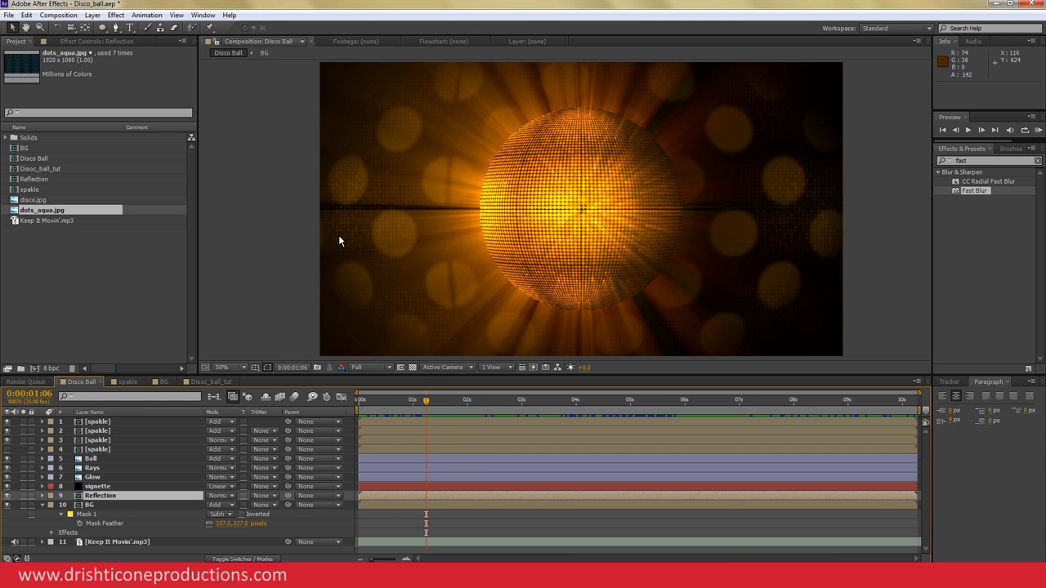
mouse_move(432, 401)
left_mouse_down()
mouse_move(529, 426)
mouse_move(498, 426)
left_mouse_up()
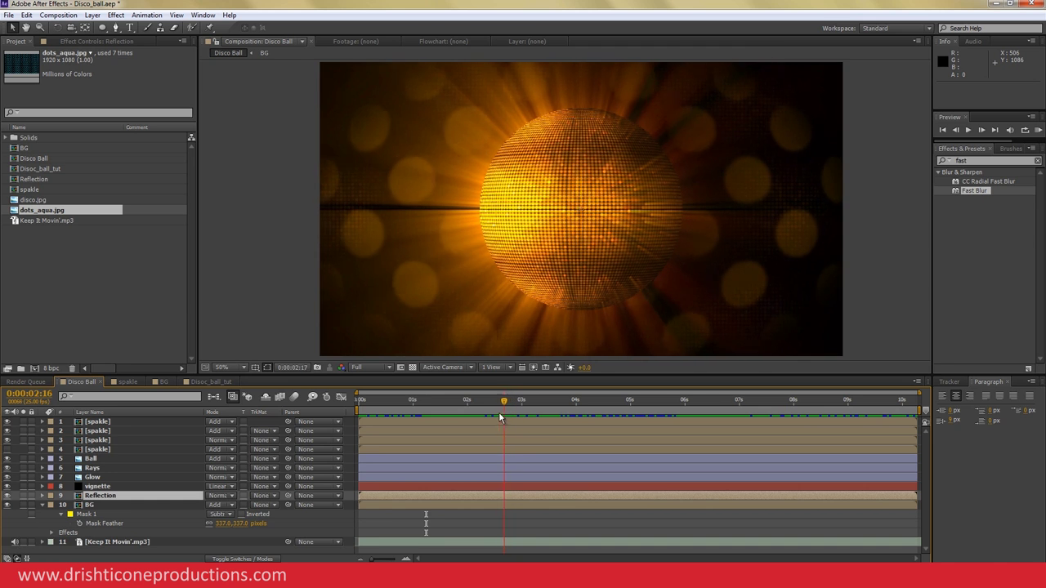
left_click(9, 423)
left_click(9, 422)
left_click(9, 422)
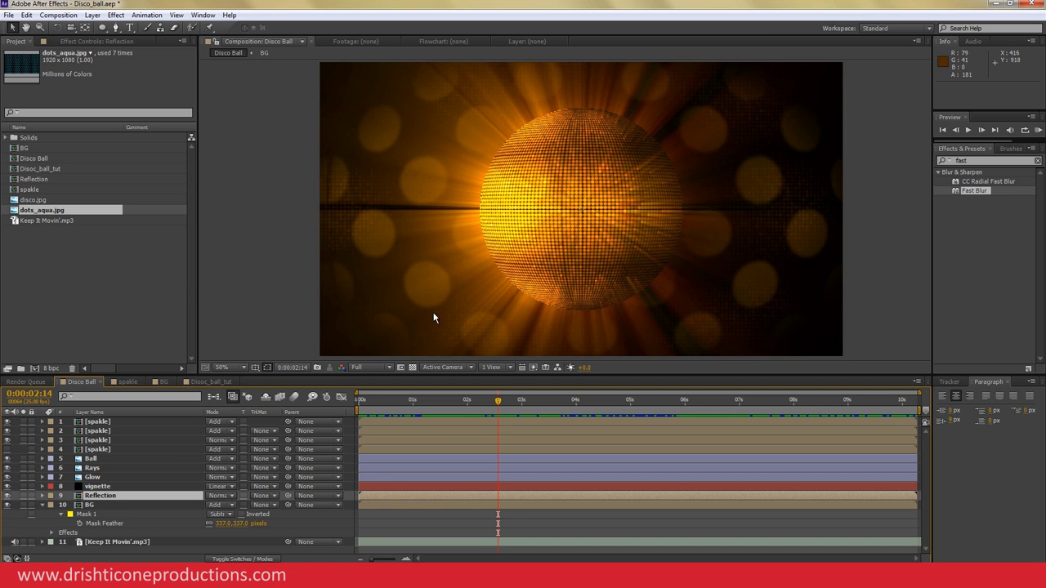
left_click(9, 421)
left_click(9, 422)
mouse_move(517, 400)
left_mouse_down()
mouse_move(533, 419)
mouse_move(518, 419)
left_mouse_up()
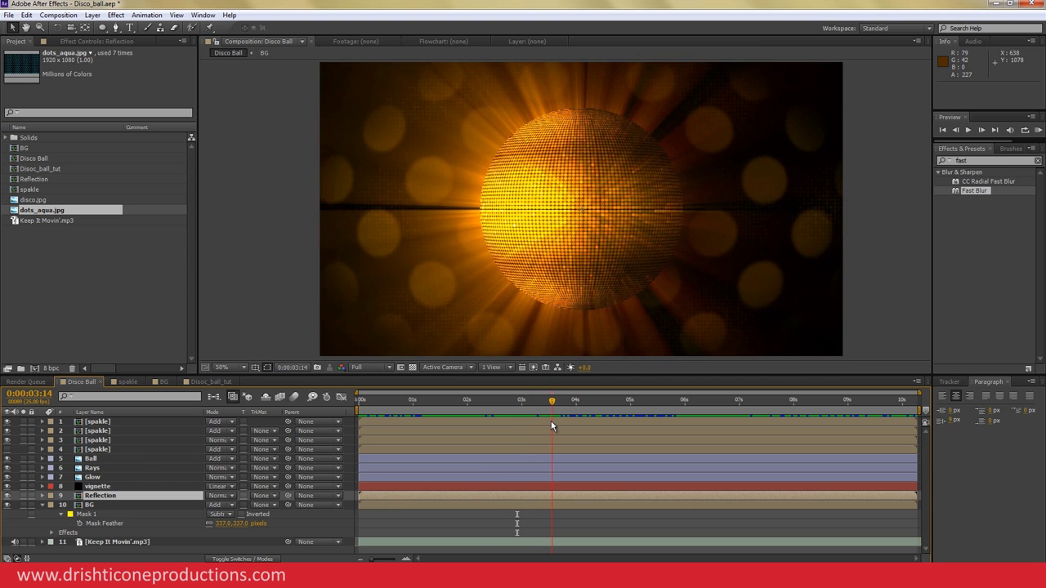
left_click(200, 382)
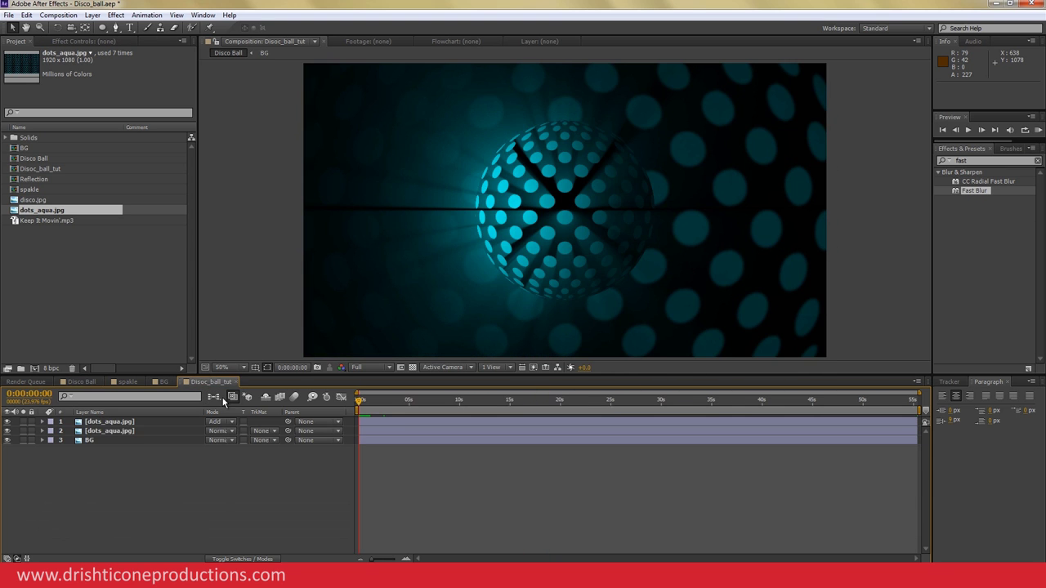
left_click_drag(985, 187, 500, 115)
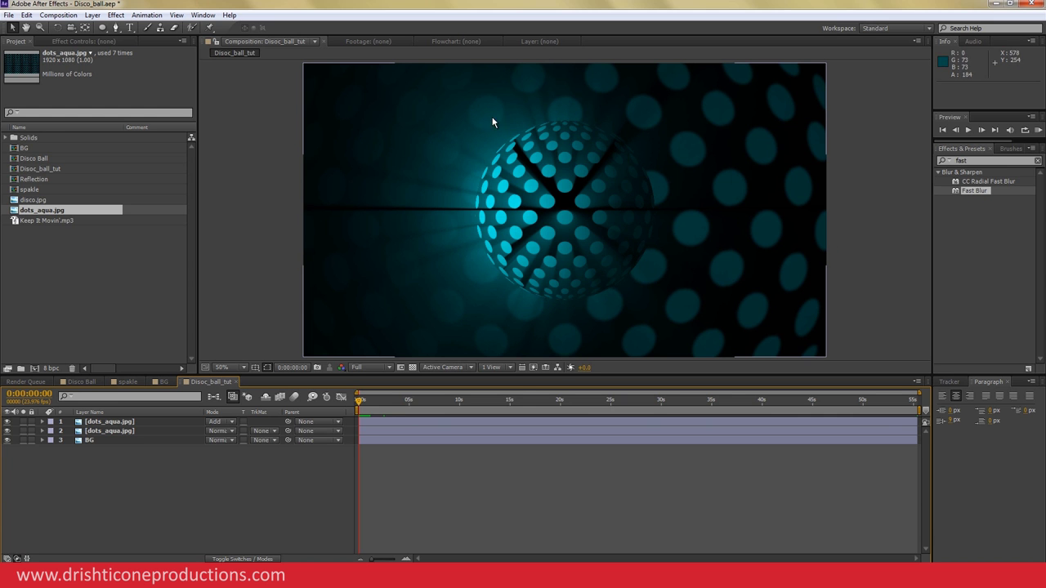
left_click(80, 382)
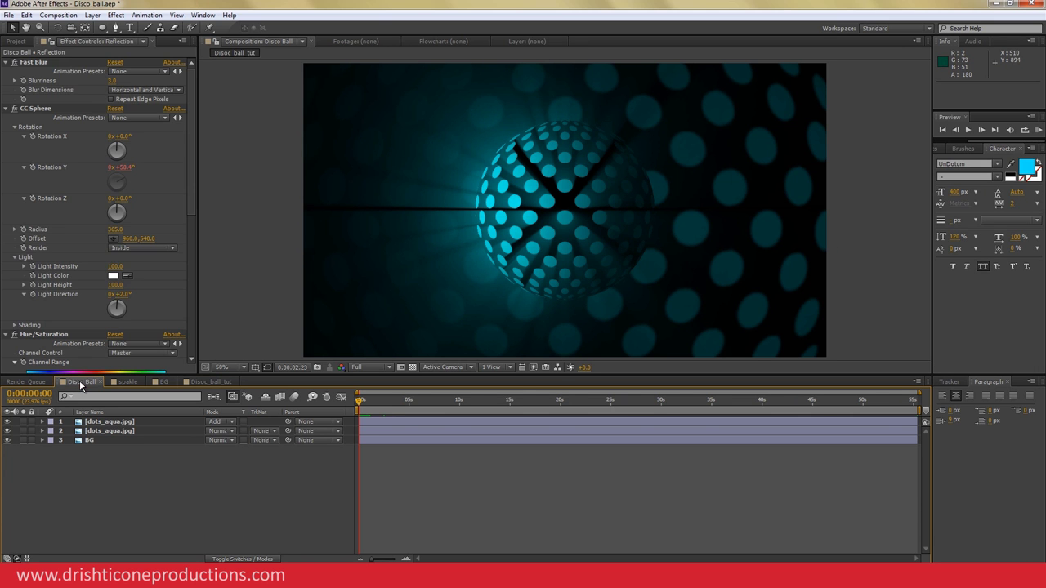
left_click(494, 397)
left_click_drag(496, 398, 523, 400)
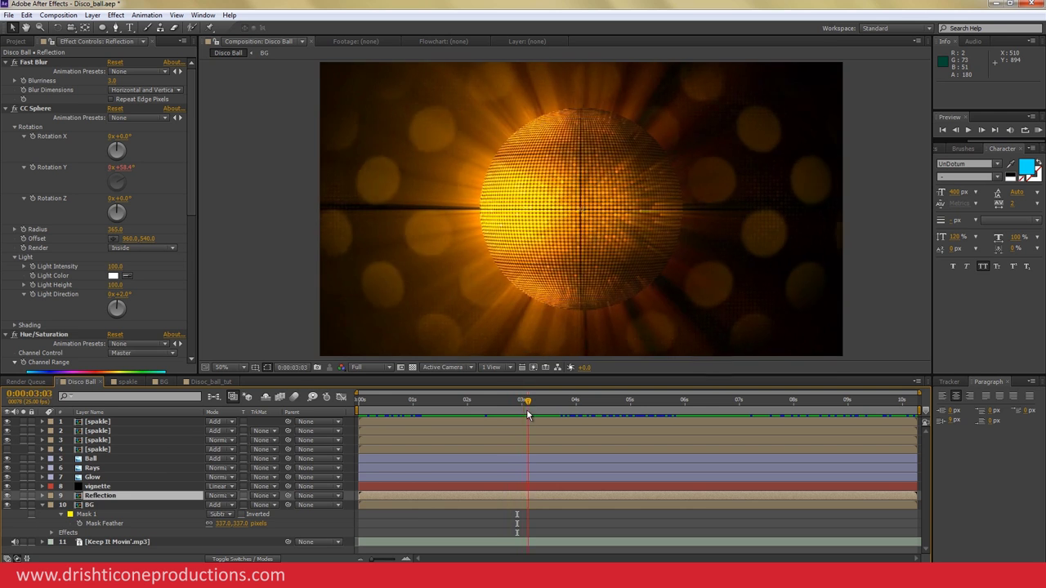
left_click(15, 41)
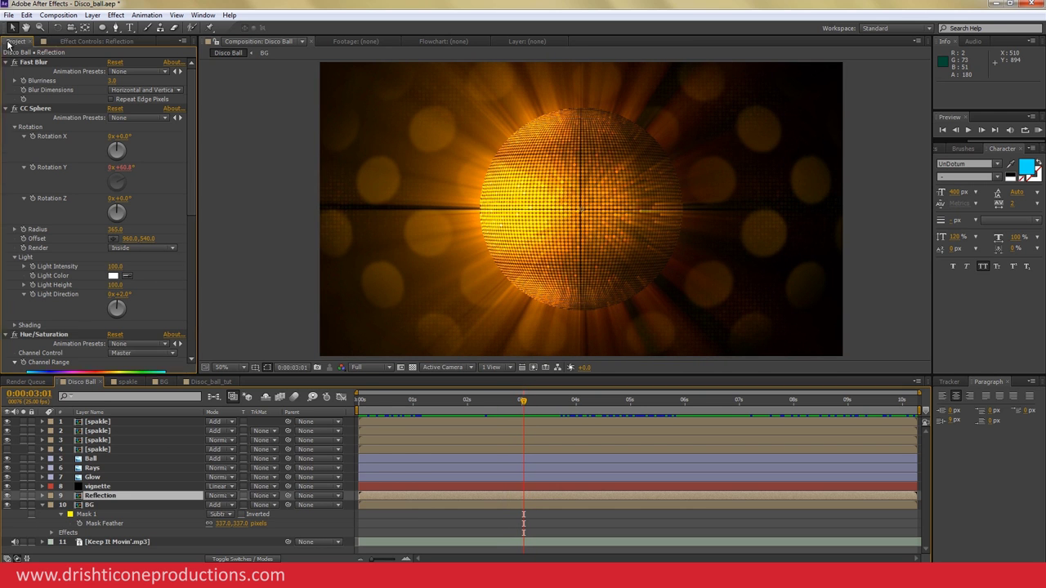
right_click(70, 263)
left_click(90, 270)
type("Logo_fx")
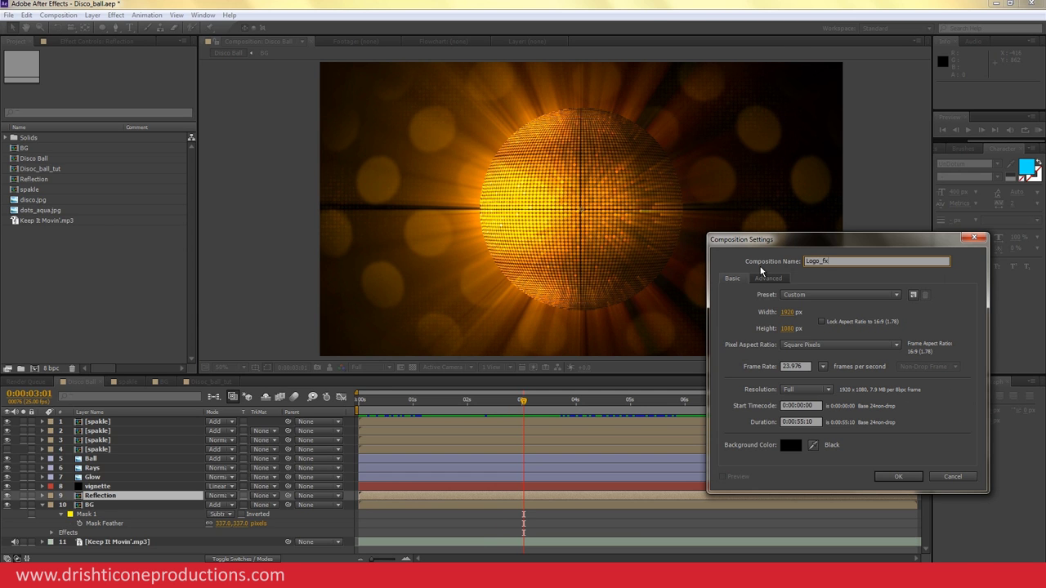
Create the Logo_fx comp, add skyline.jpg as a layer, and stretch it to fill the frame.
key("Return")
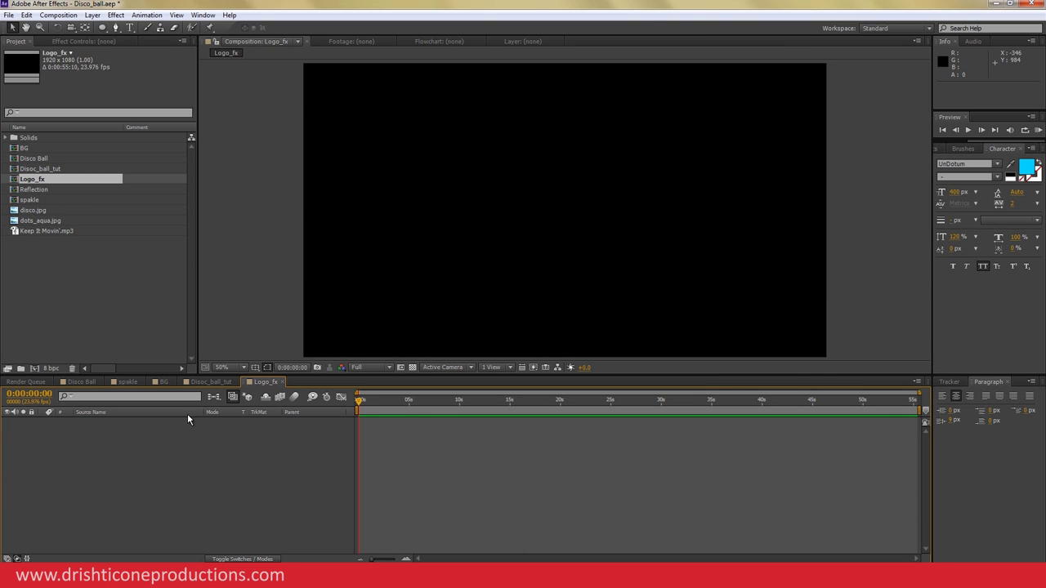
mouse_move(388, 574)
left_click(315, 522)
mouse_move(654, 112)
left_mouse_down()
mouse_move(615, 368)
mouse_move(85, 290)
left_mouse_up()
left_click_drag(43, 232, 117, 468)
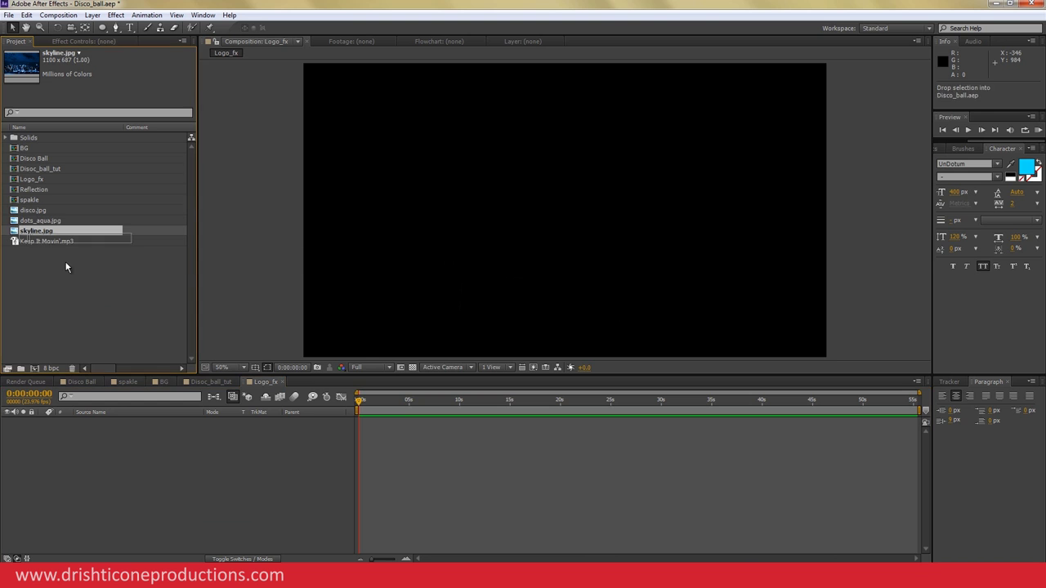
key("ctrl+alt+f")
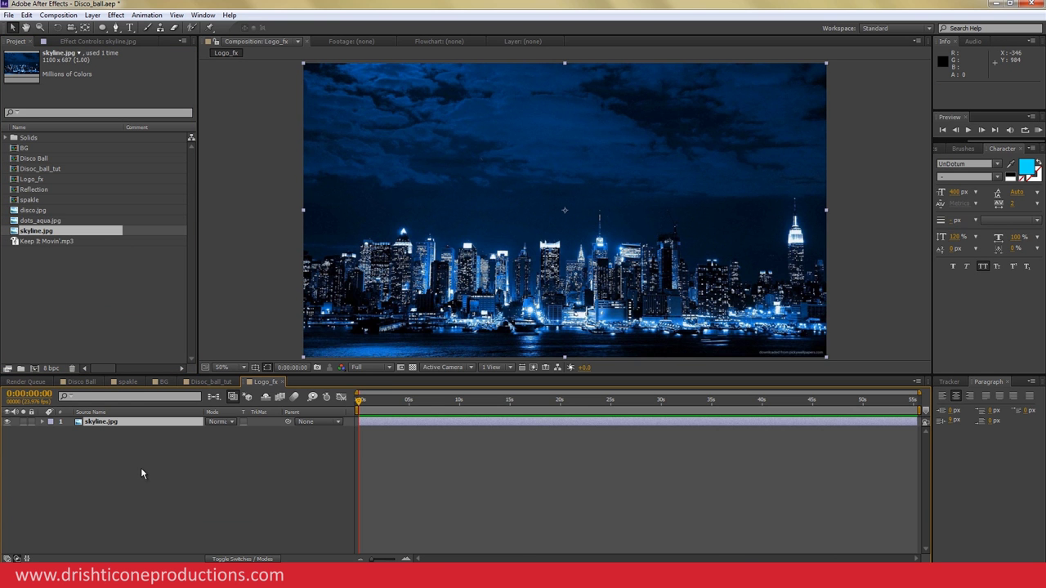
right_click(207, 461)
right_click(131, 454)
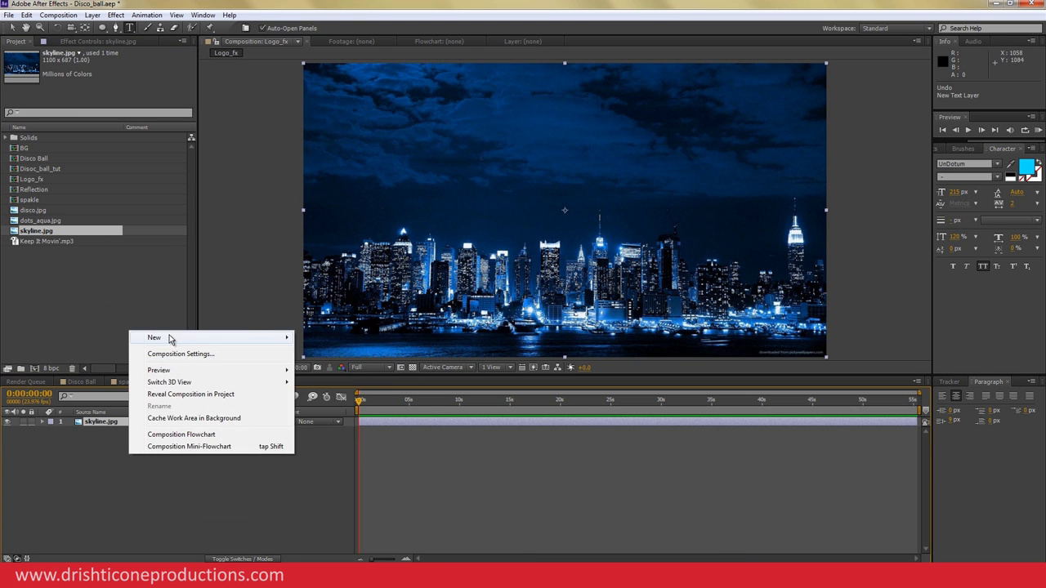
Add a text layer reading 'COOL TEXT' in cyan above the skyline.
mouse_move(167, 337)
left_click(327, 355)
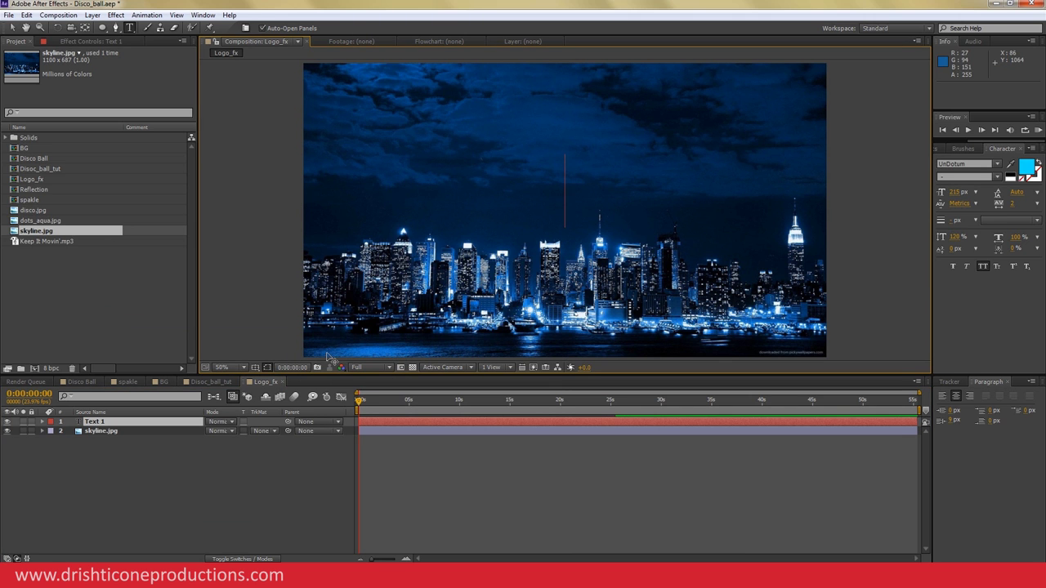
type("COOL TEXT")
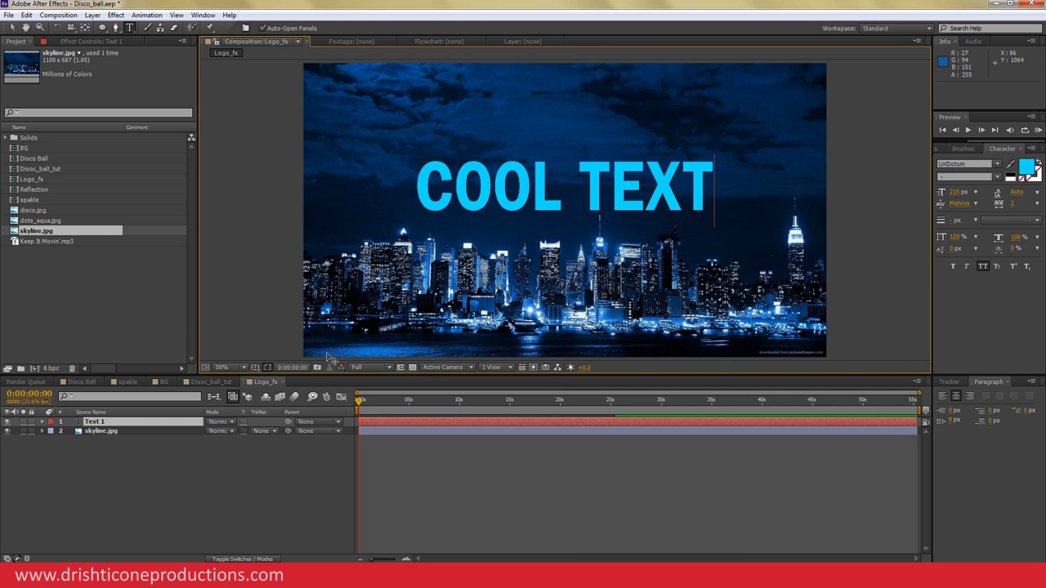
left_click(163, 424)
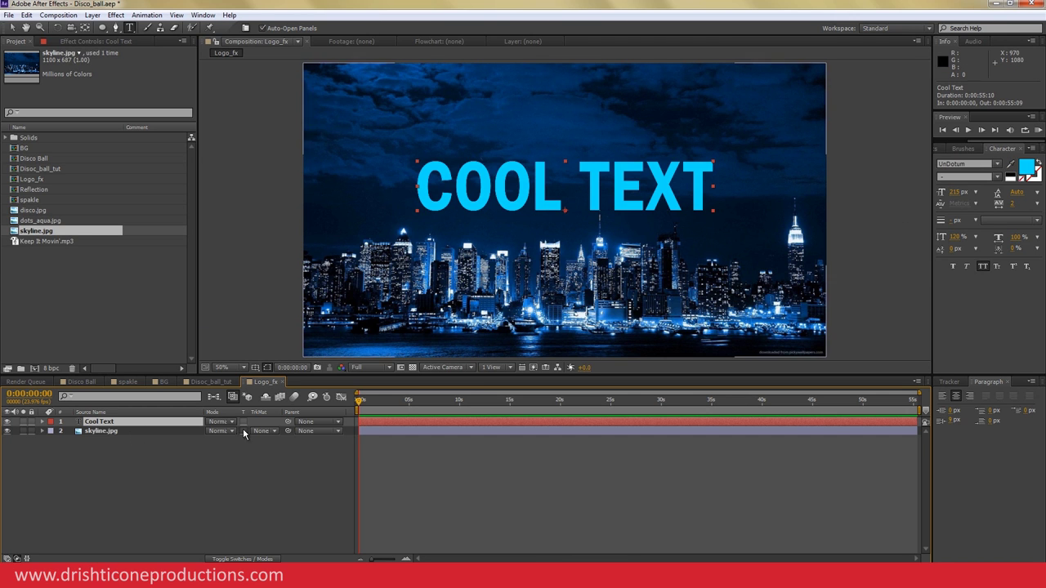
Duplicate the Cool Text layer and select the lower copy.
key("ctrl+d")
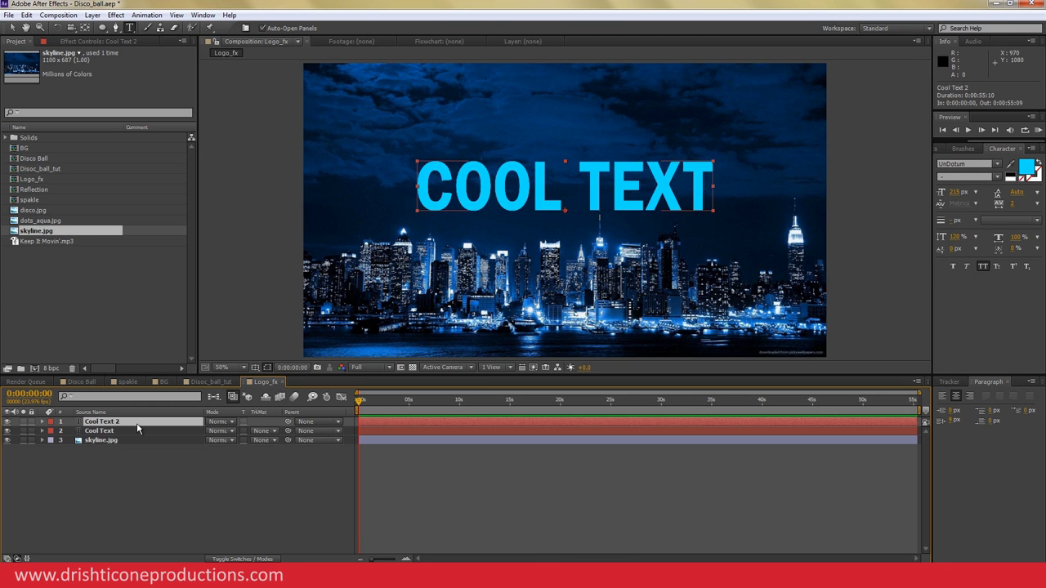
left_click(104, 432)
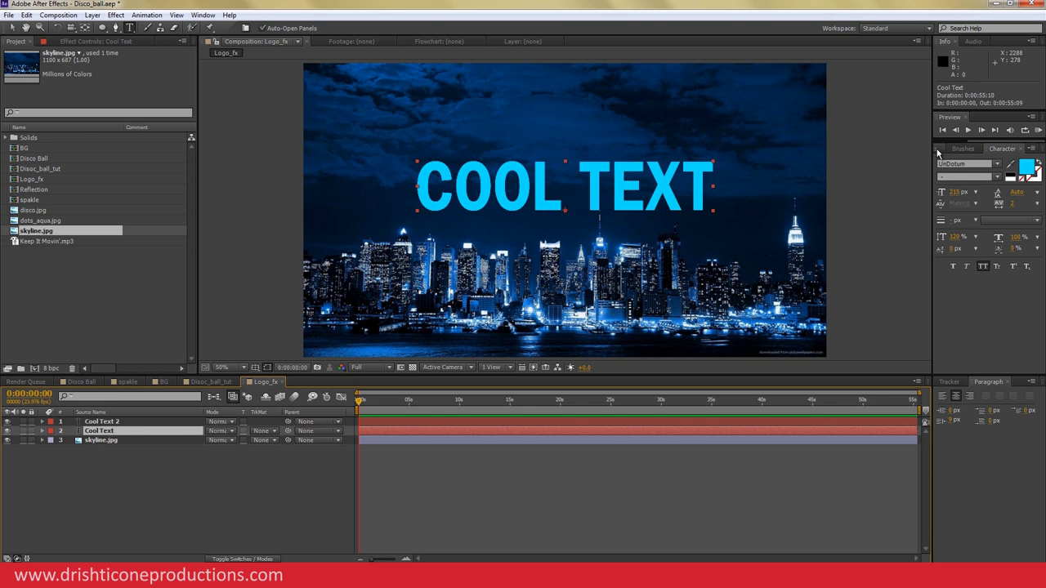
left_click(938, 151)
Apply CC Radial Fast Blur (Amount 98, Zoom Brightest) to the lower Cool Text and lower its opacity to 58%.
double_click(982, 185)
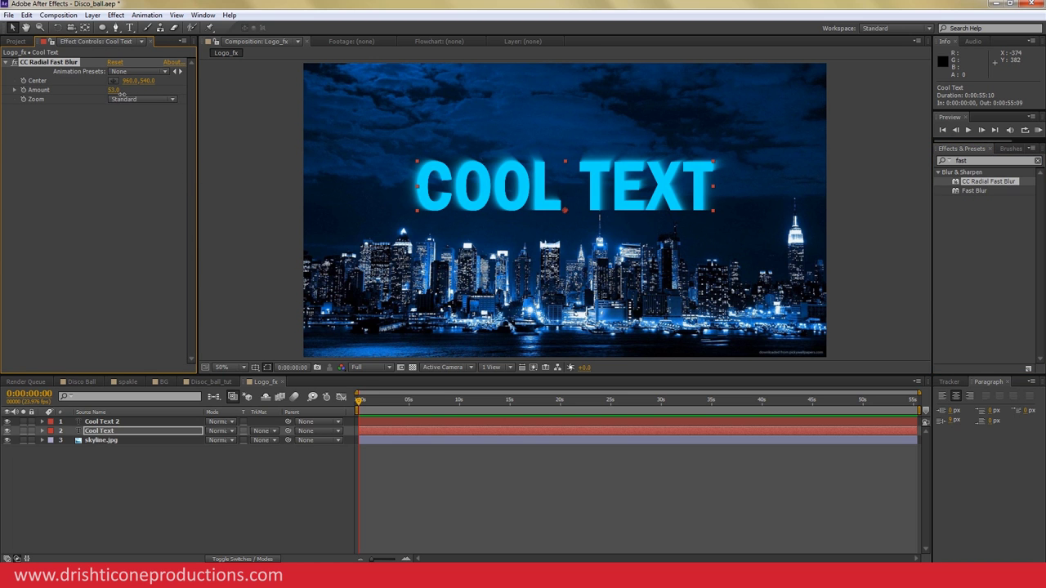
left_click_drag(129, 97, 143, 95)
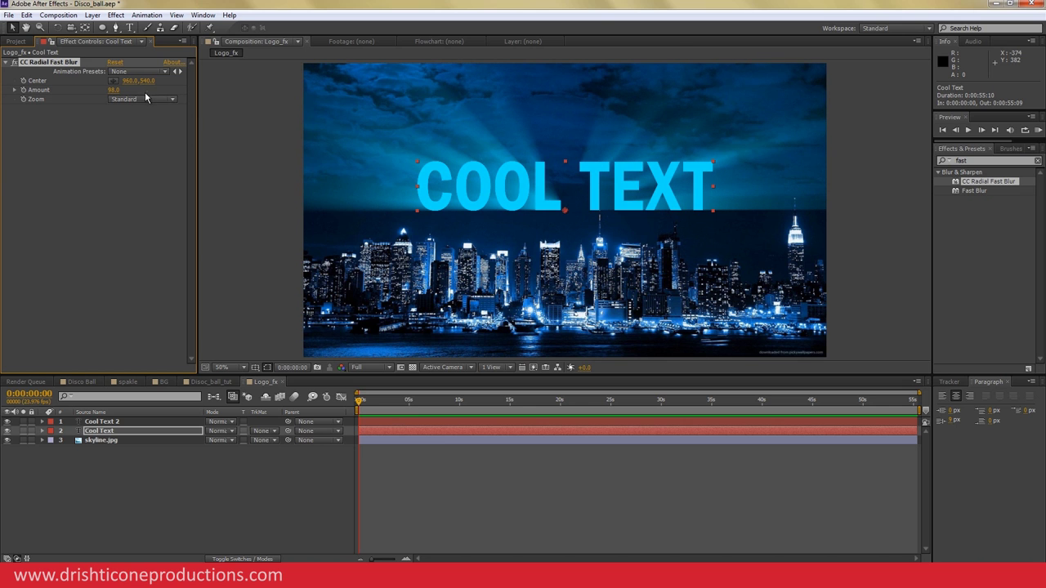
left_click(139, 99)
left_click(138, 123)
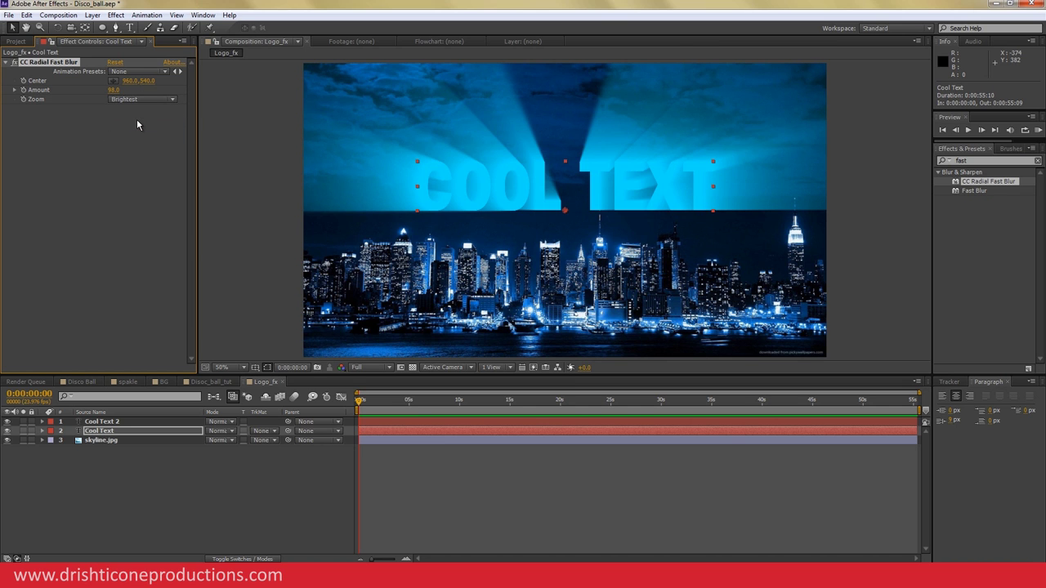
left_click(145, 99)
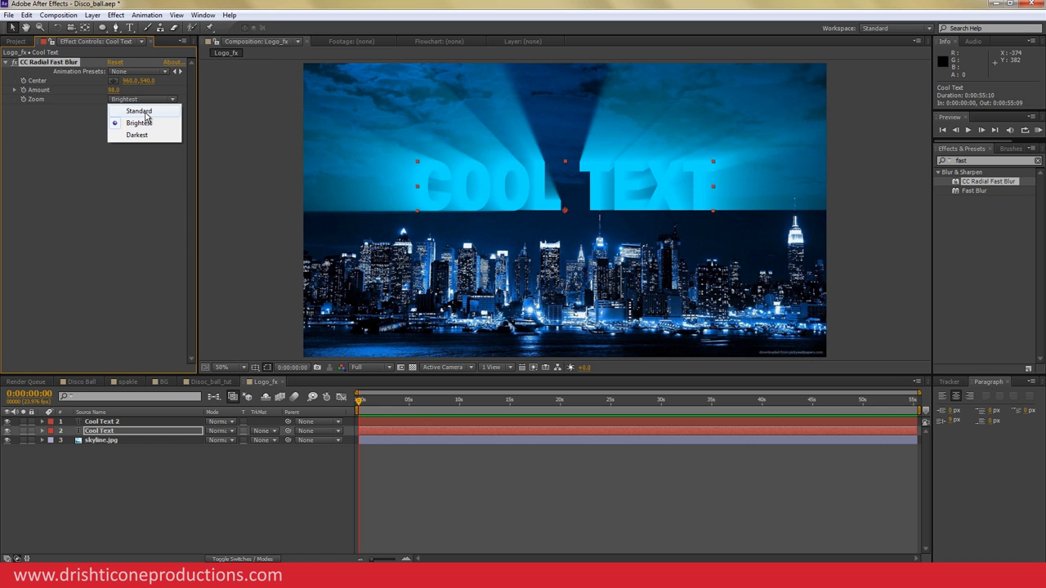
left_click(143, 112)
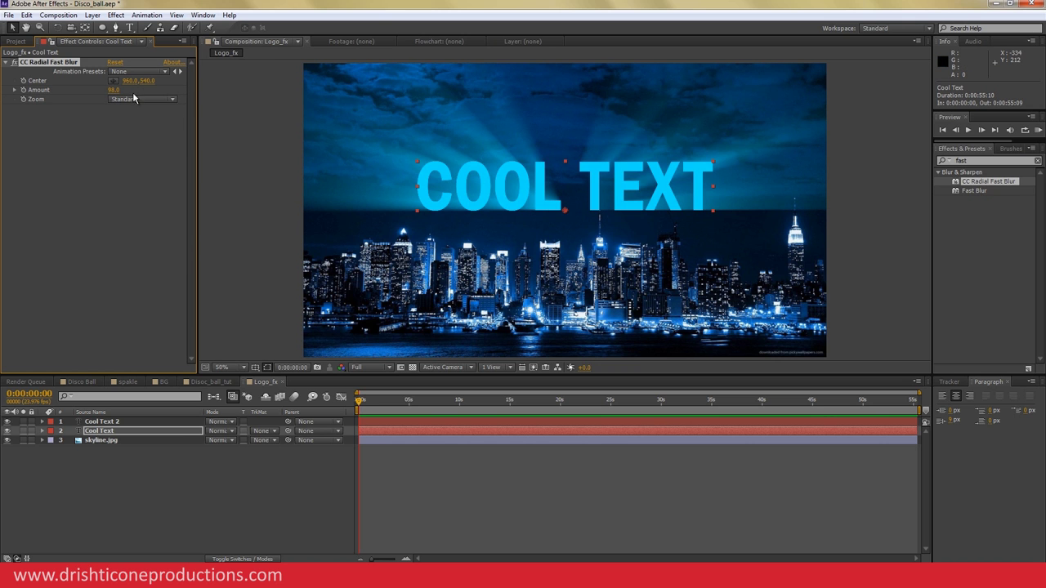
left_click(139, 99)
left_click(140, 124)
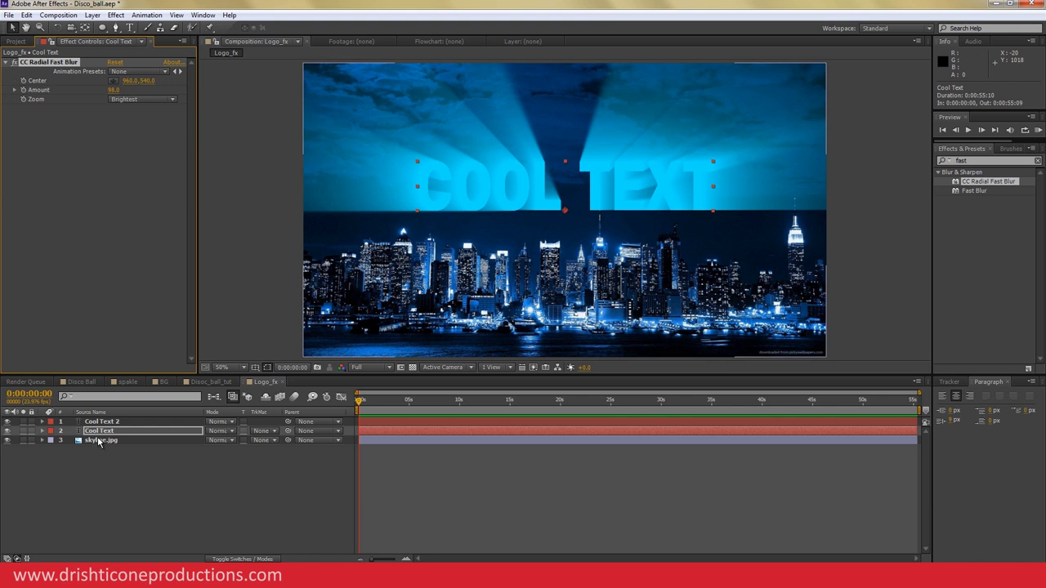
key("t")
left_click_drag(212, 439, 183, 432)
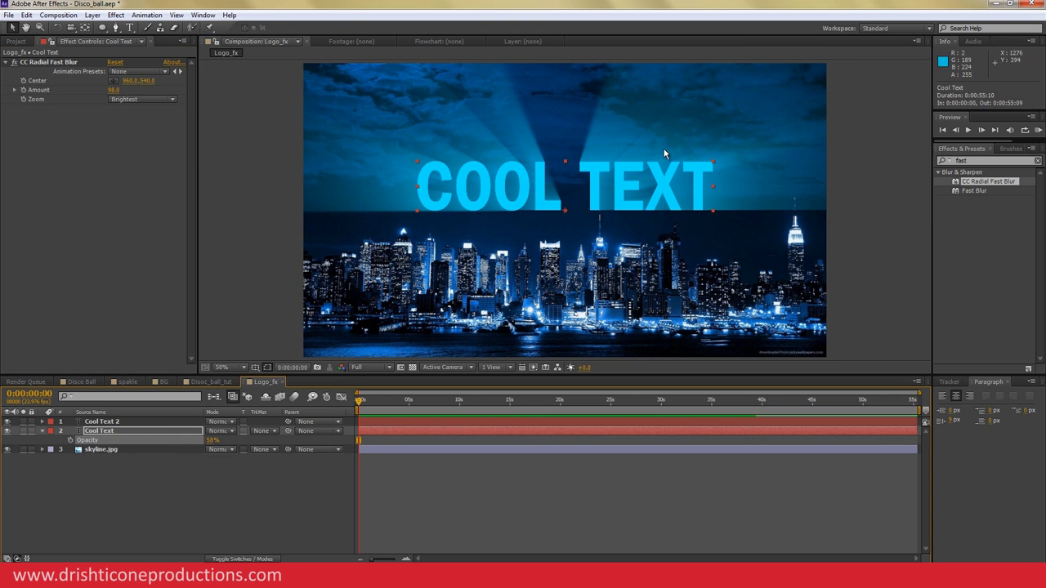
Place the radial blur centre left of COOL TEXT at frame 0 (338,452).
left_click(46, 65)
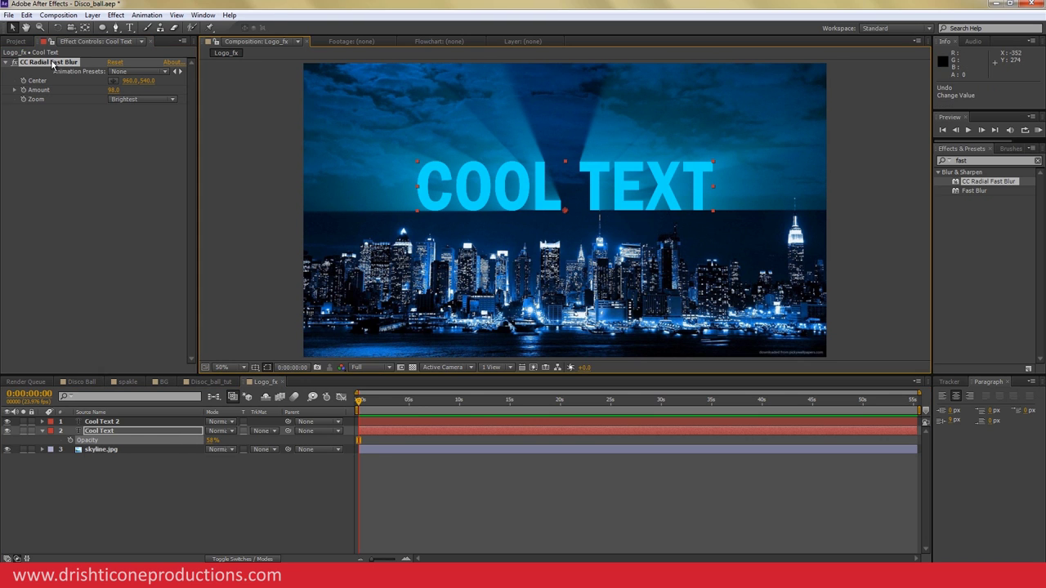
left_click_drag(565, 210, 568, 189)
left_click(568, 190)
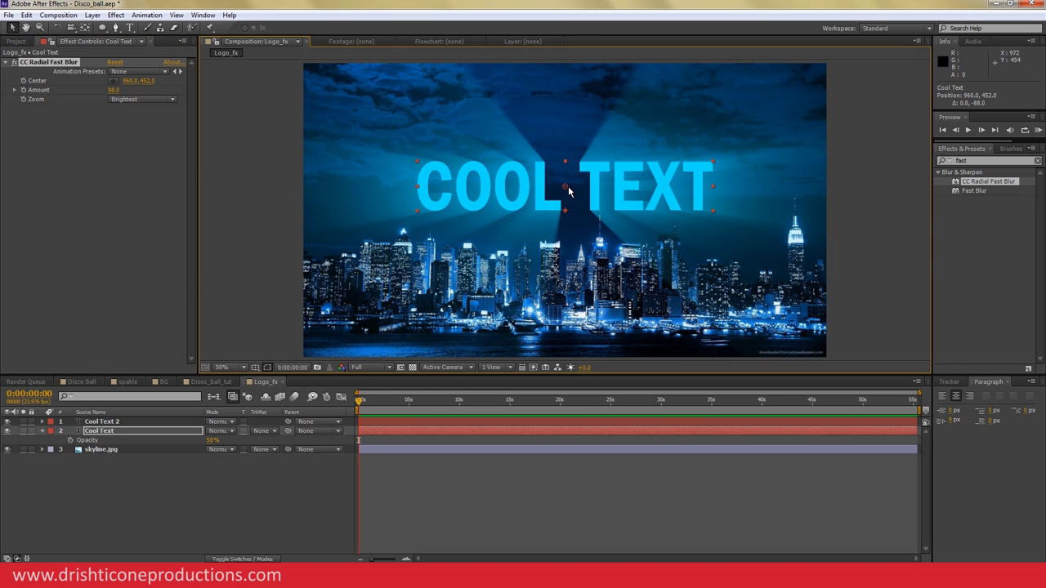
left_click_drag(562, 189, 393, 190)
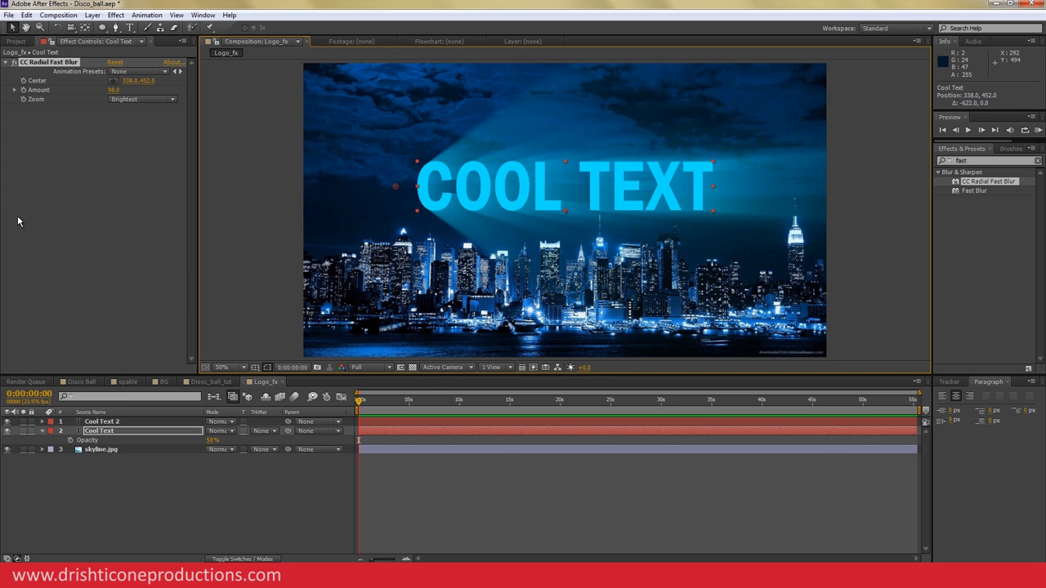
left_click(38, 114)
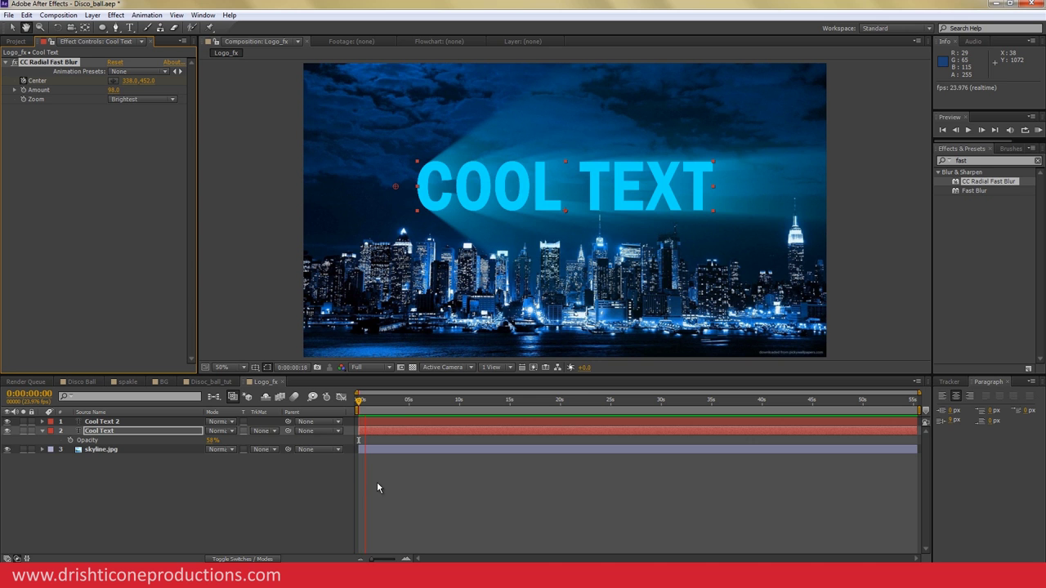
At 0:00:02:08 move the blur centre right of the text (1602,452), then preview from the start.
left_click(397, 199)
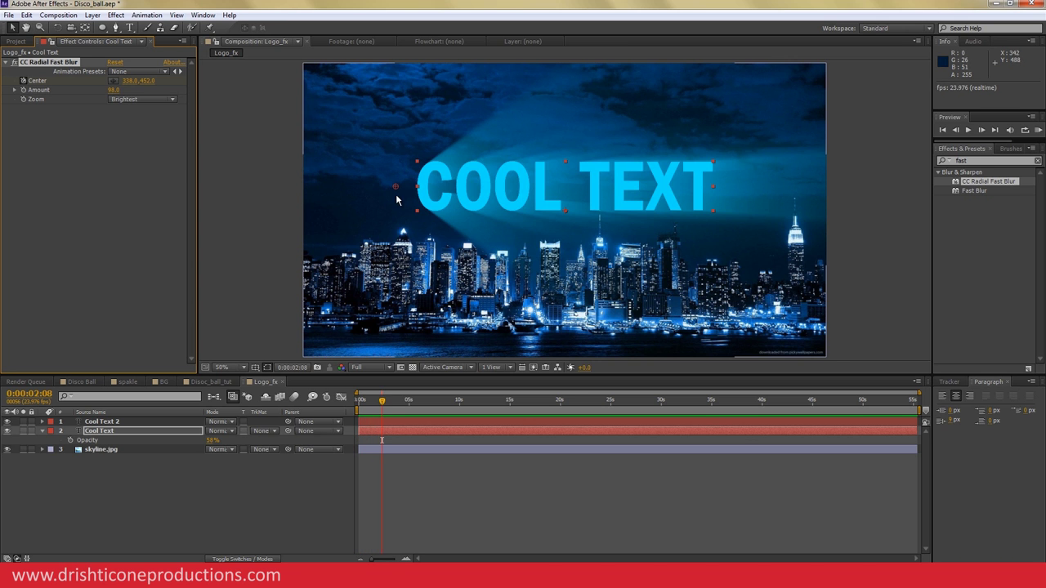
left_click_drag(396, 188, 740, 195)
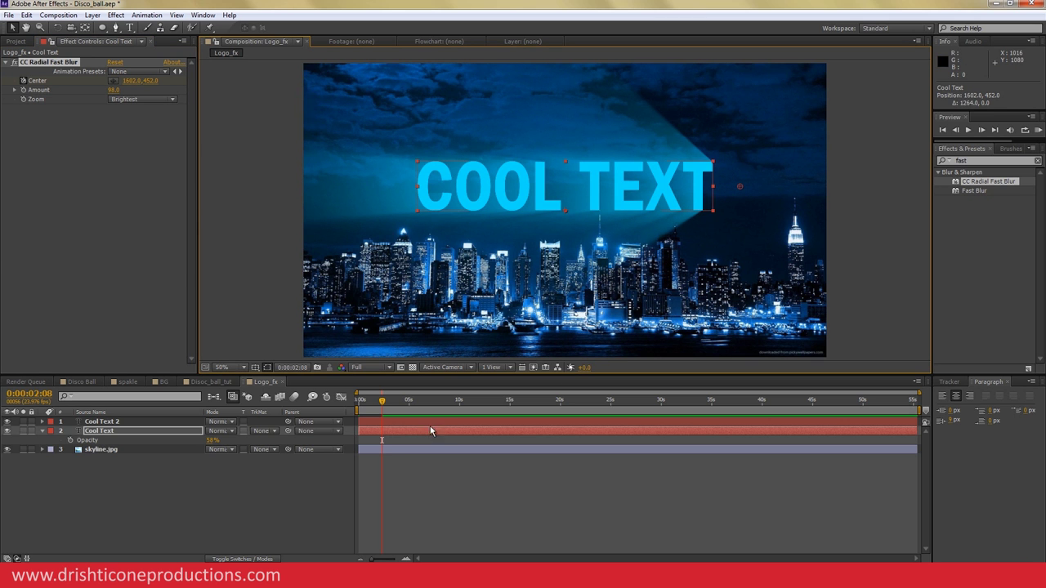
left_click(358, 403)
left_click(389, 475)
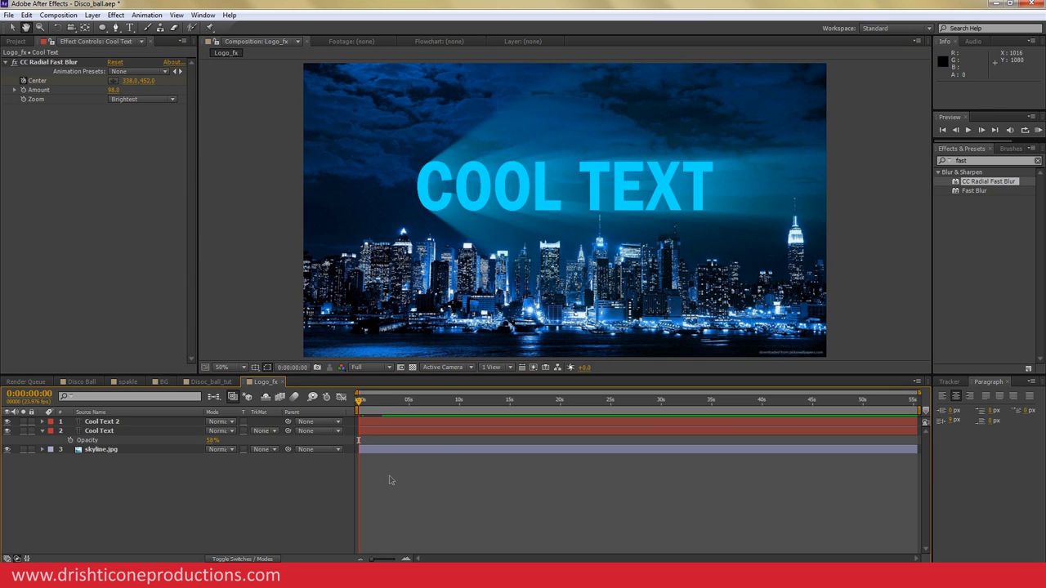
key("space")
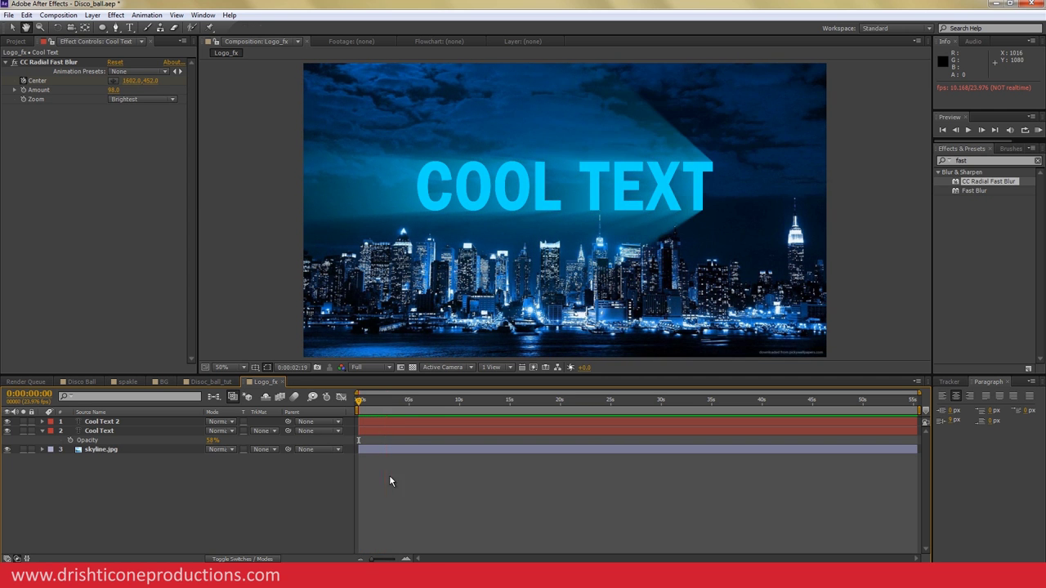
Keyframe Cool Text's opacity at 0% on the first frame and preview the fade-in.
left_click(102, 432)
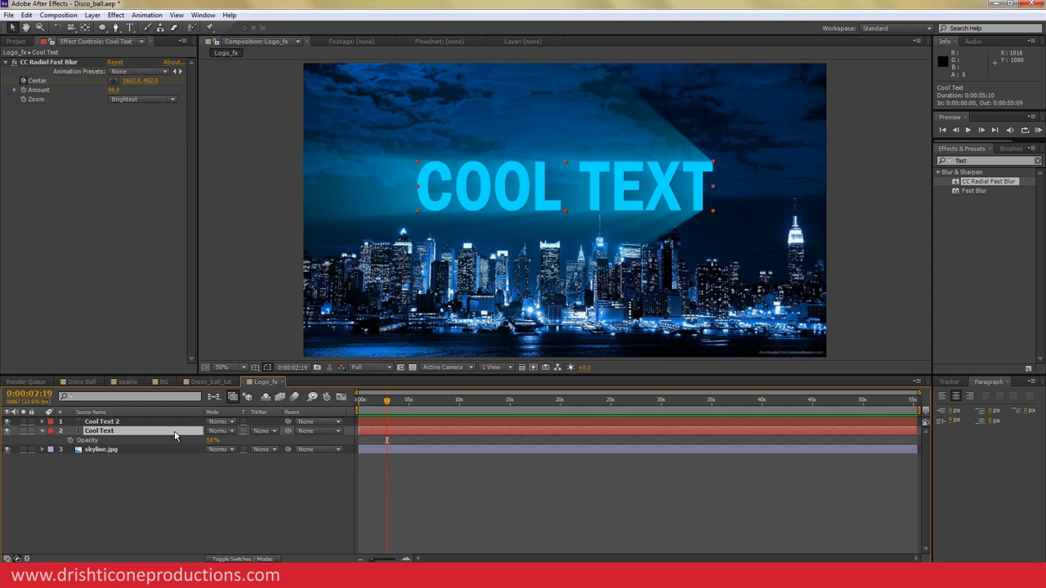
left_click_drag(383, 404, 358, 401)
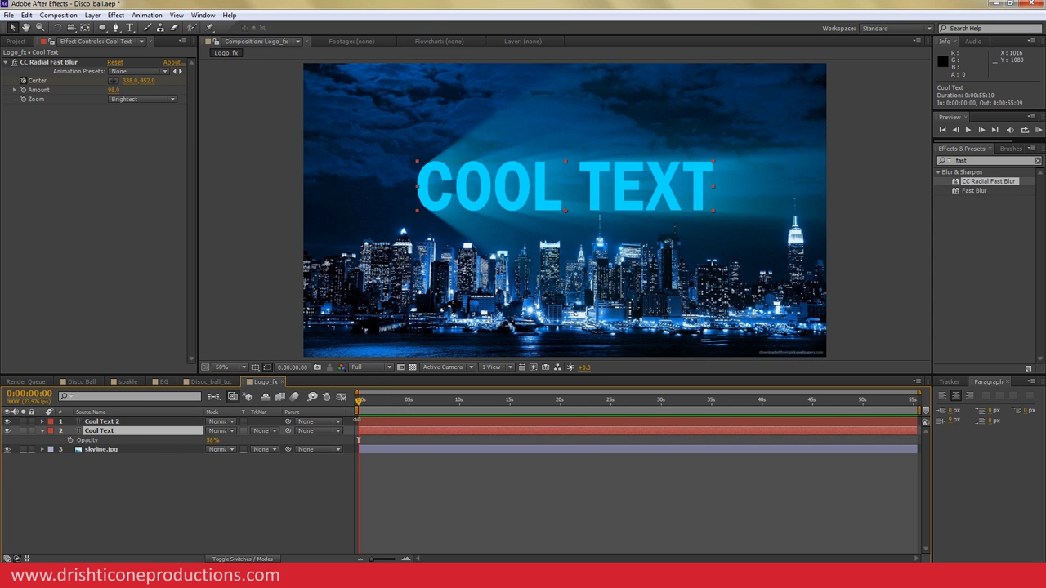
key("t")
key("t")
left_click_drag(359, 400, 351, 406)
left_click(70, 439)
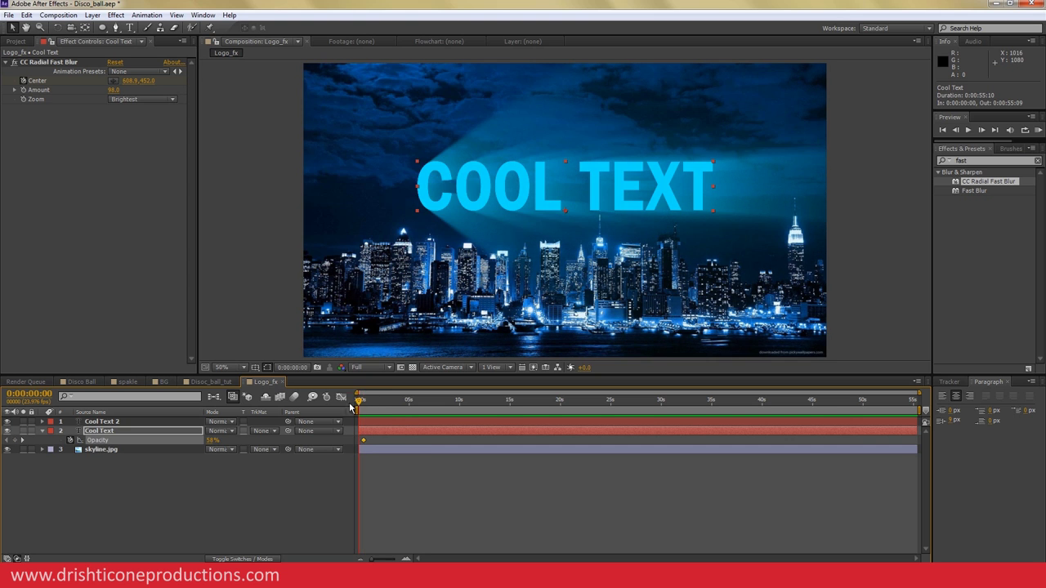
key("Return")
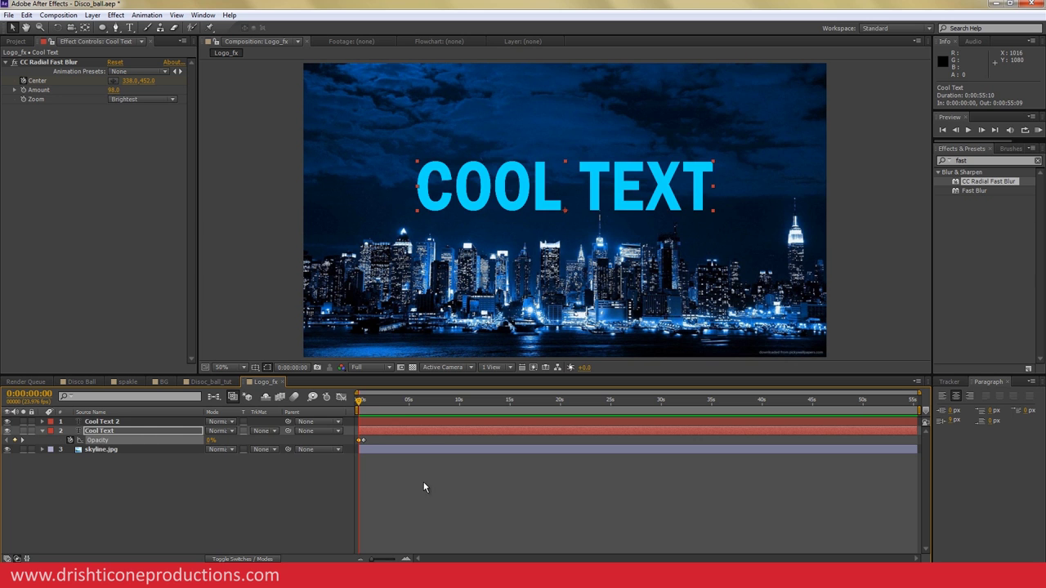
left_click(424, 487)
key("space")
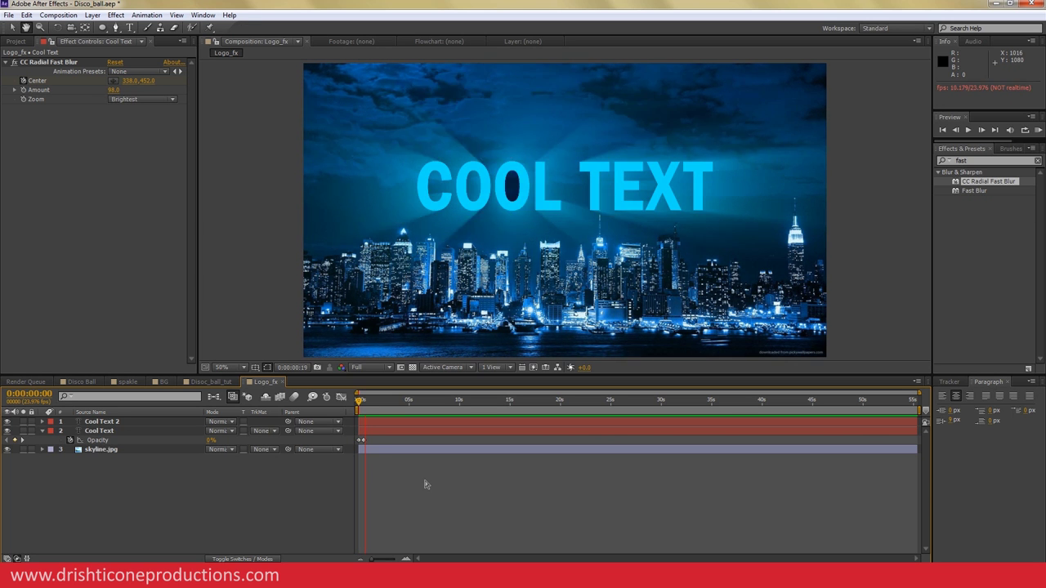
Add opacity keyframes of 58% at 0:00:01:19 and 0% at 0:00:02:08.
left_click(393, 433)
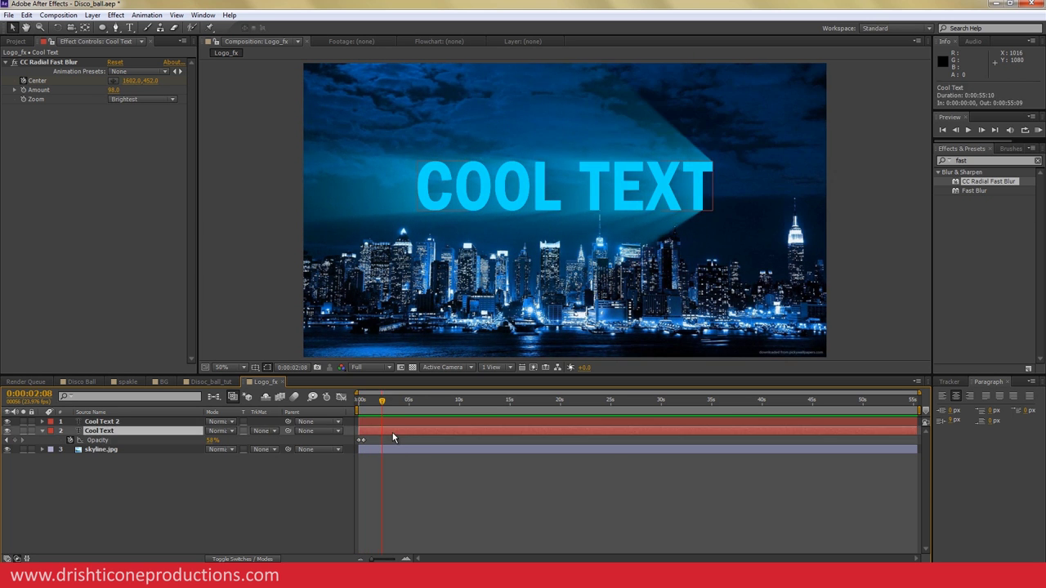
key("u")
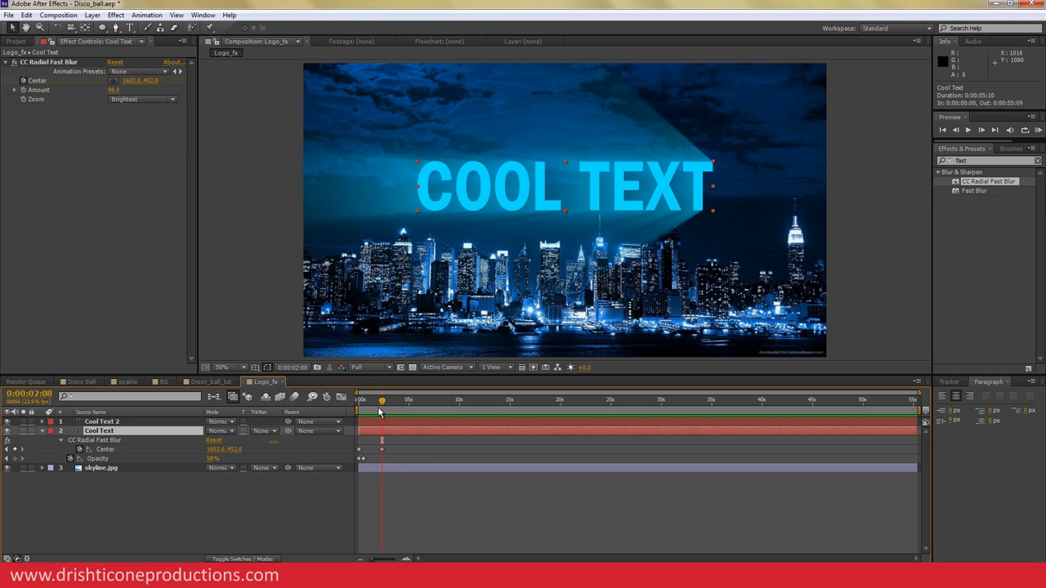
left_click_drag(381, 403, 377, 403)
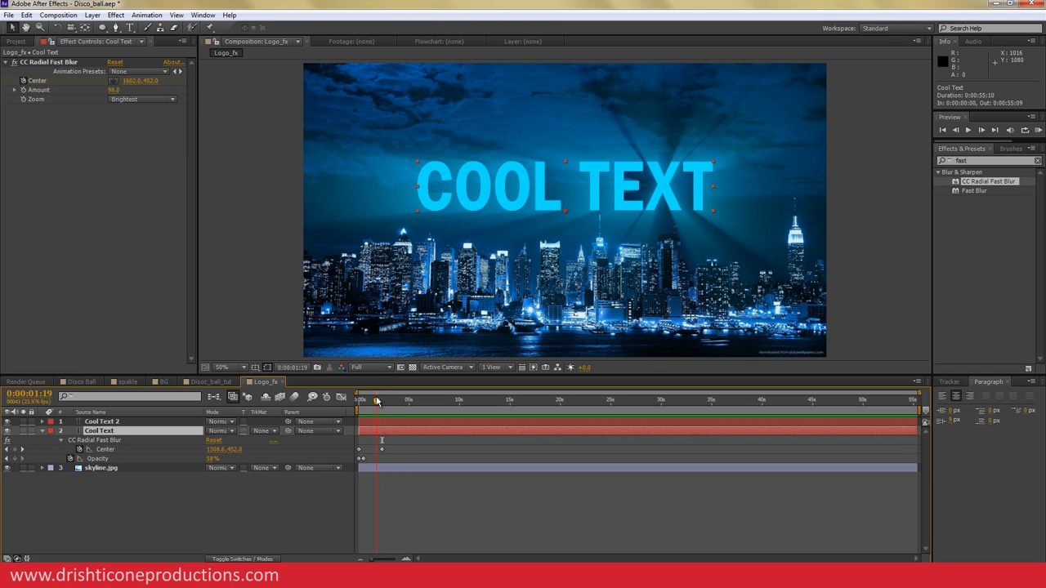
left_click(14, 458)
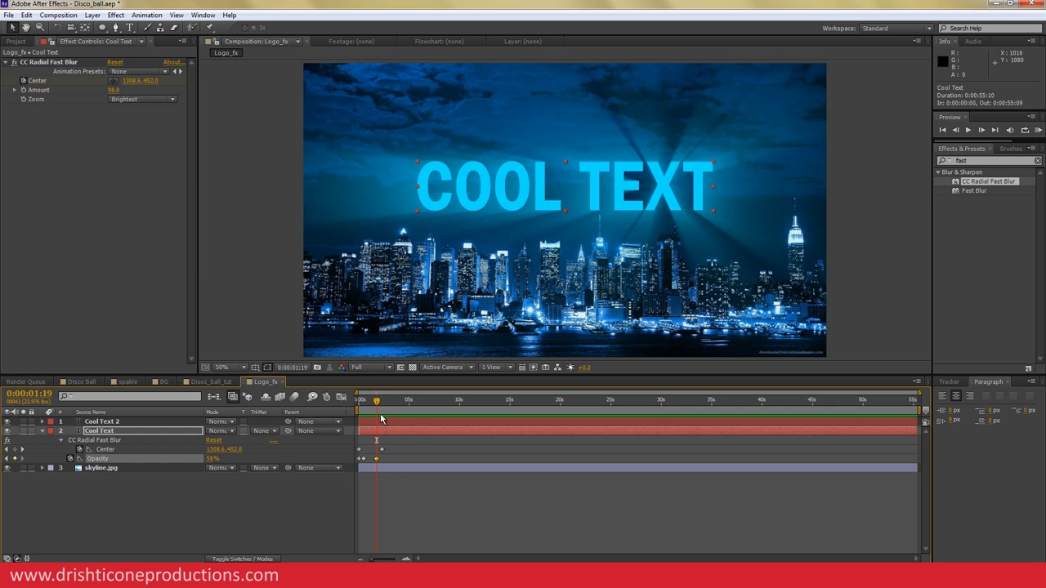
left_click_drag(381, 418, 386, 415)
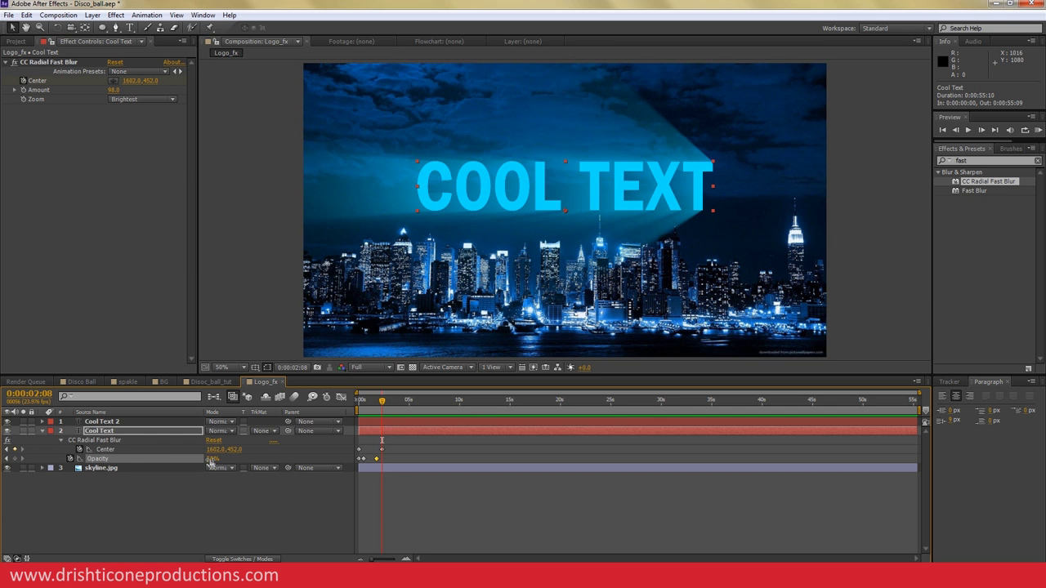
left_click_drag(210, 463, 188, 462)
left_click(488, 511)
Preview the fading light-ray sweep from the first frame several times.
key("Home")
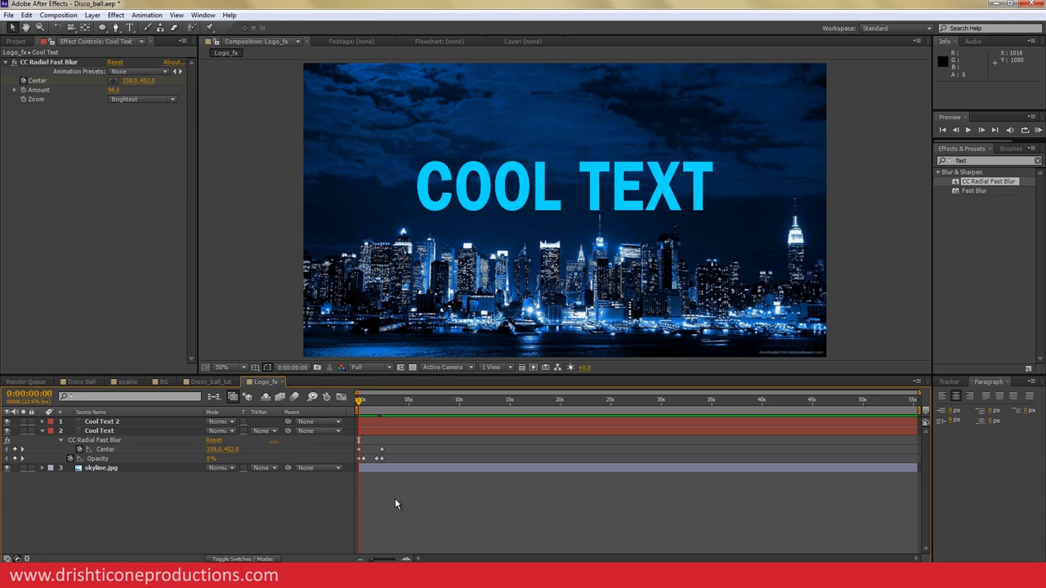
key("KP_0")
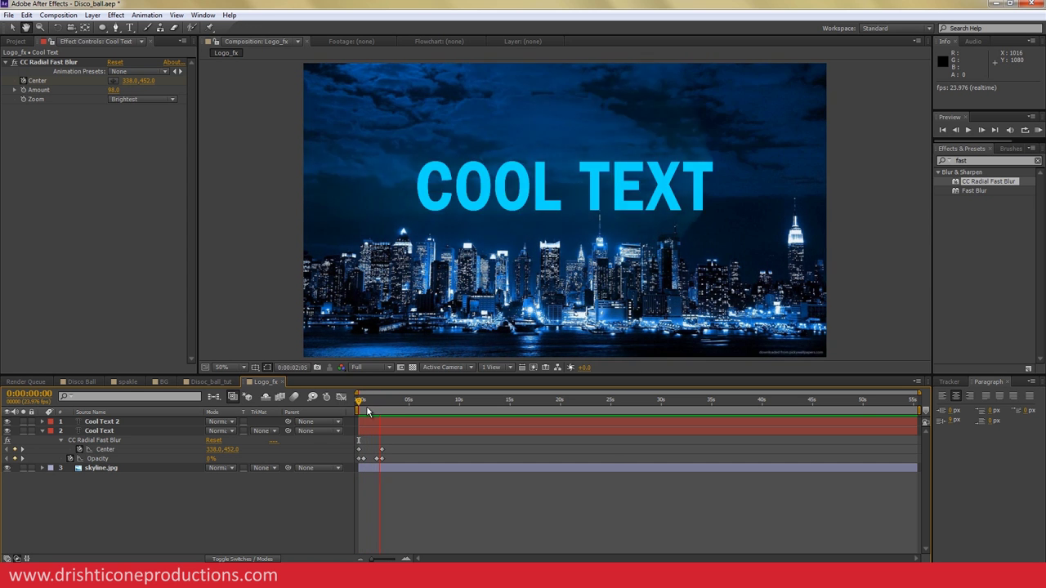
left_click_drag(369, 410, 353, 404)
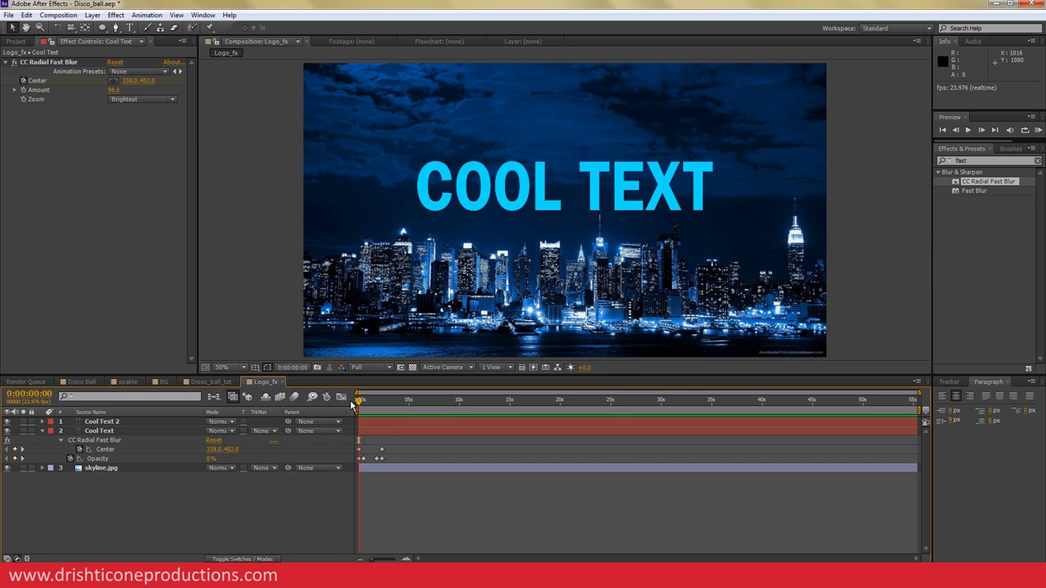
key("space")
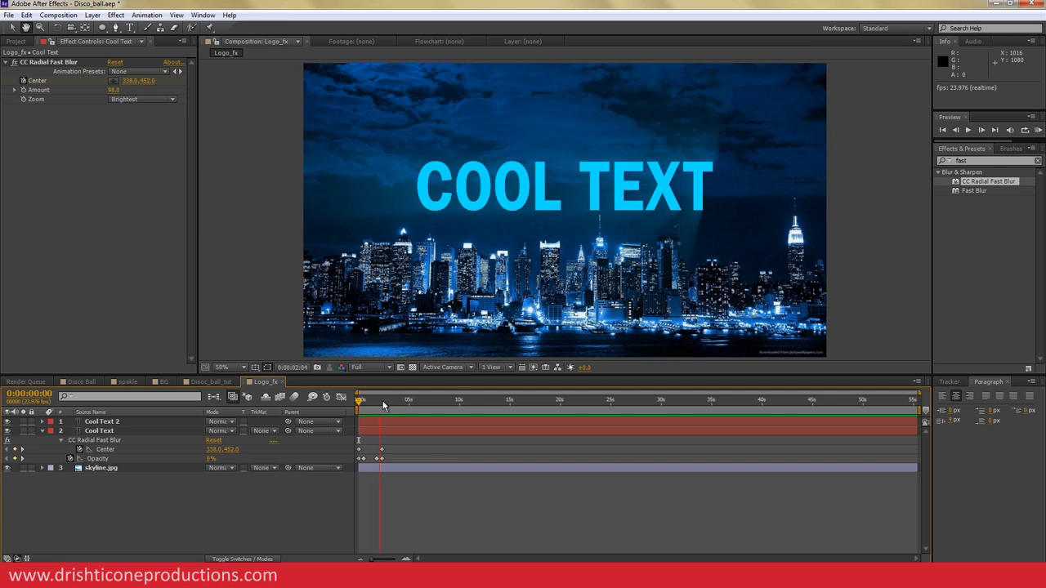
key("space")
left_click_drag(374, 407, 351, 402)
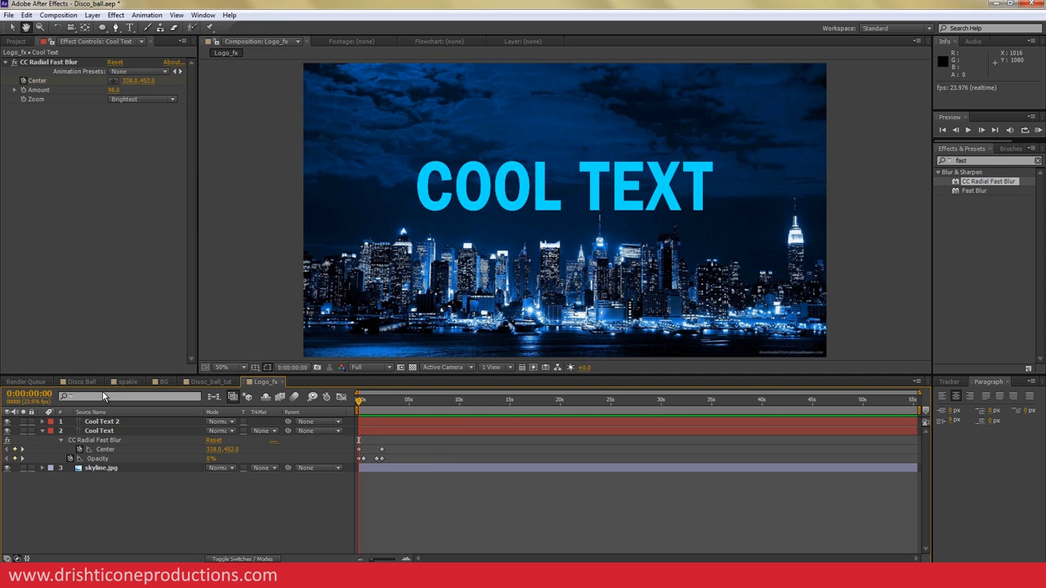
key("space")
left_click(85, 383)
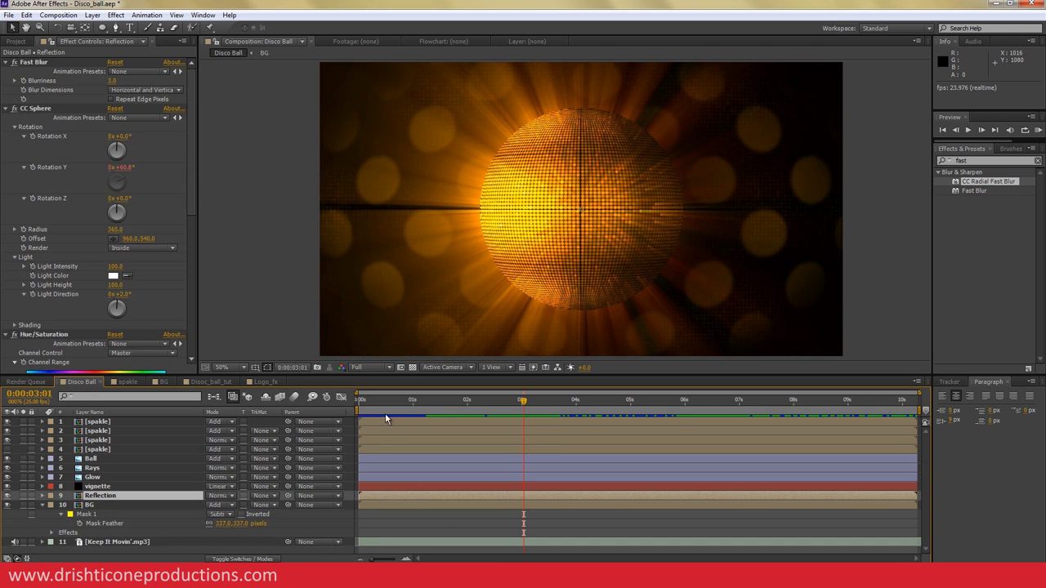
left_click(447, 401)
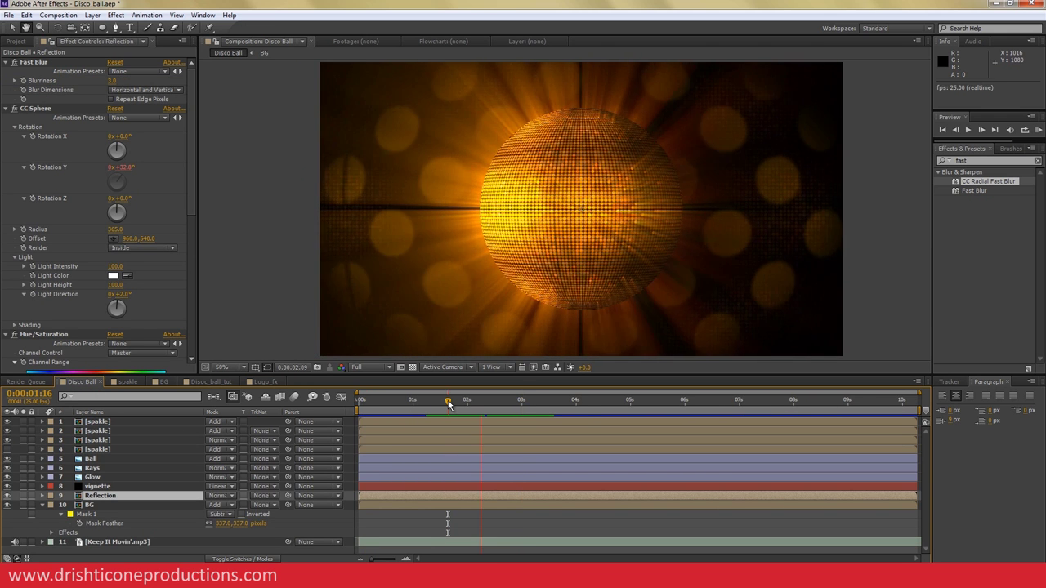
left_click_drag(448, 401, 518, 408)
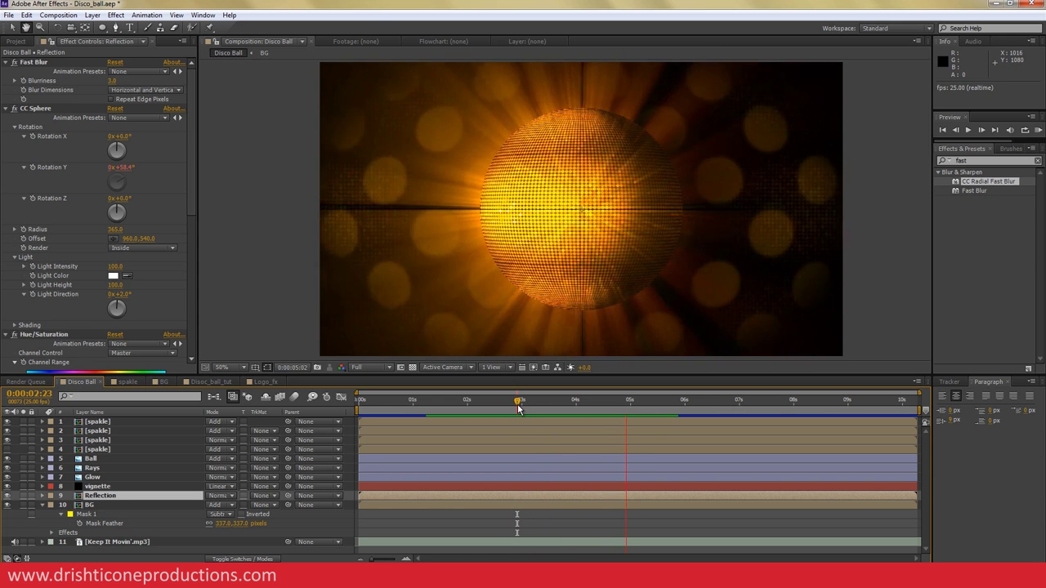
key("space")
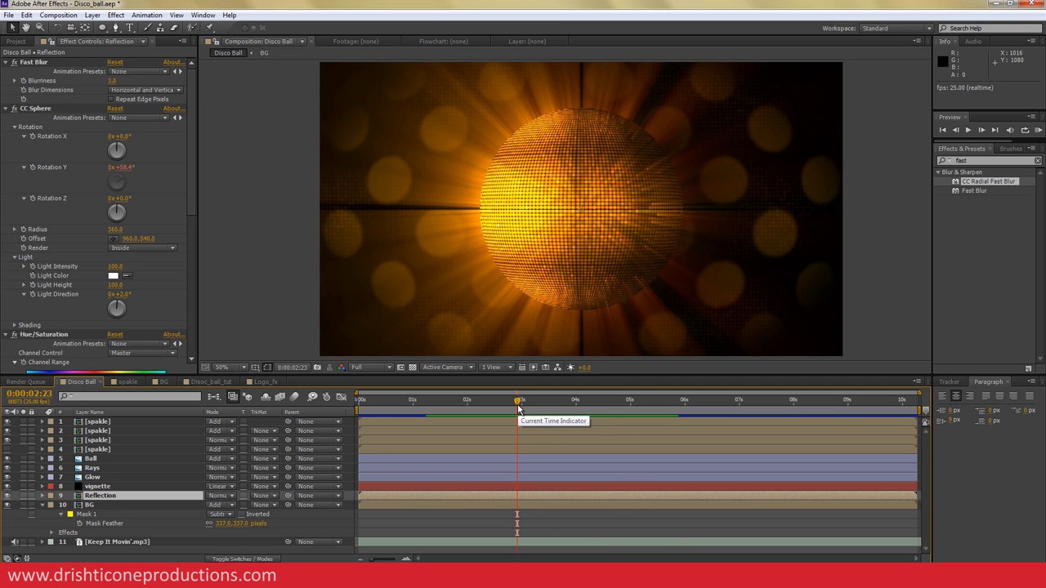
mouse_move(518, 402)
left_mouse_down()
mouse_move(634, 409)
mouse_move(505, 402)
left_mouse_up()
key("space")
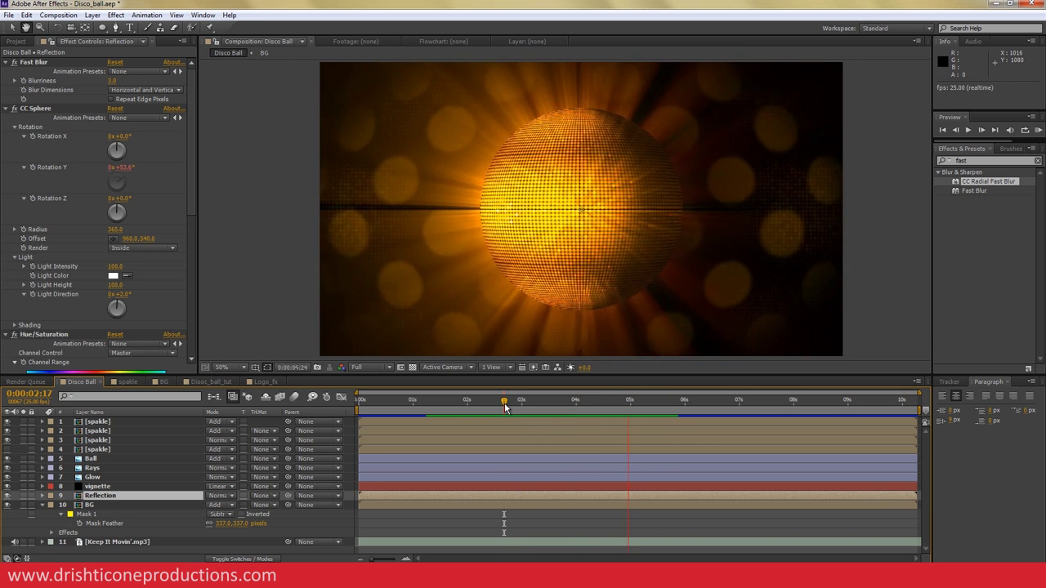
key("space")
key("space")
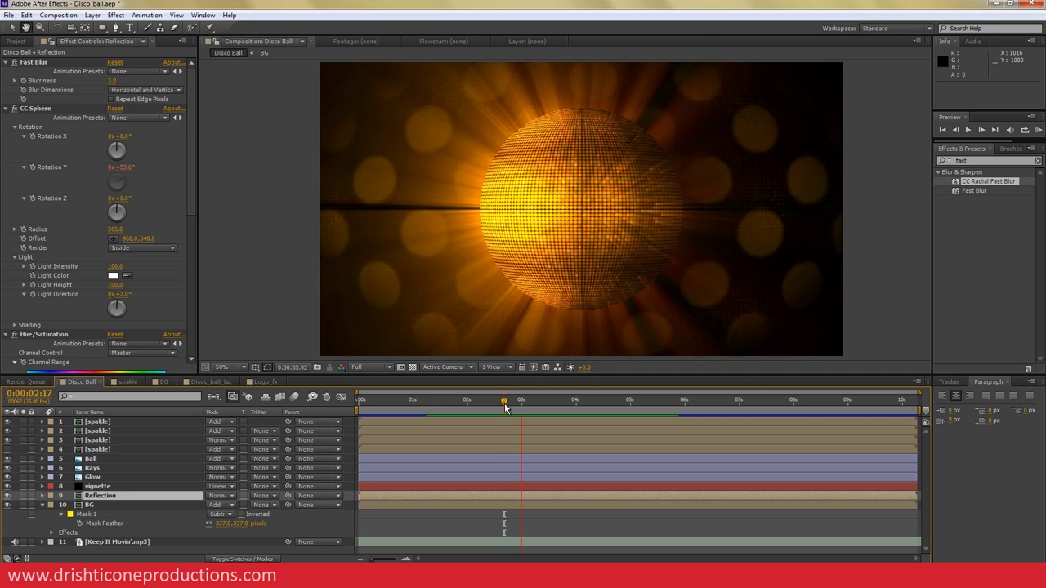